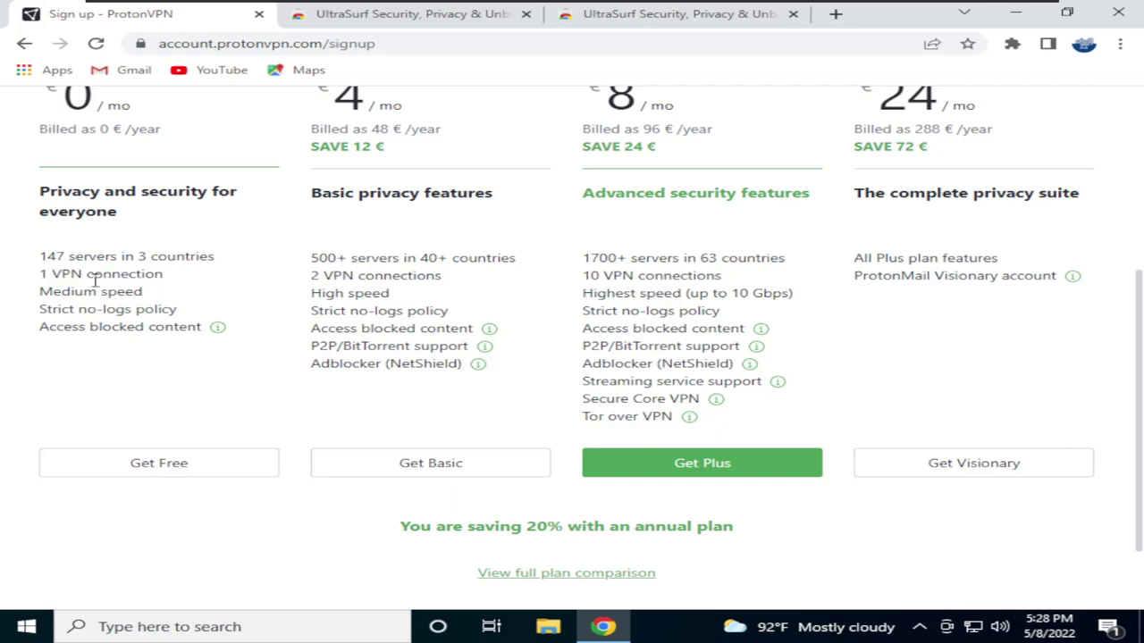
Highlight the Free plan's Medium speed feature line while explaining it
drag(42, 294, 148, 295)
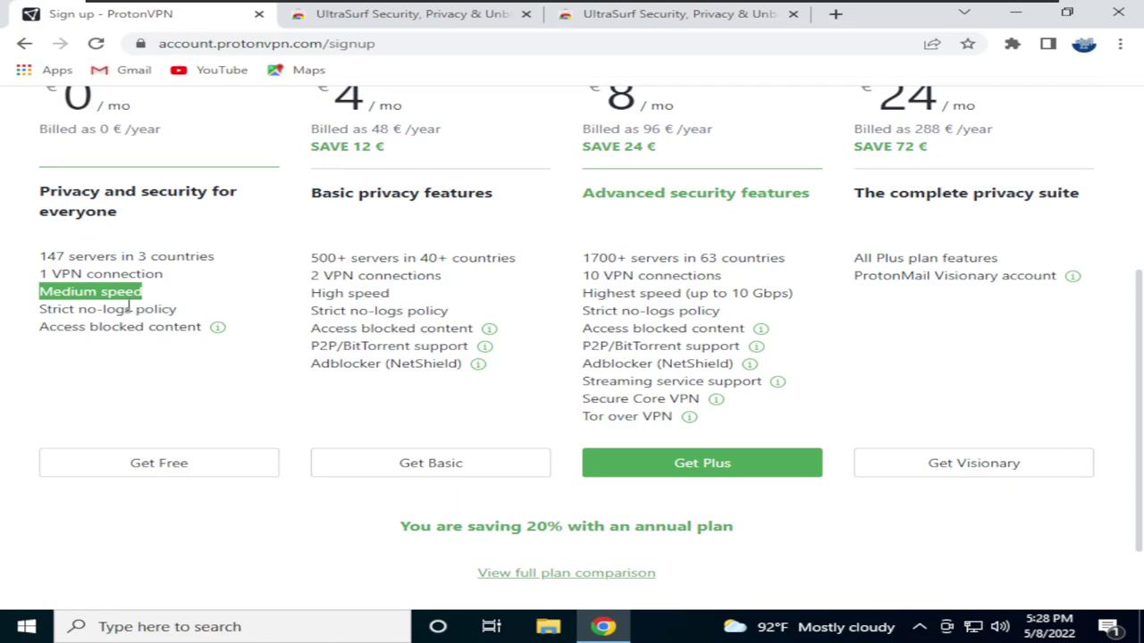
click(114, 293)
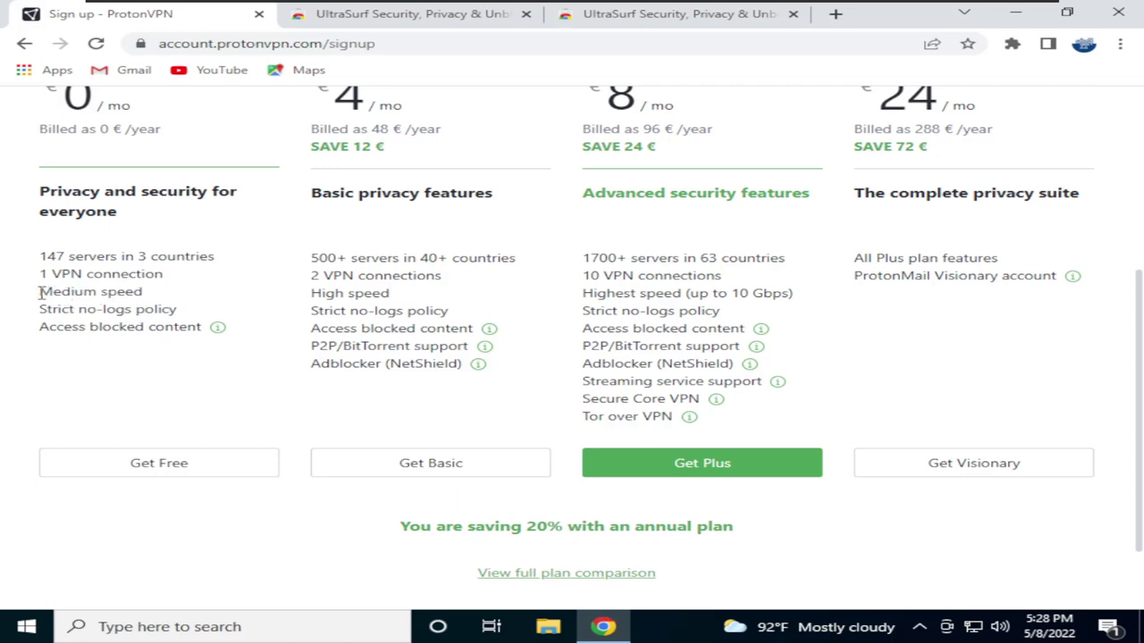
drag(41, 292, 154, 298)
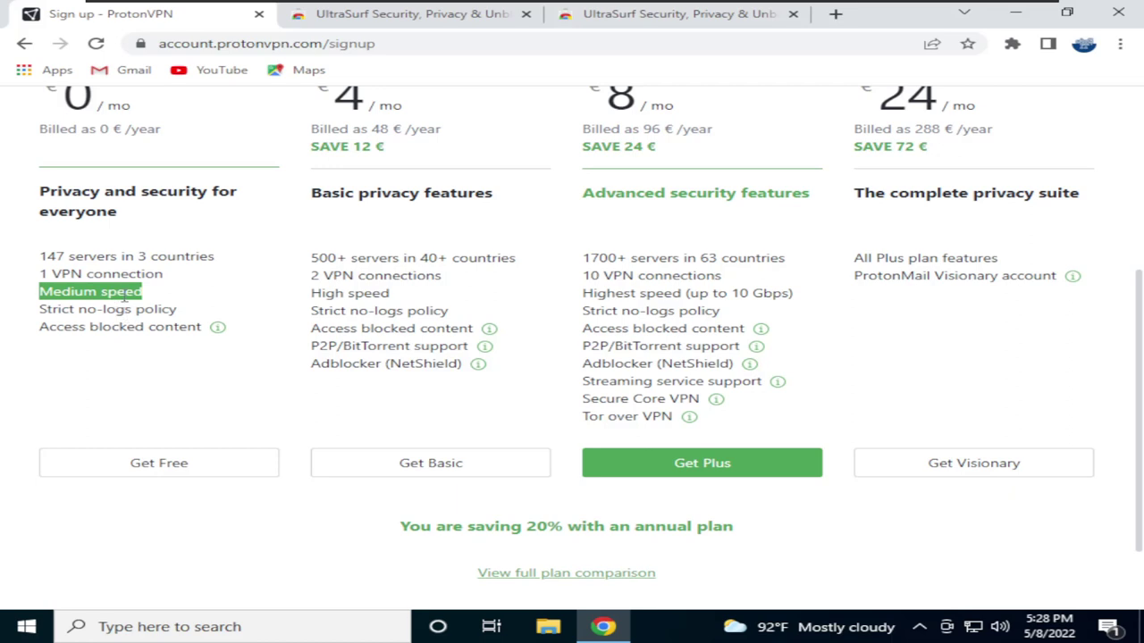
click(70, 297)
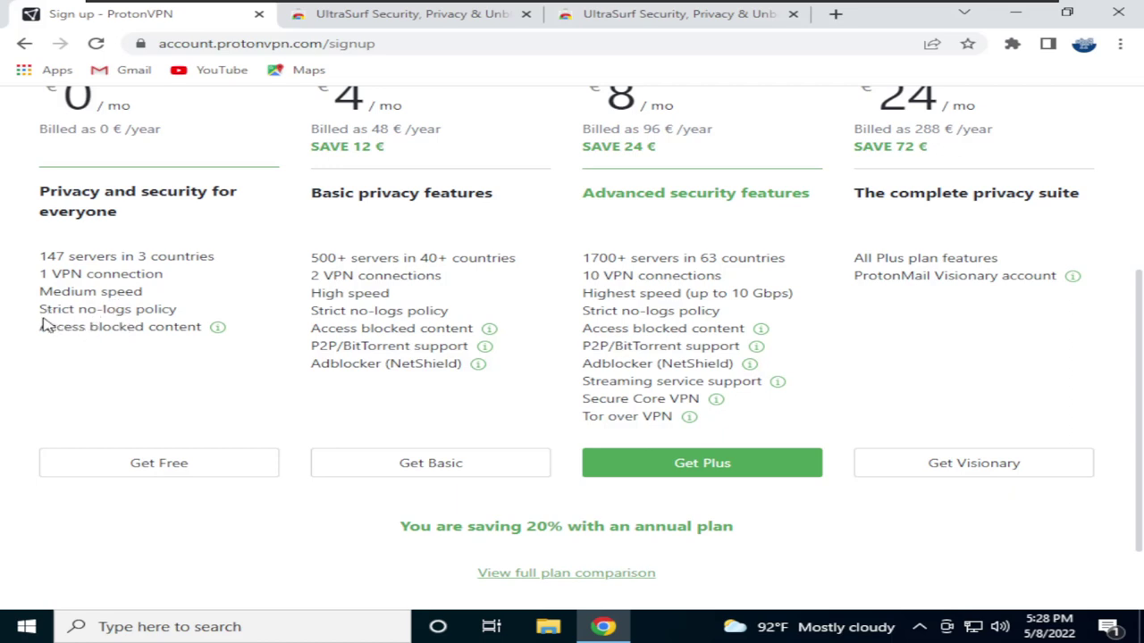
Highlight the Strict no-logs policy line, then pick Get Free to choose the Free plan
drag(41, 307, 181, 312)
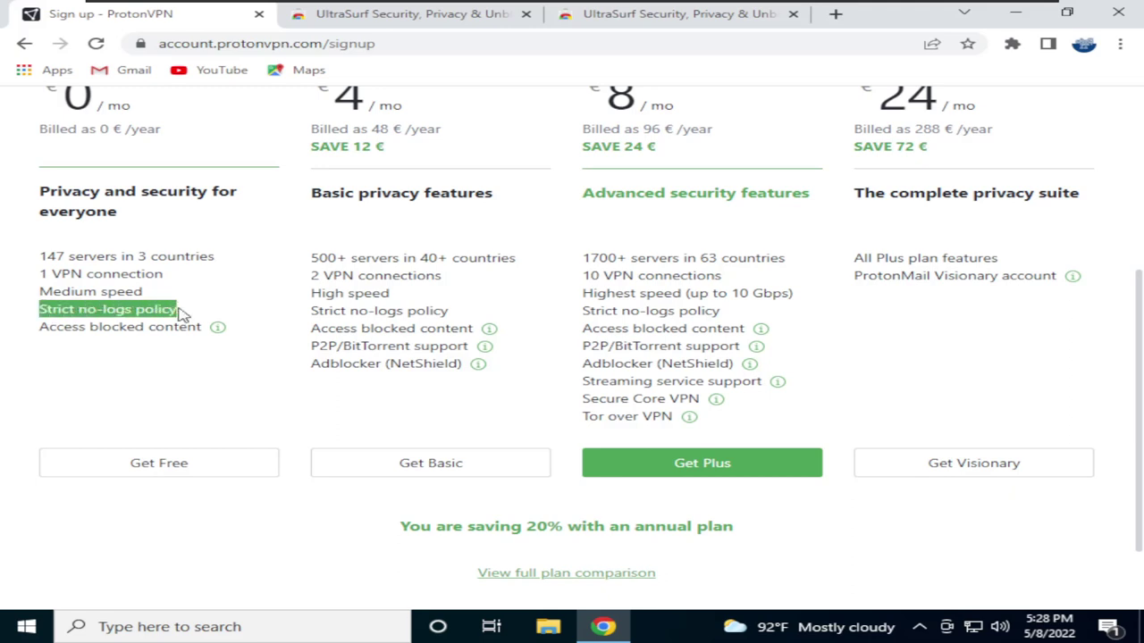
click(101, 311)
drag(41, 308, 173, 310)
click(125, 313)
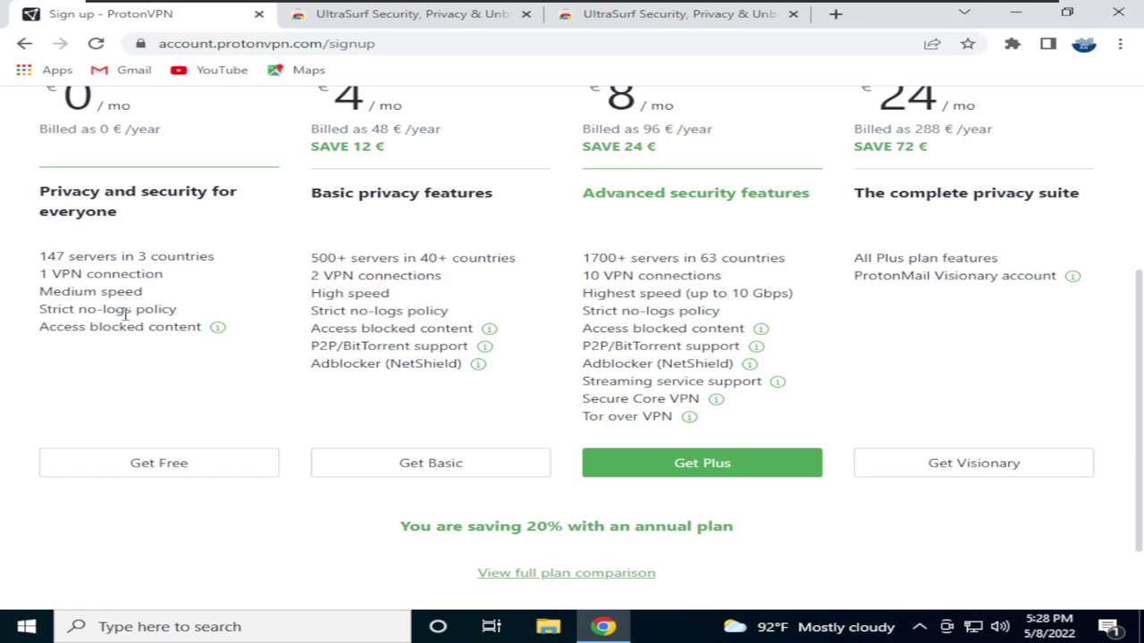
double_click(125, 313)
click(104, 329)
click(154, 463)
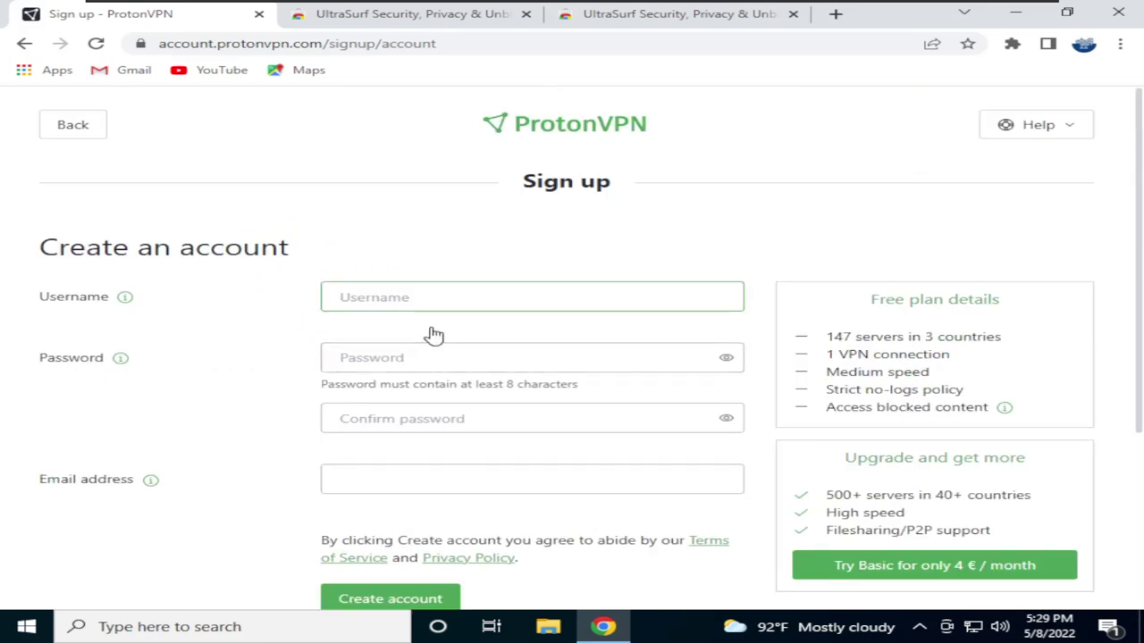
Enter a username and fill both password fields with Chrome's suggested strong password
scroll(279, 343, down, 1)
scroll(279, 343, down, 3)
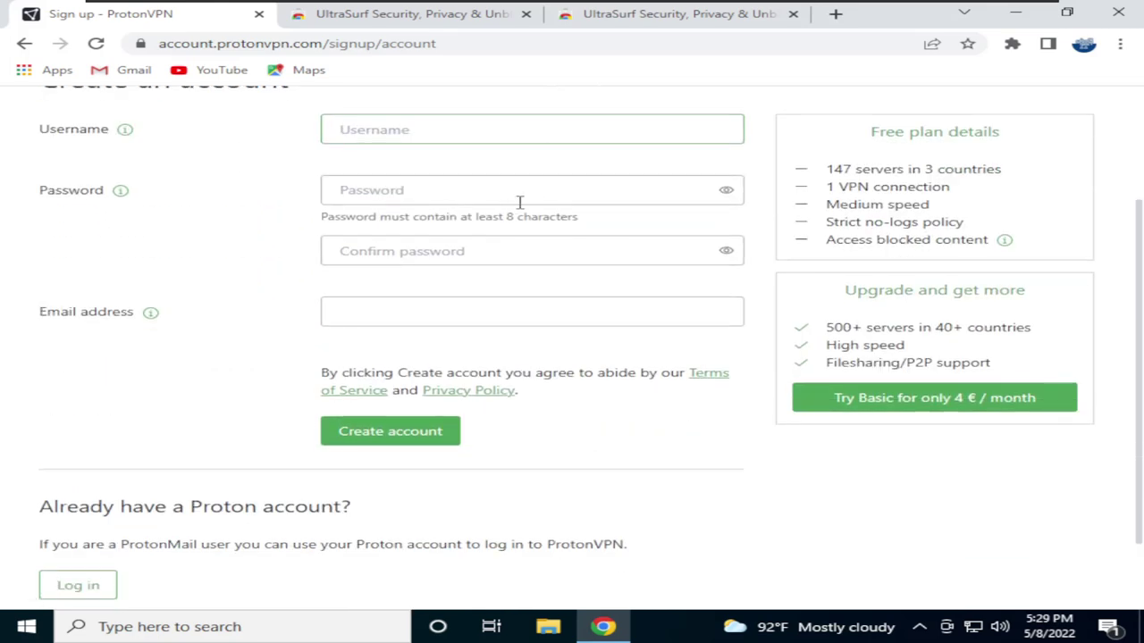
scroll(264, 290, up, 2)
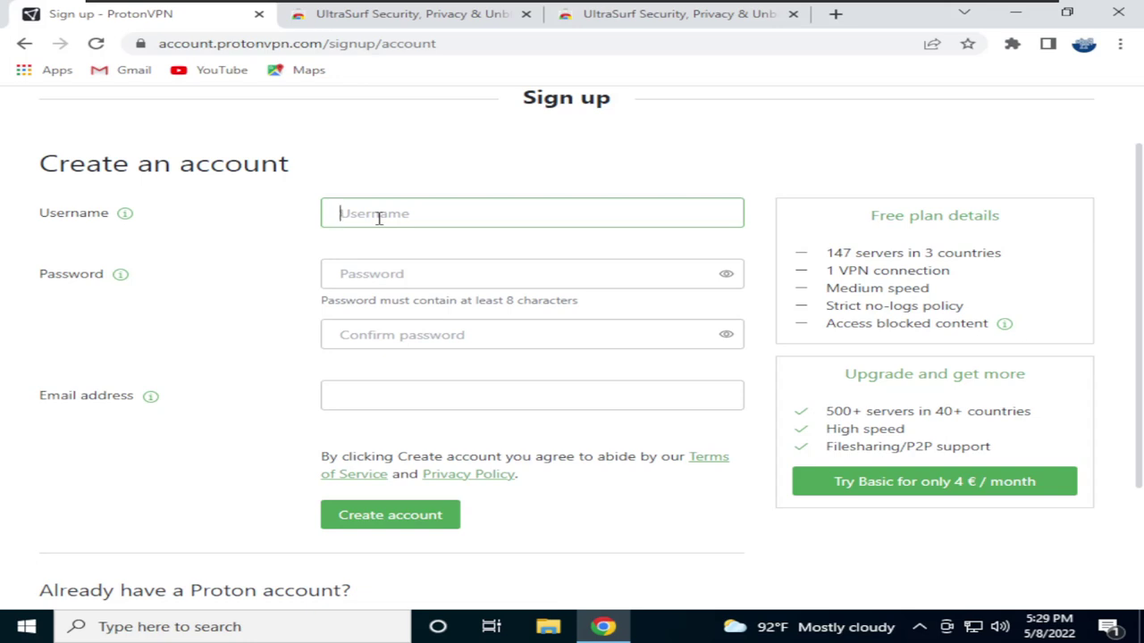
text(hellott)
key(Tab)
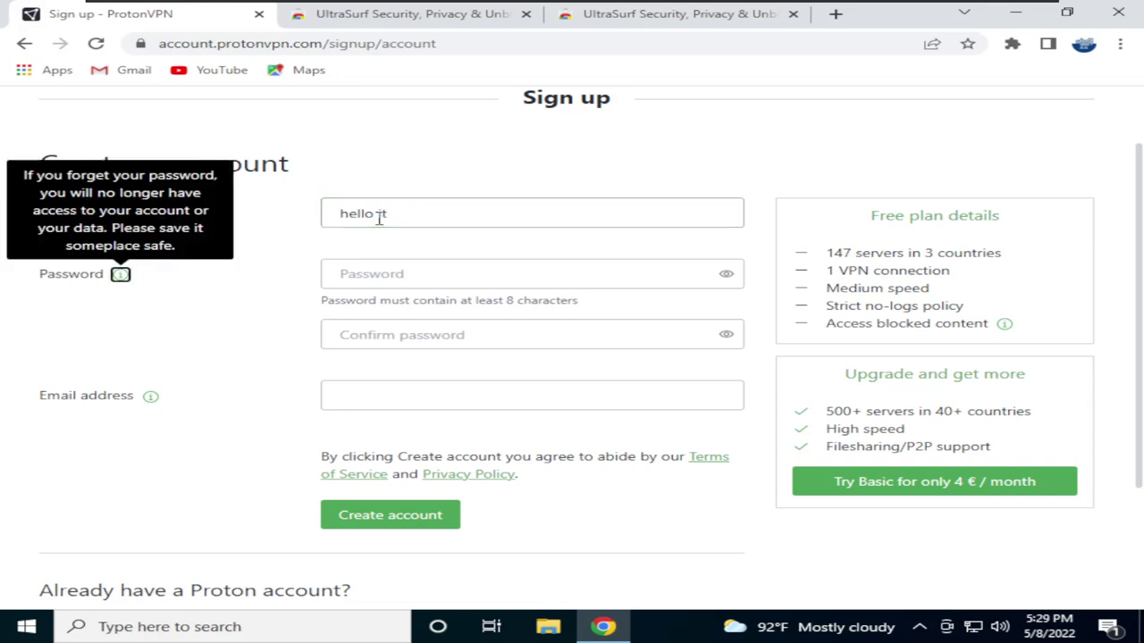
key(Tab)
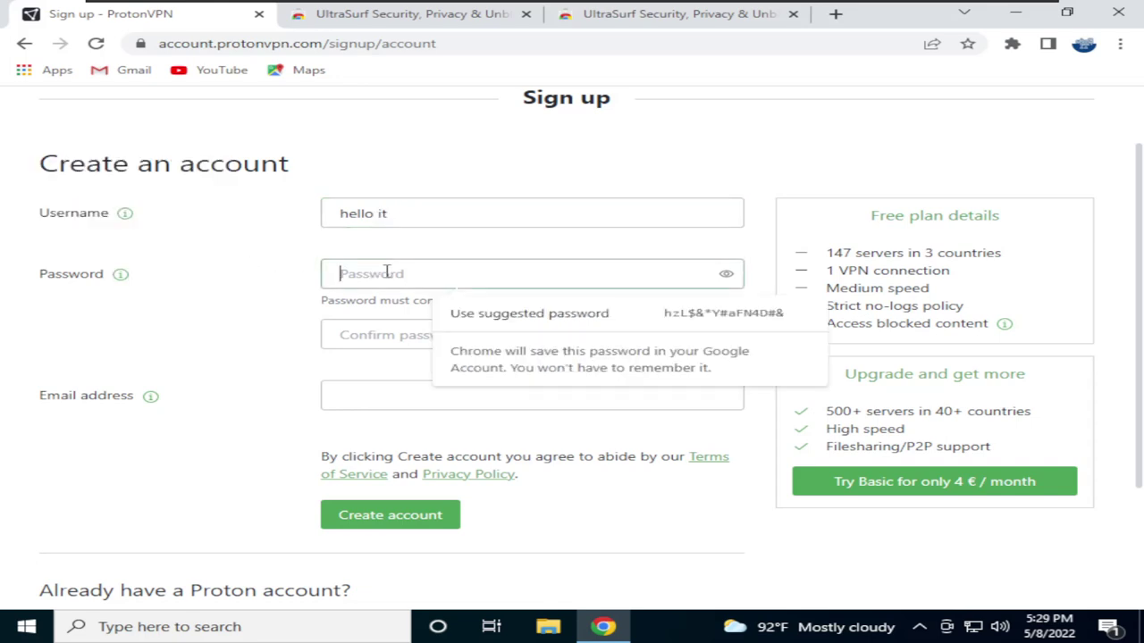
click(518, 317)
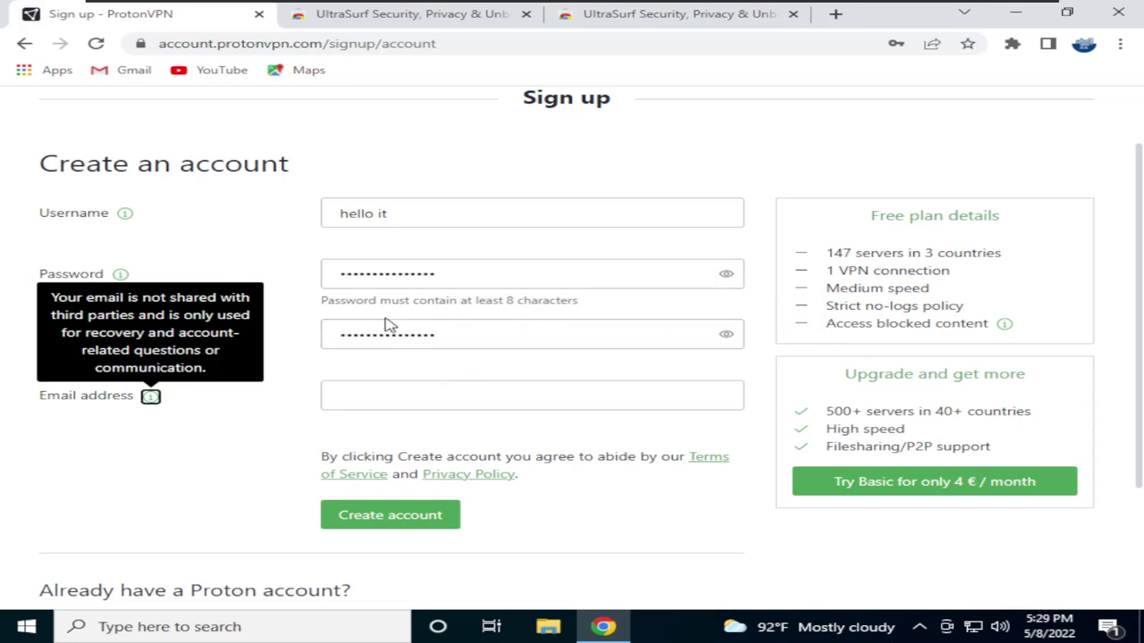
click(399, 390)
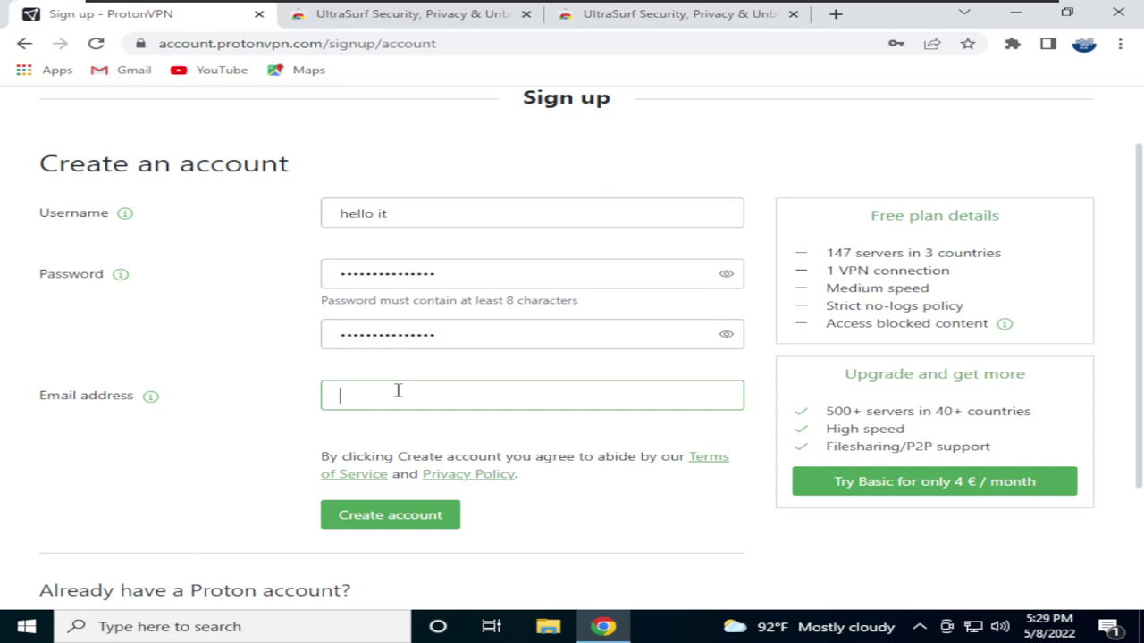
Check the Chrome profile, then reveal the generated password in plain text and copy it
click(1083, 42)
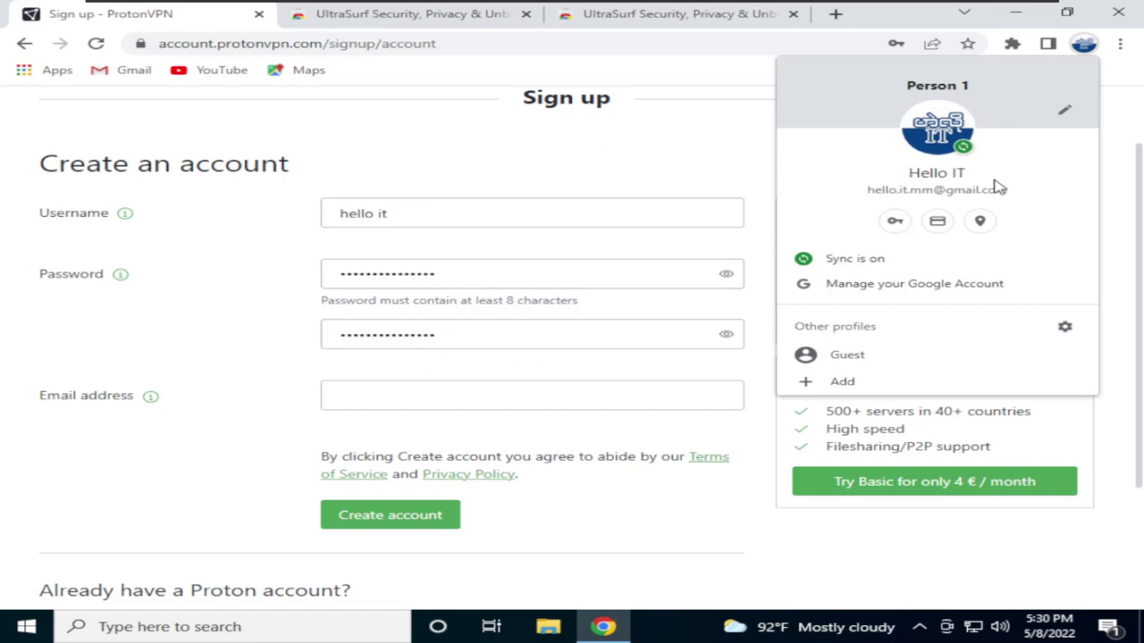
click(373, 394)
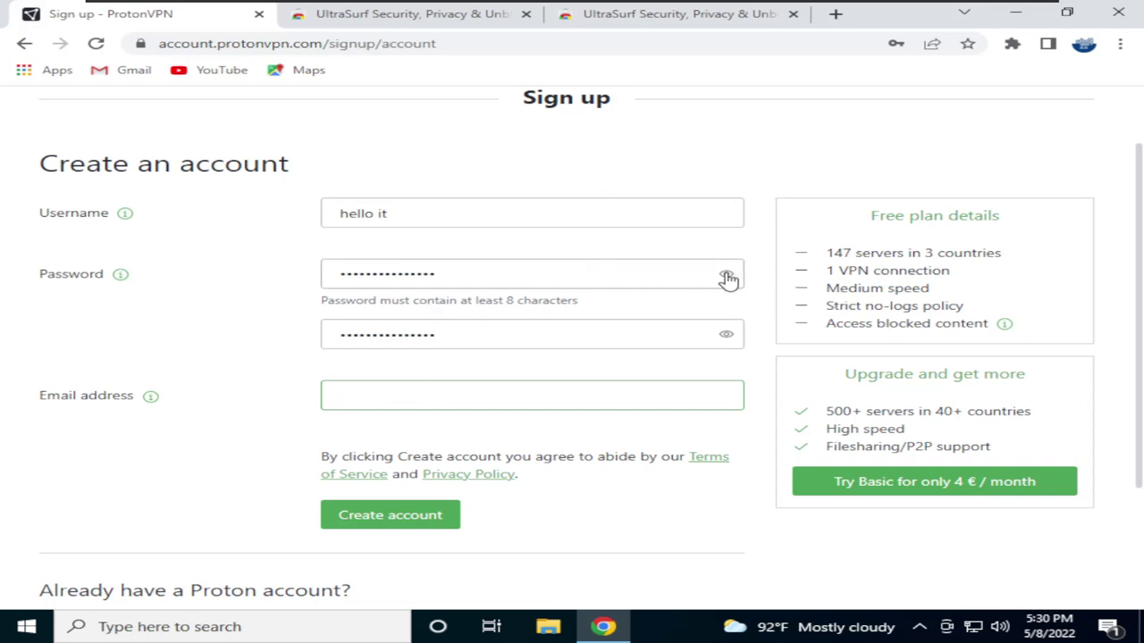
click(728, 277)
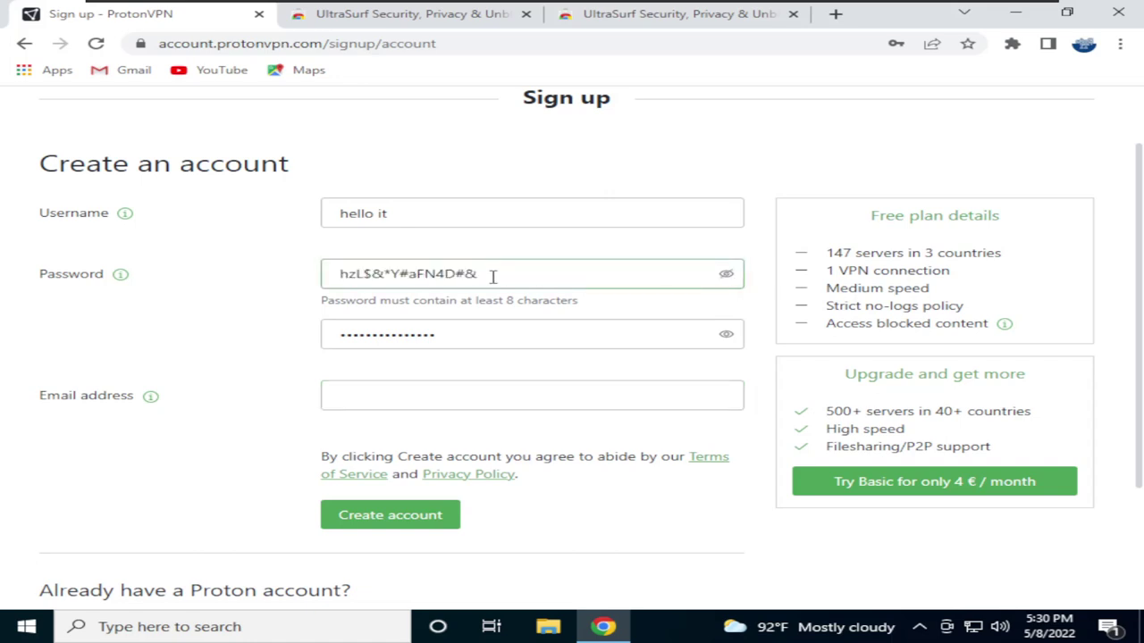
drag(492, 277, 324, 288)
key(ctrl+c)
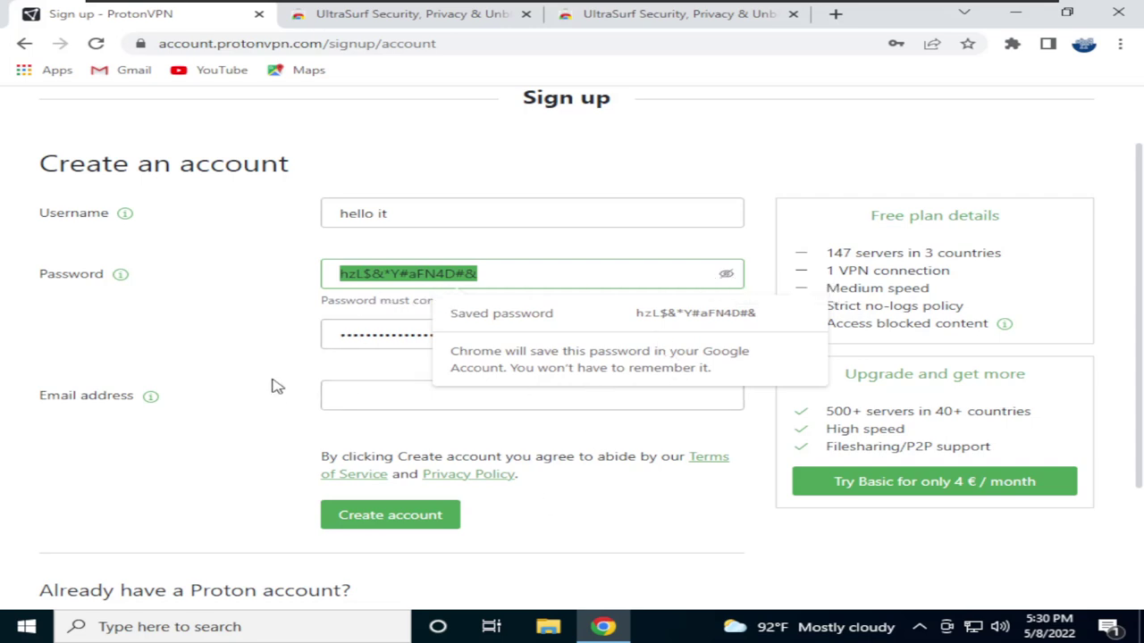
click(591, 521)
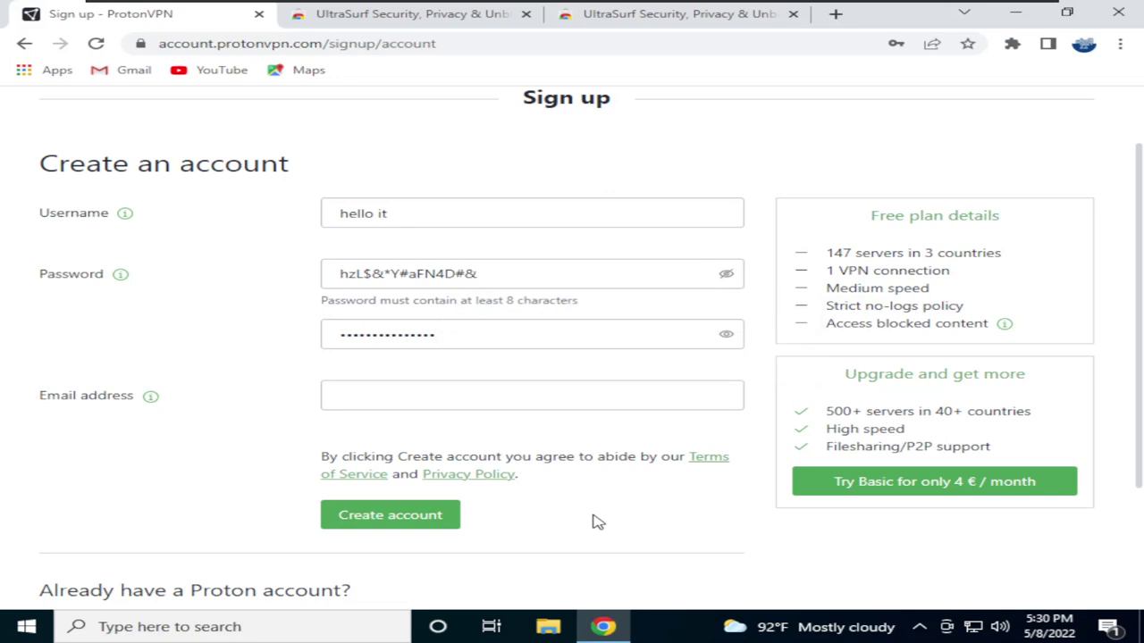
Launch Notepad from the Run dialog and paste the password into it
key(super+r)
text(notepad)
key(Return)
key(ctrl+v)
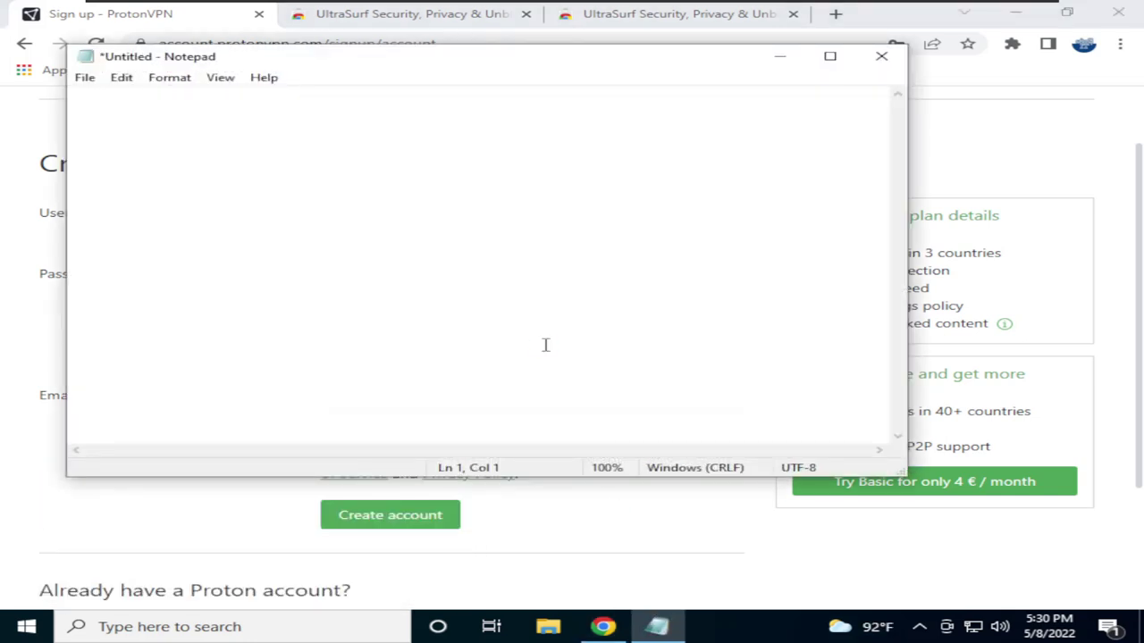
Minimize Notepad to bring Chrome's sign-up form back to the front
click(779, 57)
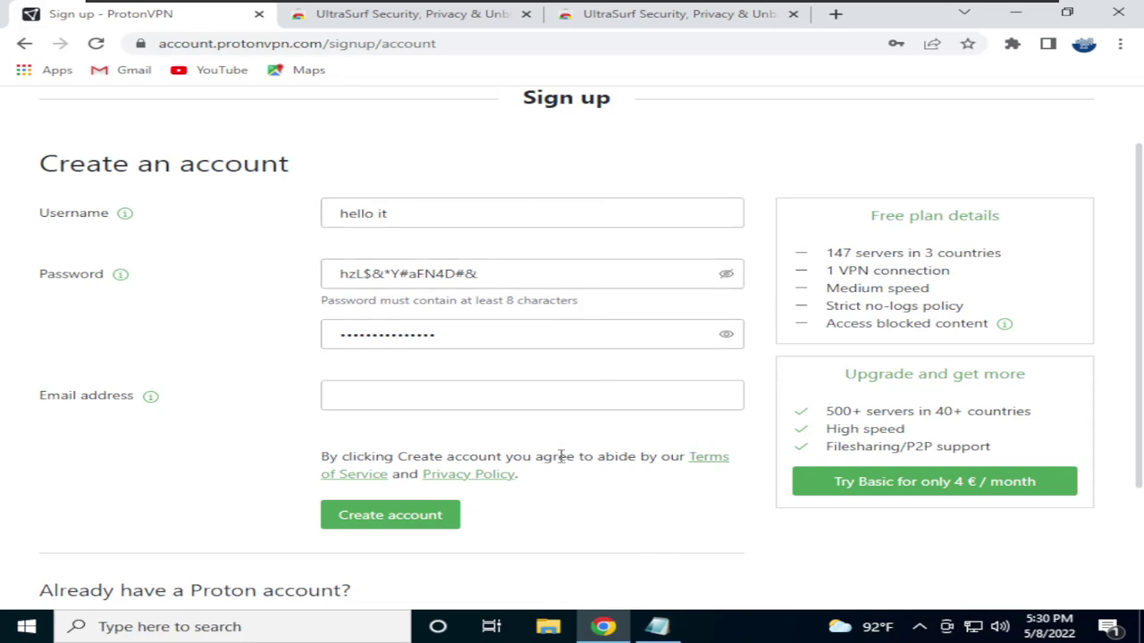
Enter the account's e-mail address and submit the sign-up form
click(356, 395)
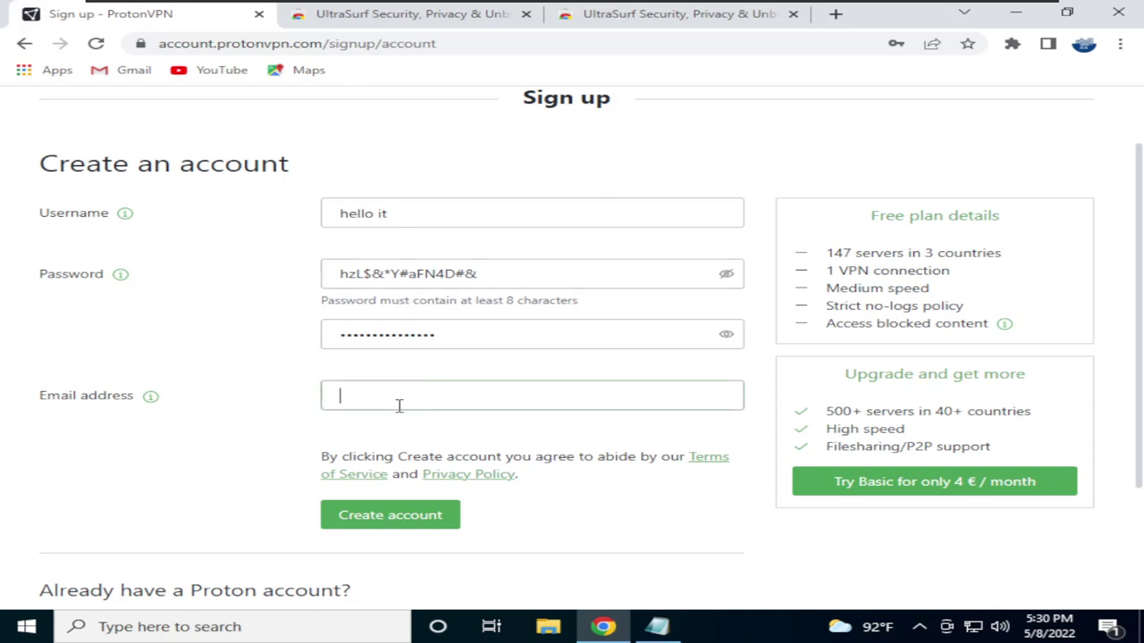
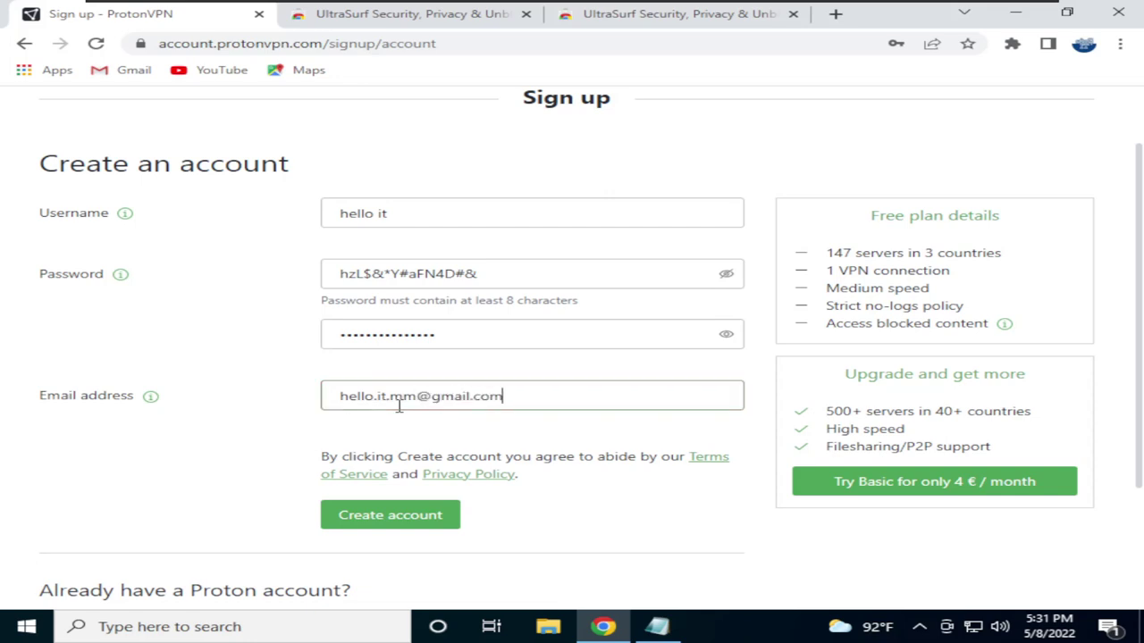
click(407, 529)
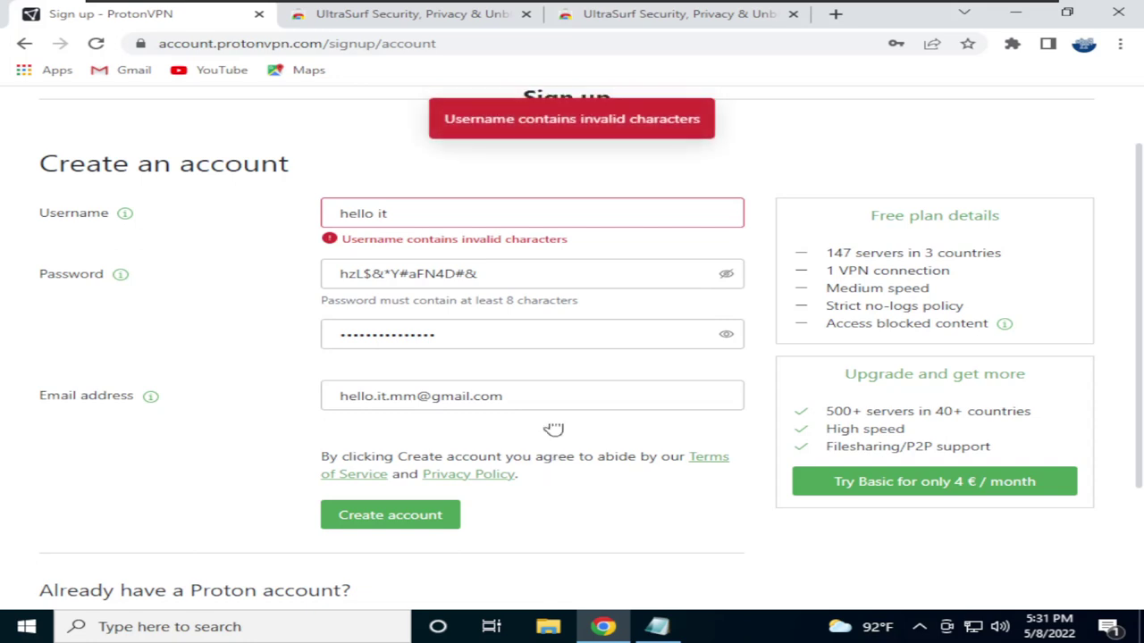
Replace the rejected username with a valid one, resubmit, and send the e-mail verification code
drag(407, 207, 294, 220)
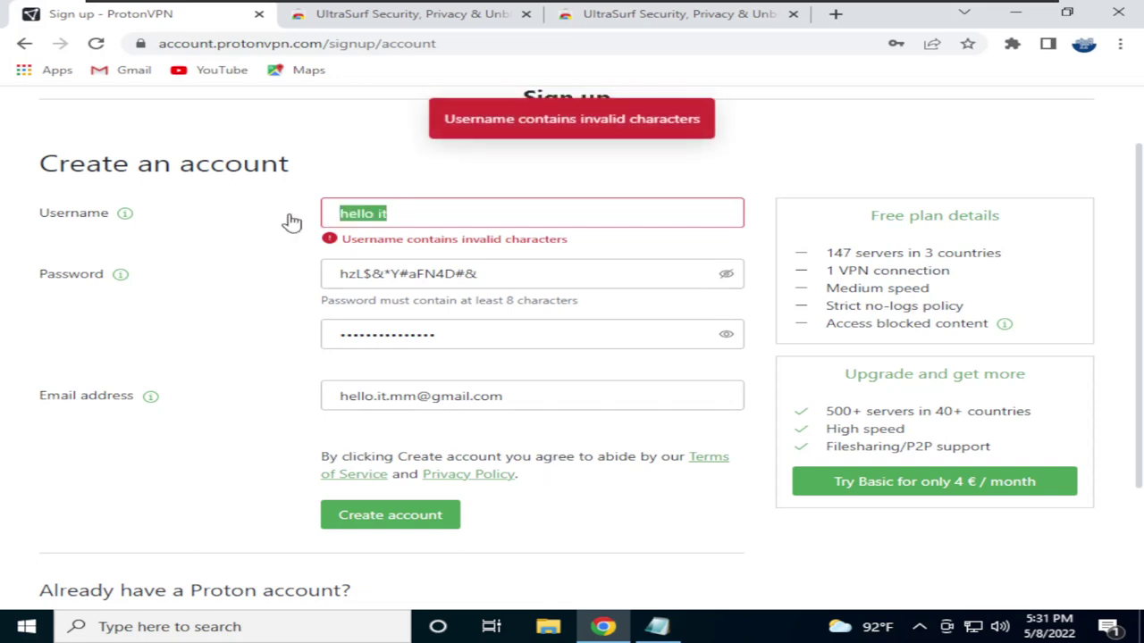
text(h)
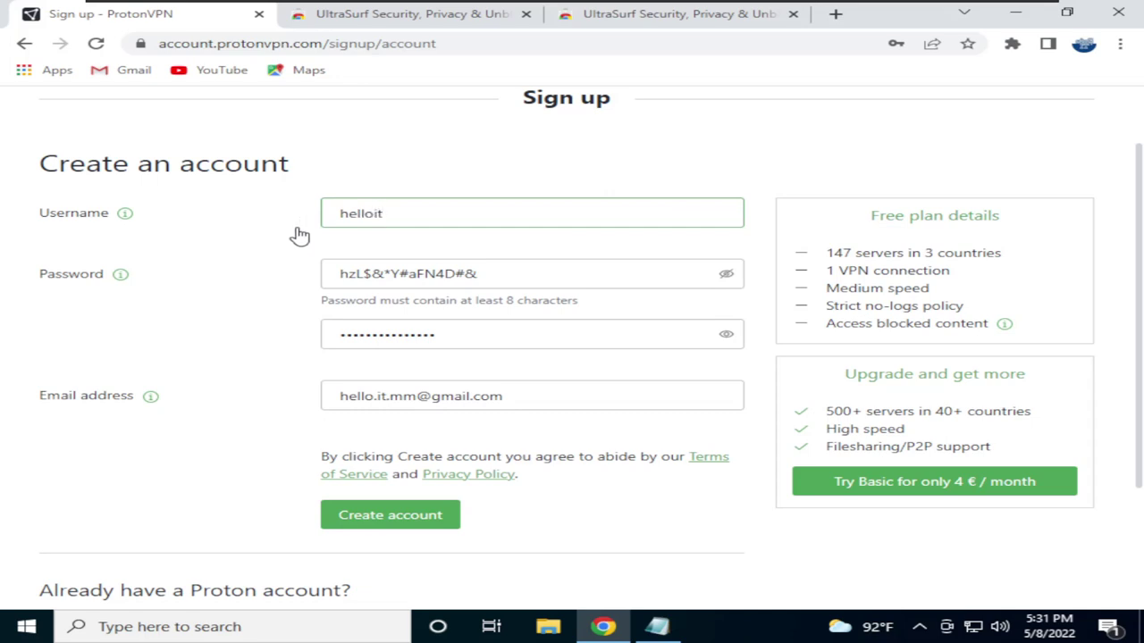
click(371, 514)
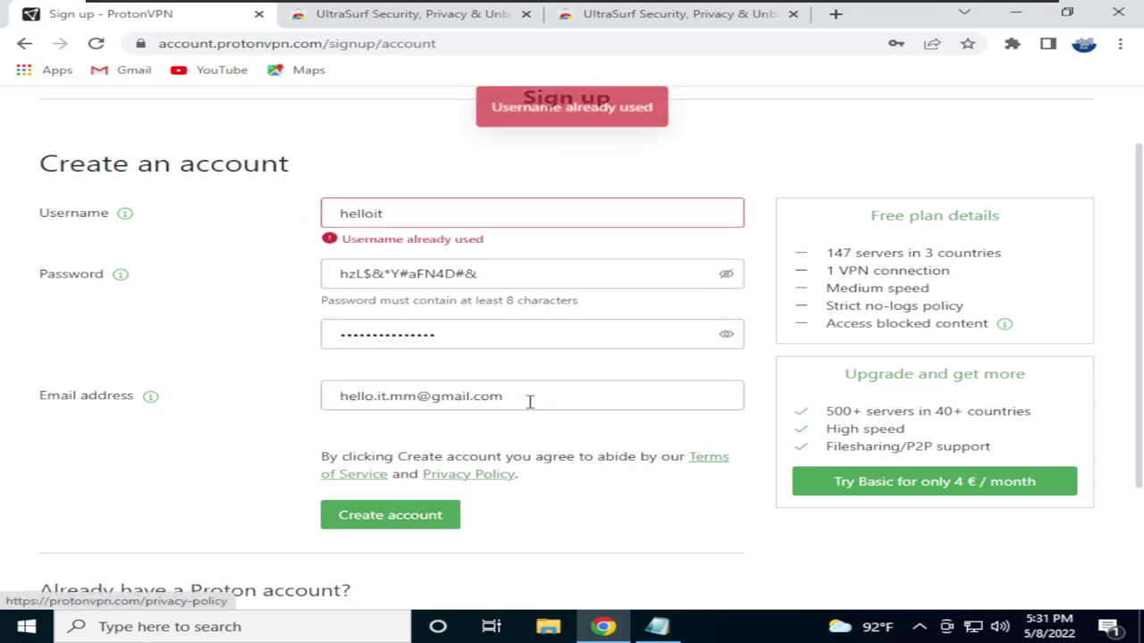
click(415, 213)
text(mm)
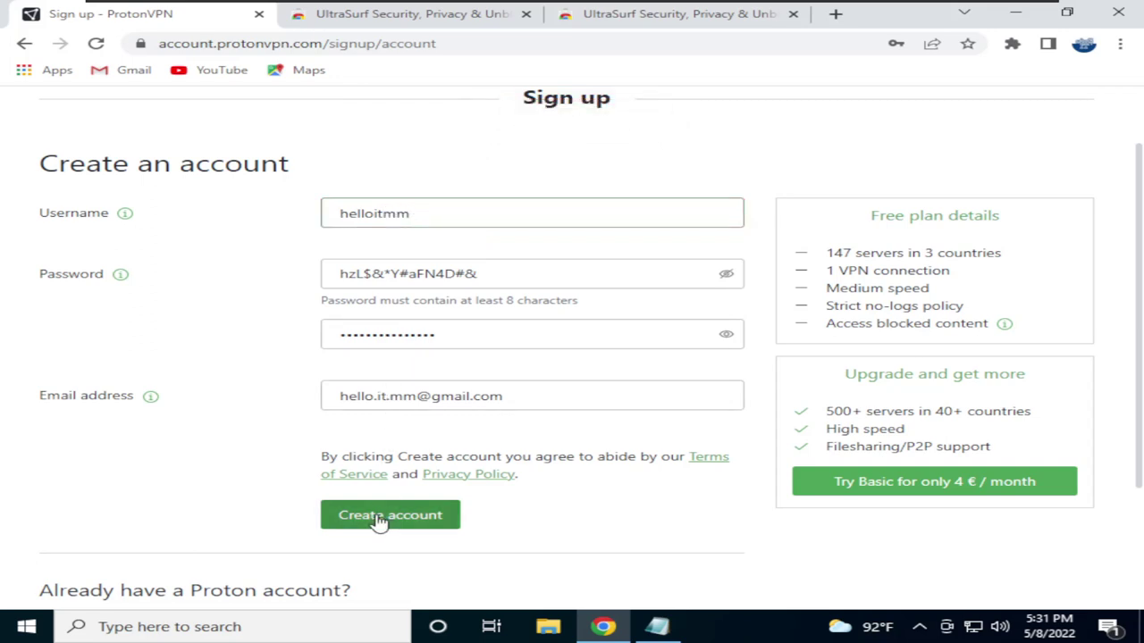
click(398, 519)
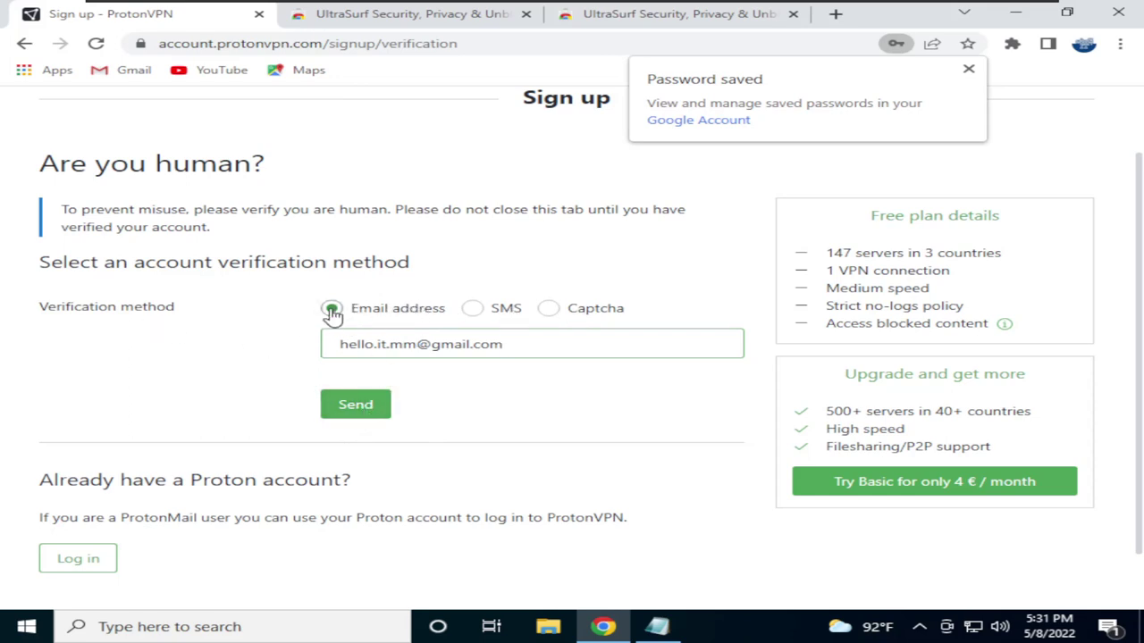
click(360, 404)
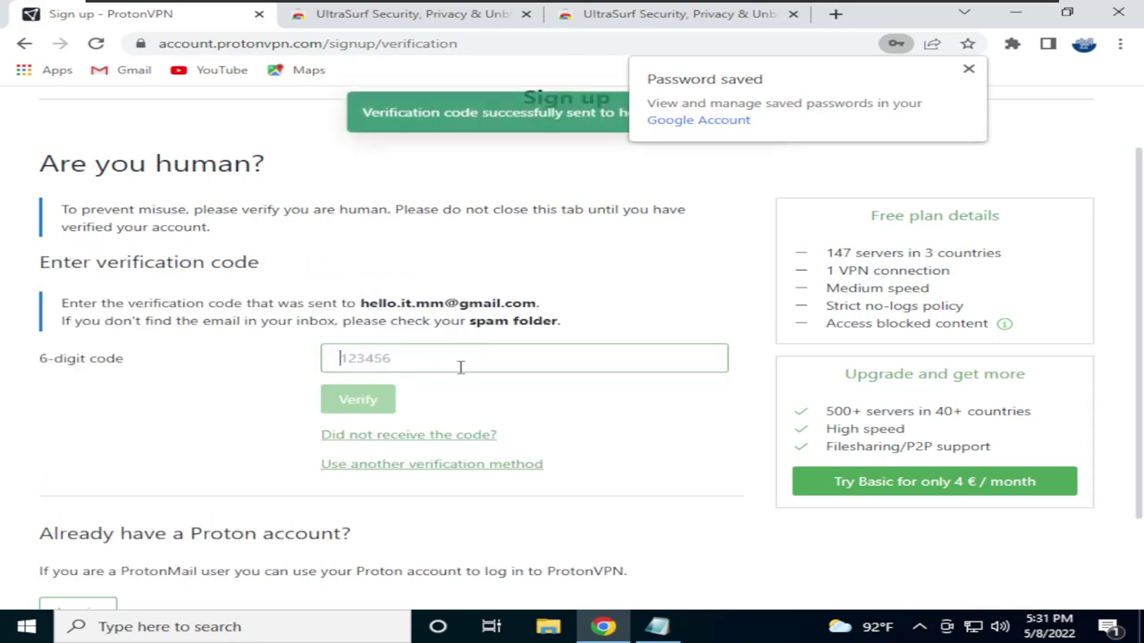
Copy the code from the Proton verification e-mail at mail.google.com, then return to the sign-up tab
click(836, 14)
text(mail)
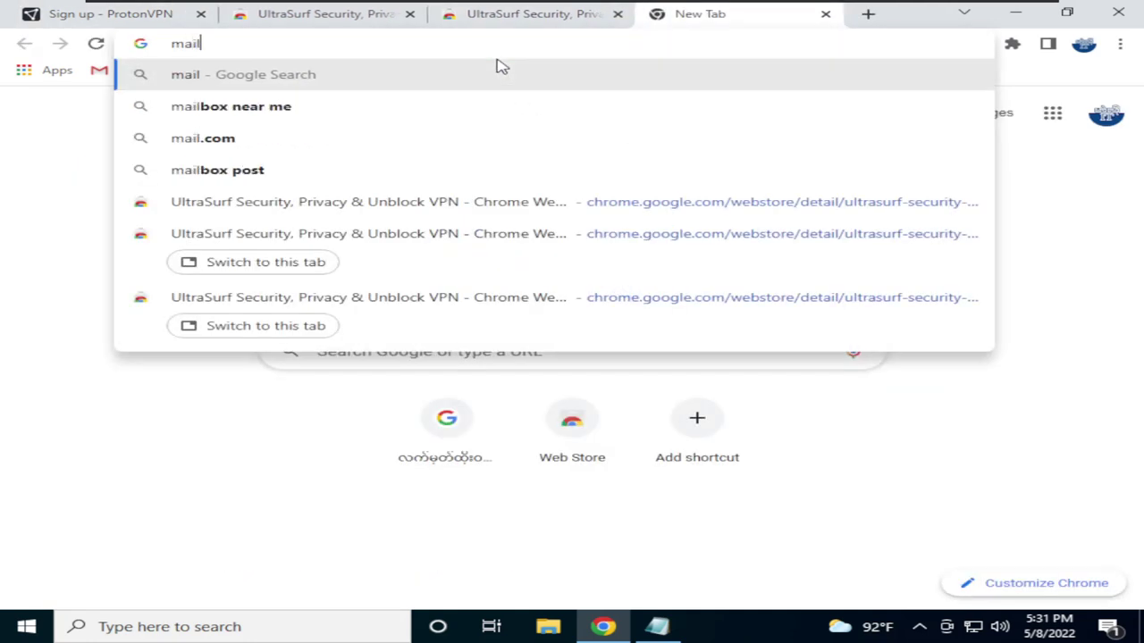
text(.google.com)
key(Return)
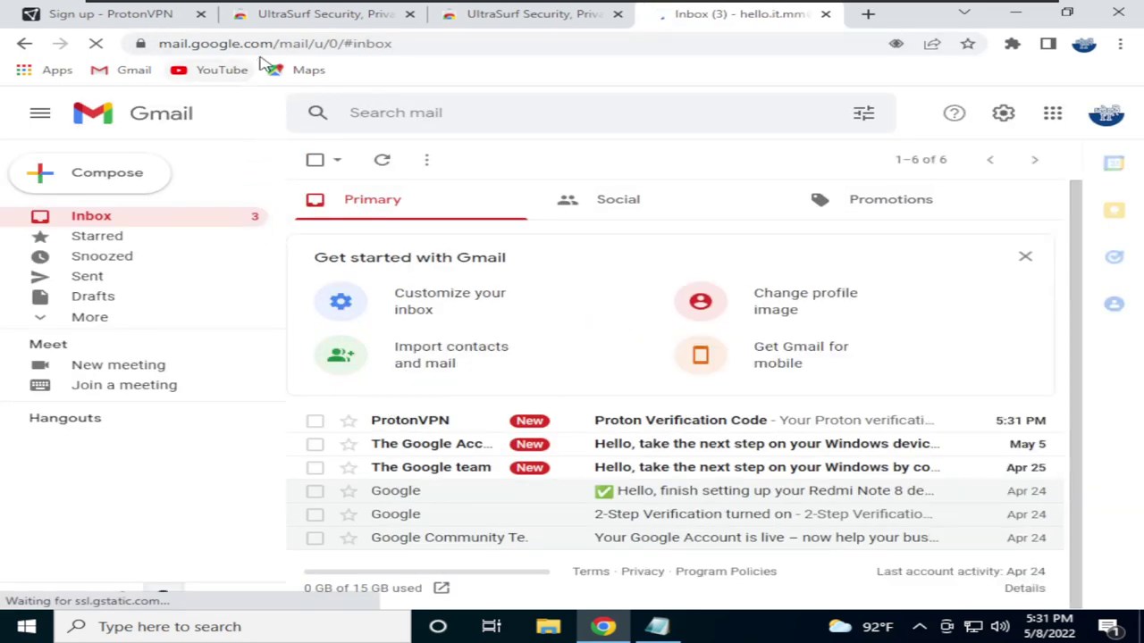
click(623, 429)
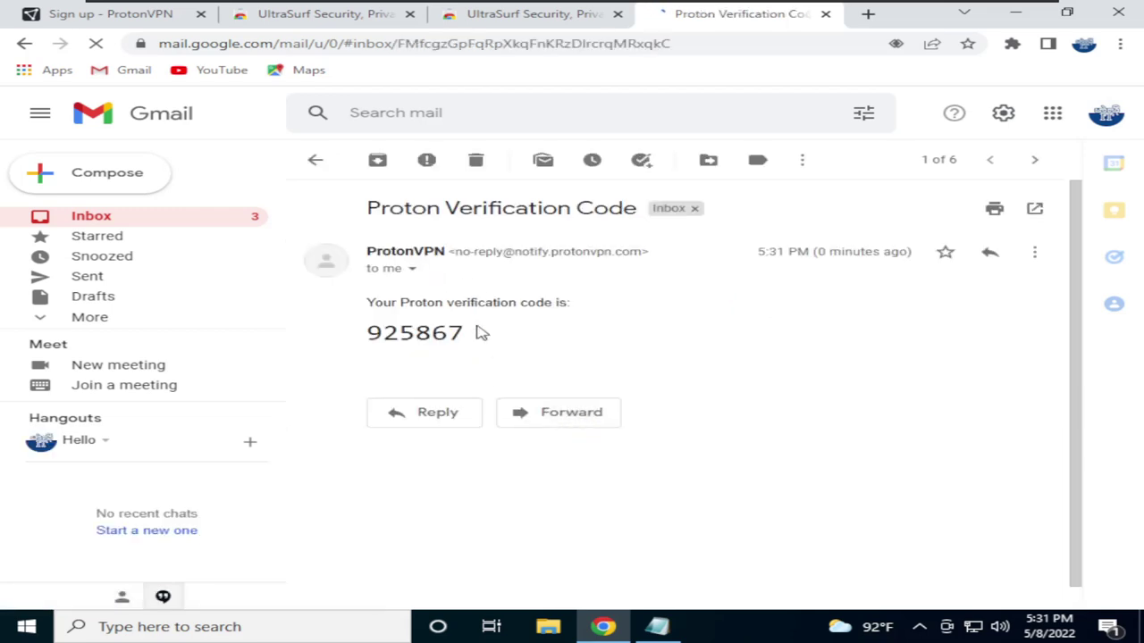
double_click(419, 333)
key(ctrl+c)
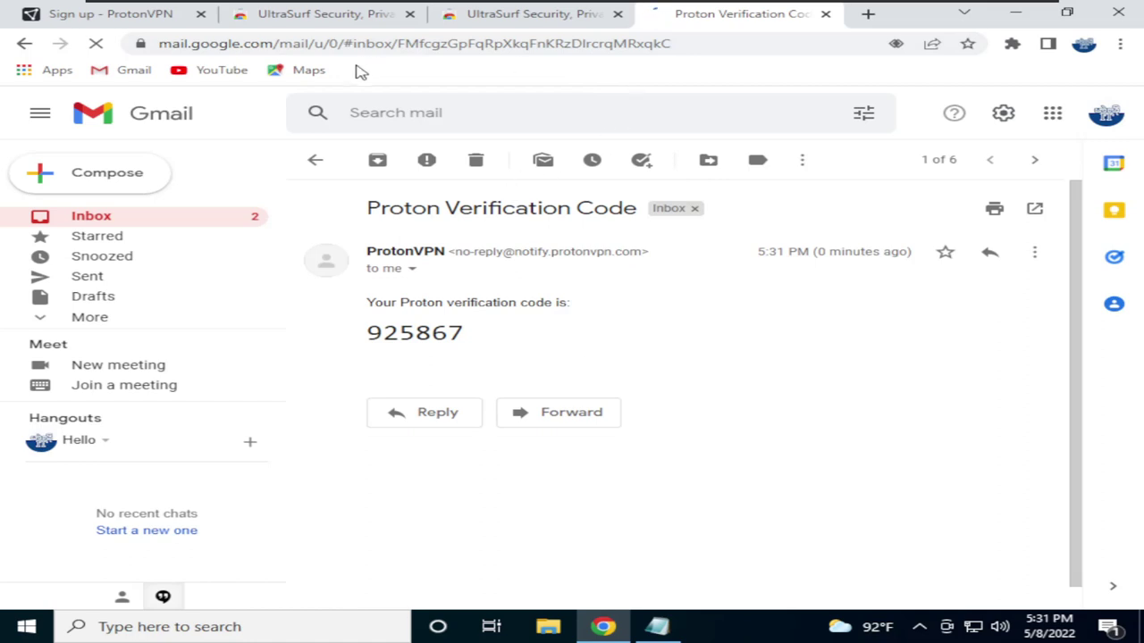
click(213, 24)
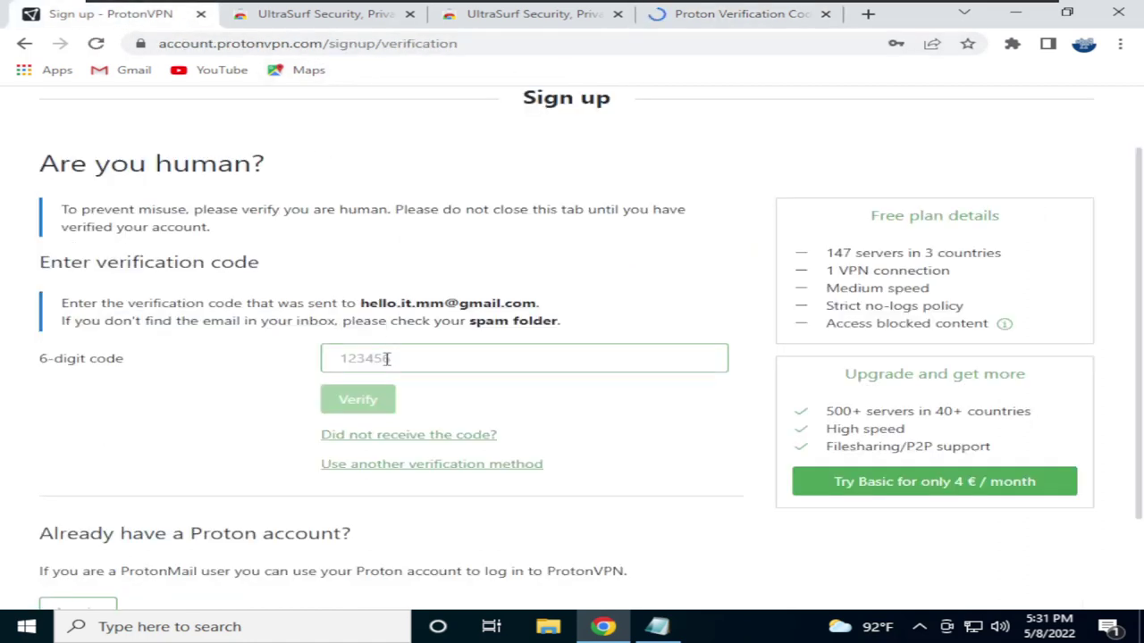
Paste the e-mailed code into the 6-digit field and verify it
key(ctrl+v)
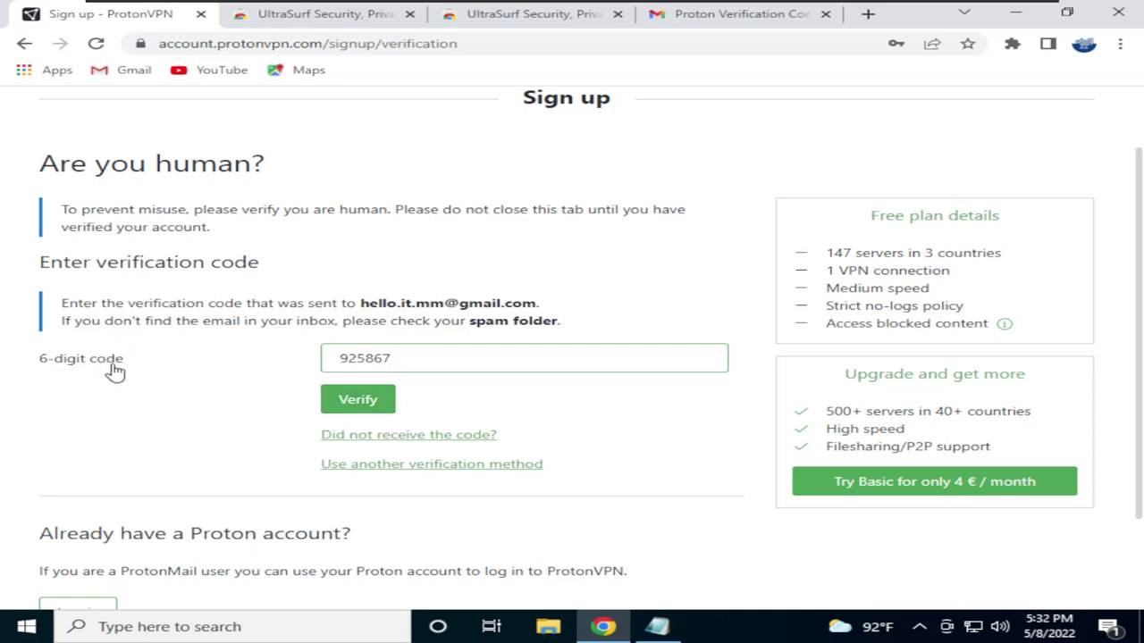
click(332, 402)
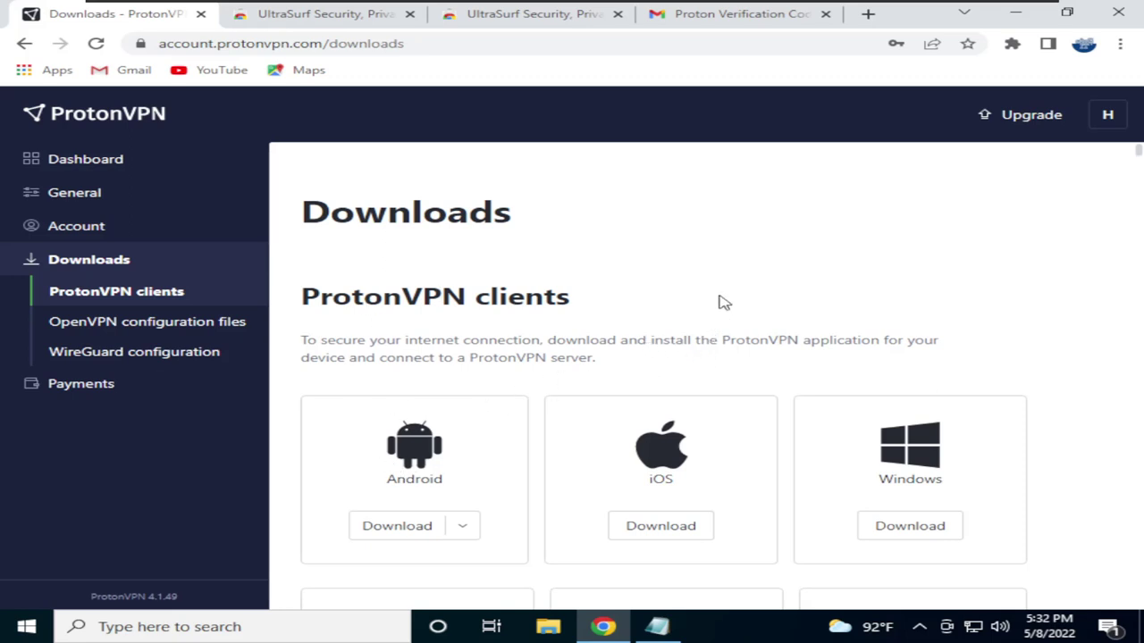
Download the 25.9 MB ProtonVPN Windows installer and open it from Chrome's download bar
scroll(556, 306, down, 1)
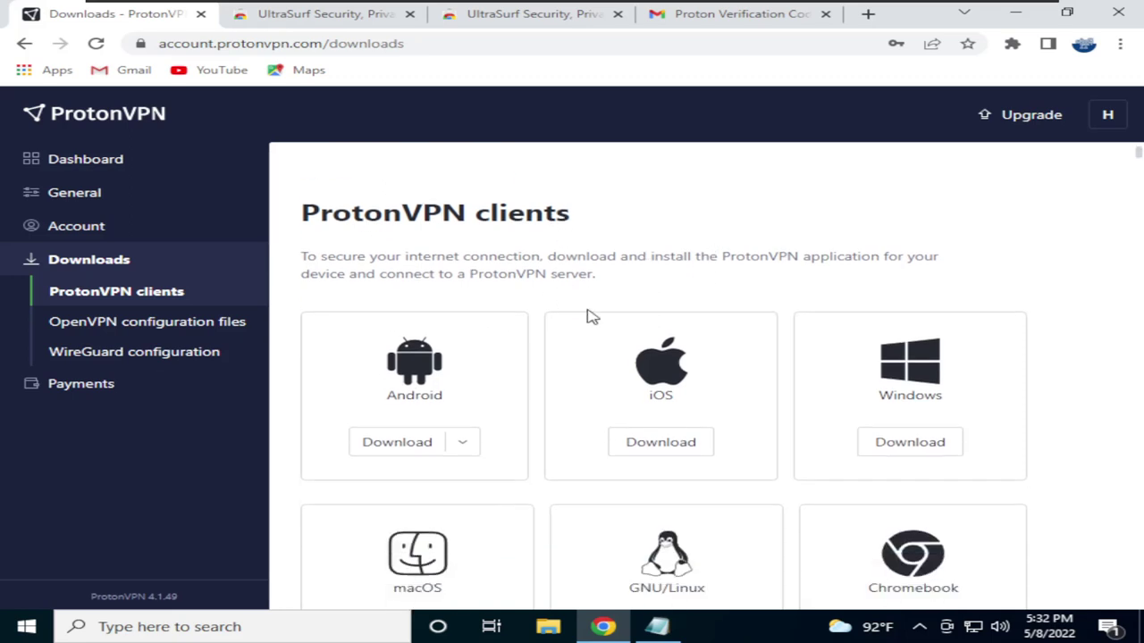
scroll(759, 400, down, 2)
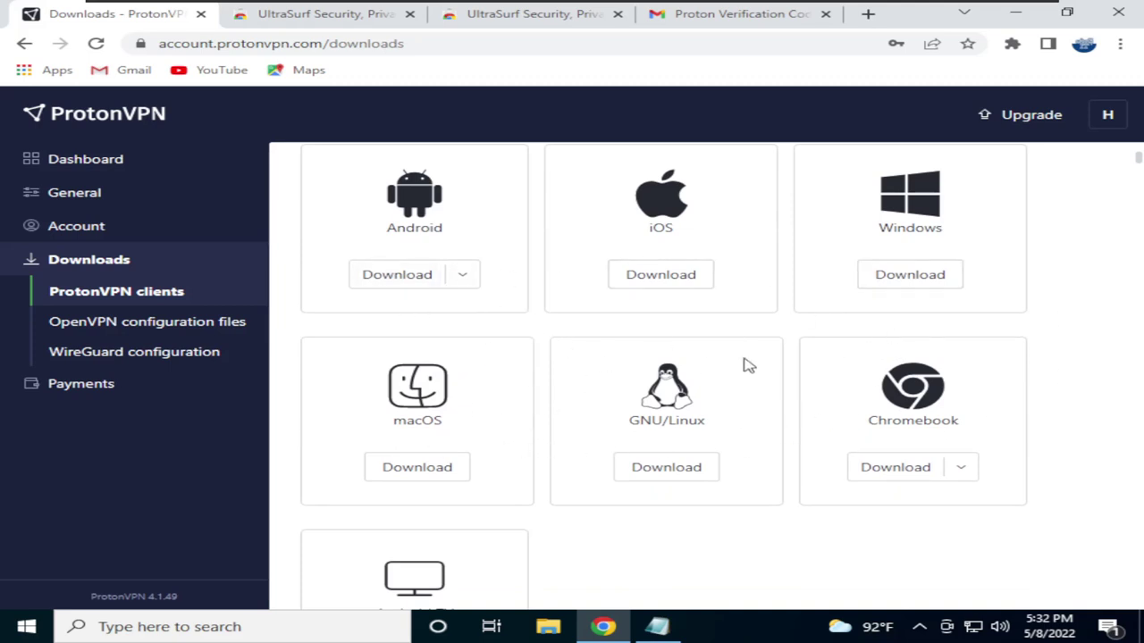
scroll(756, 366, up, 2)
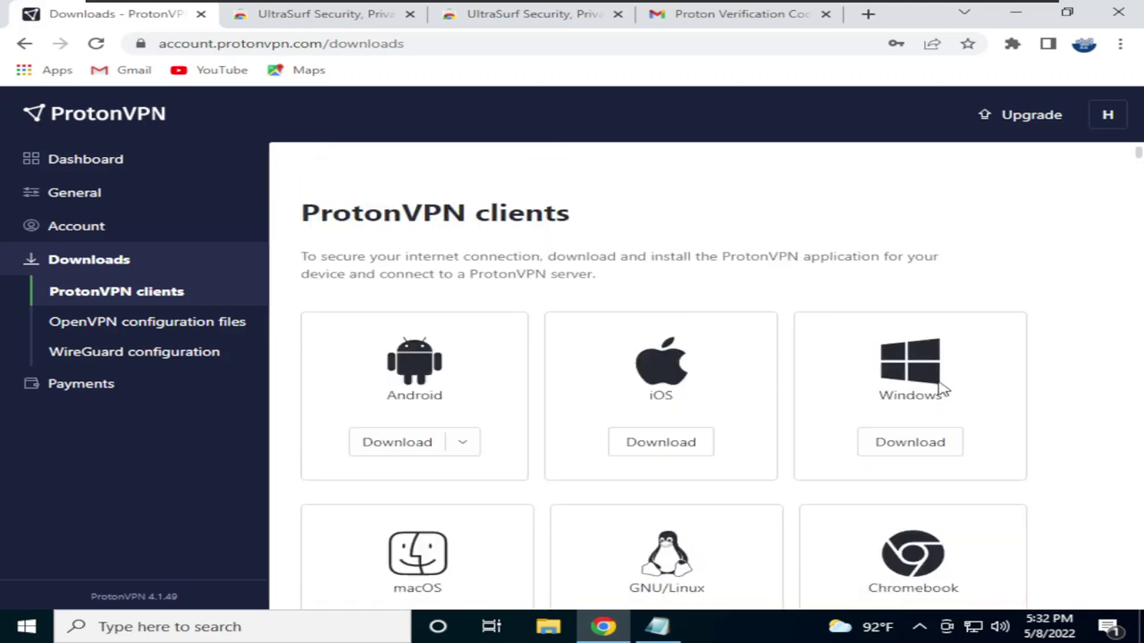
scroll(795, 367, down, 1)
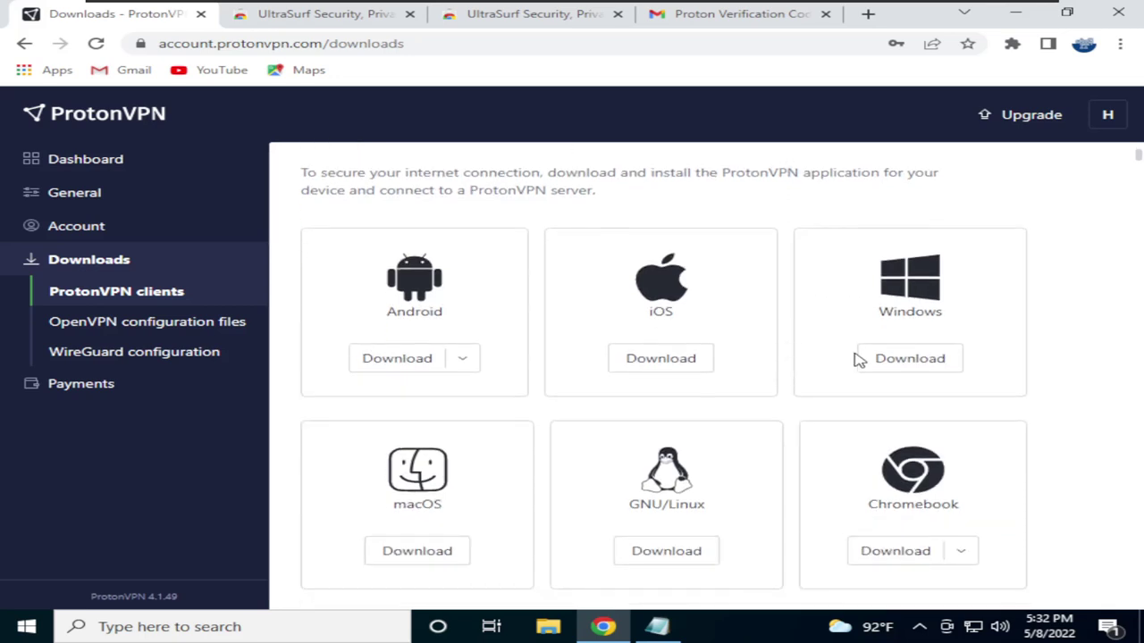
click(883, 361)
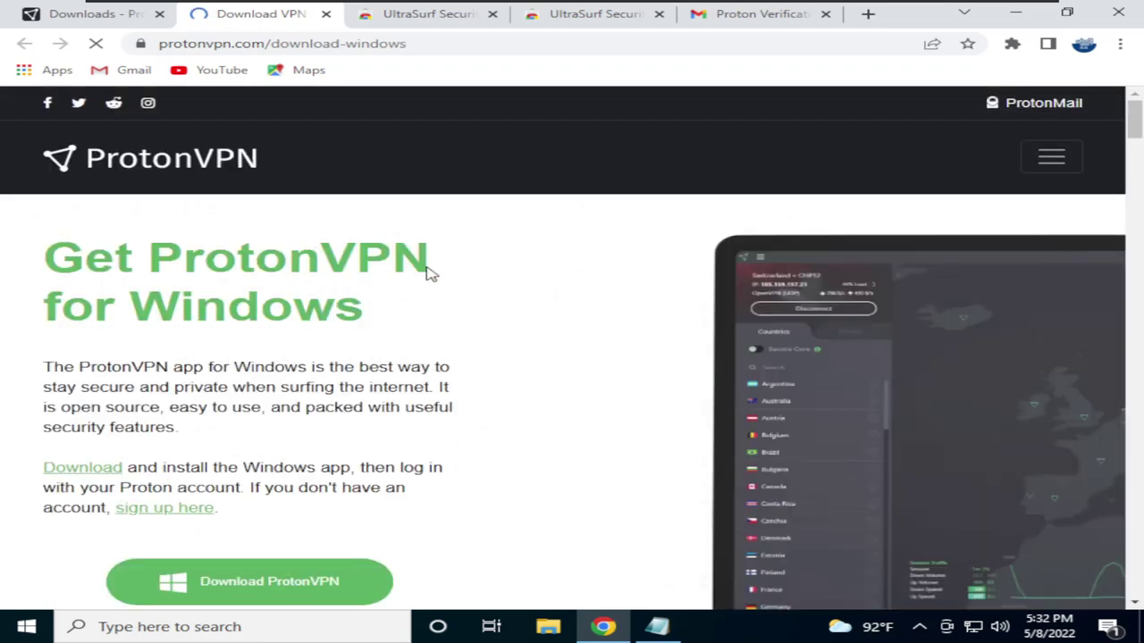
scroll(429, 268, down, 2)
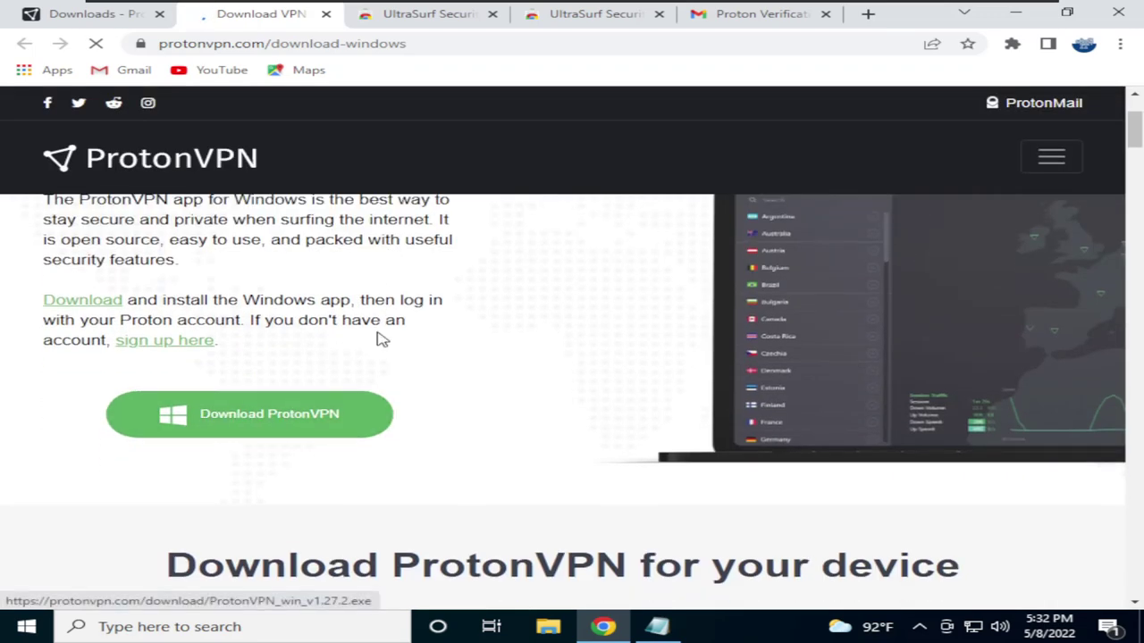
click(260, 420)
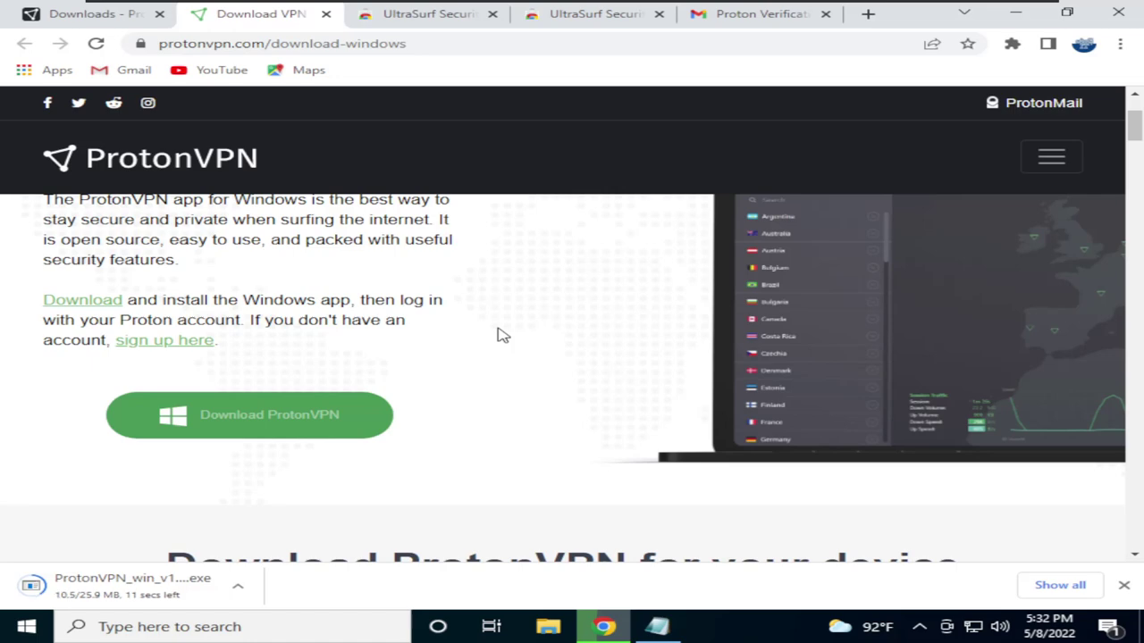
scroll(511, 355, down, 2)
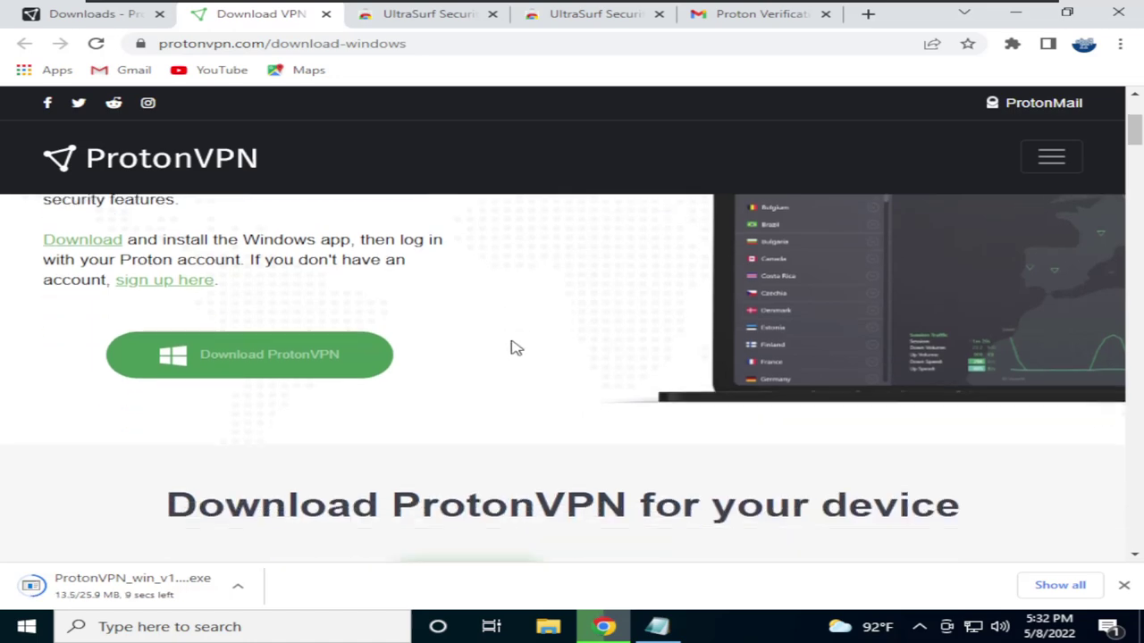
scroll(517, 346, up, 2)
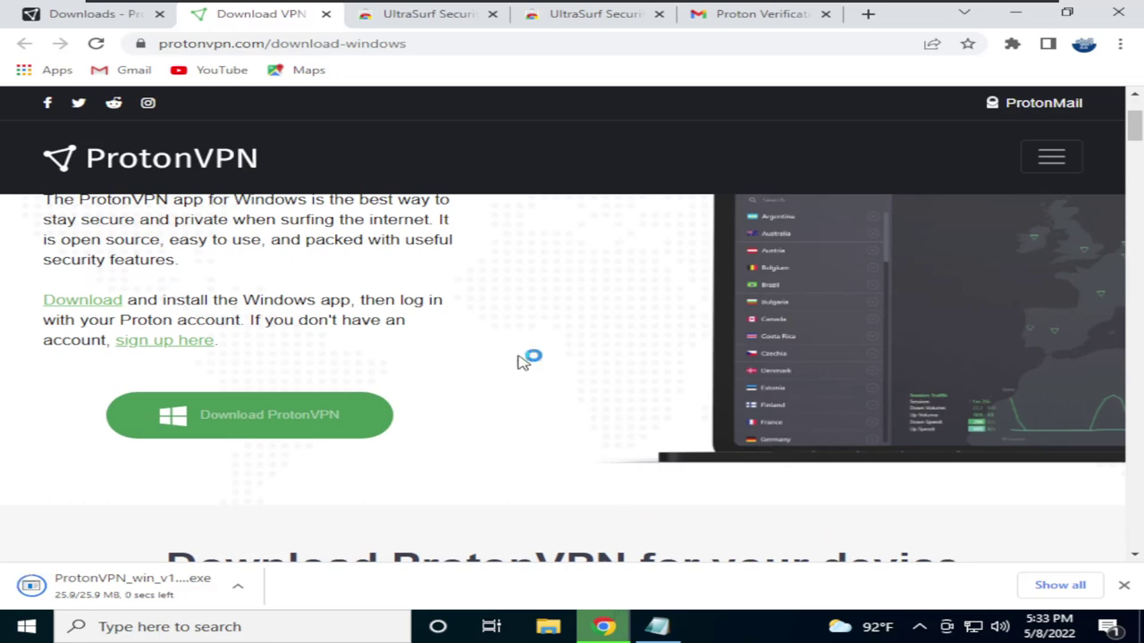
click(106, 586)
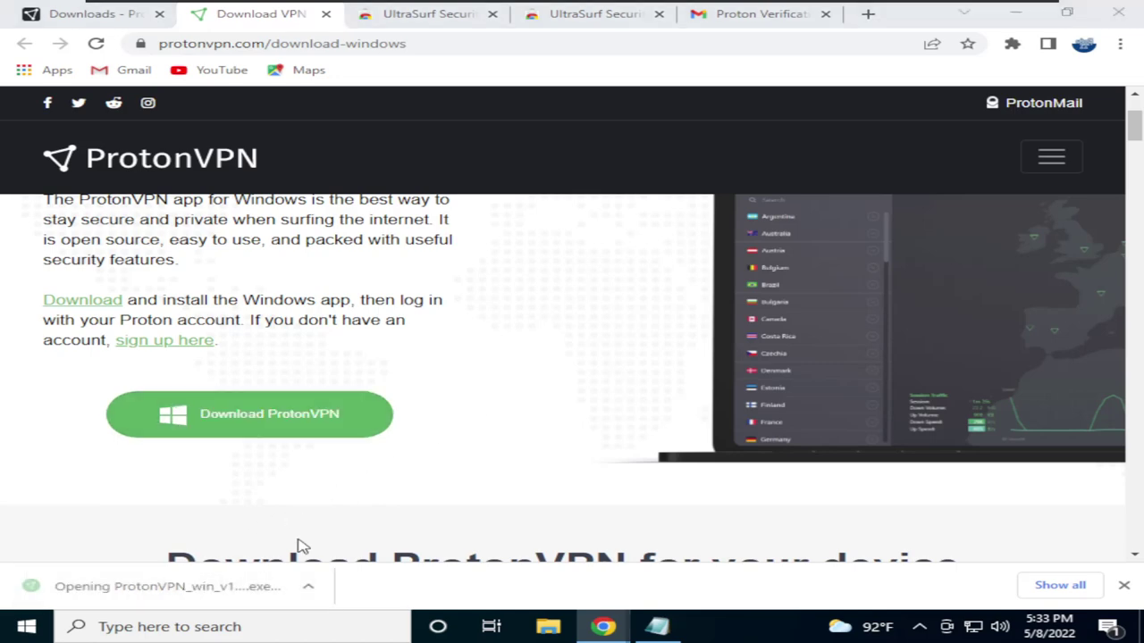
Approve the UAC prompt, keep English (United States), and start installing the WebView2 Runtime
click(1015, 14)
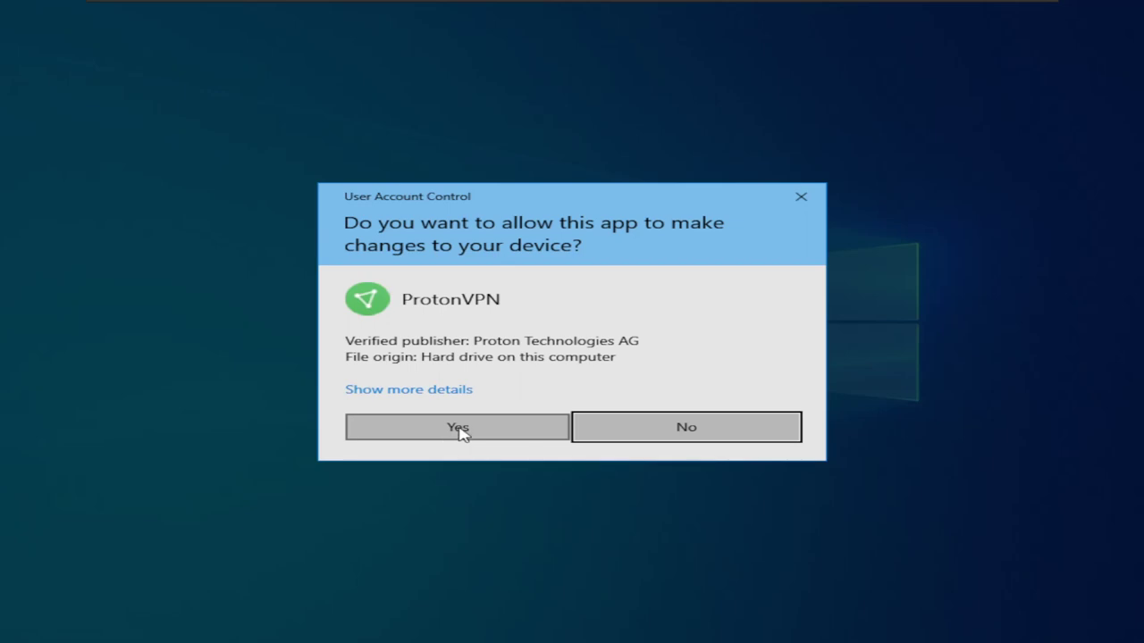
click(457, 430)
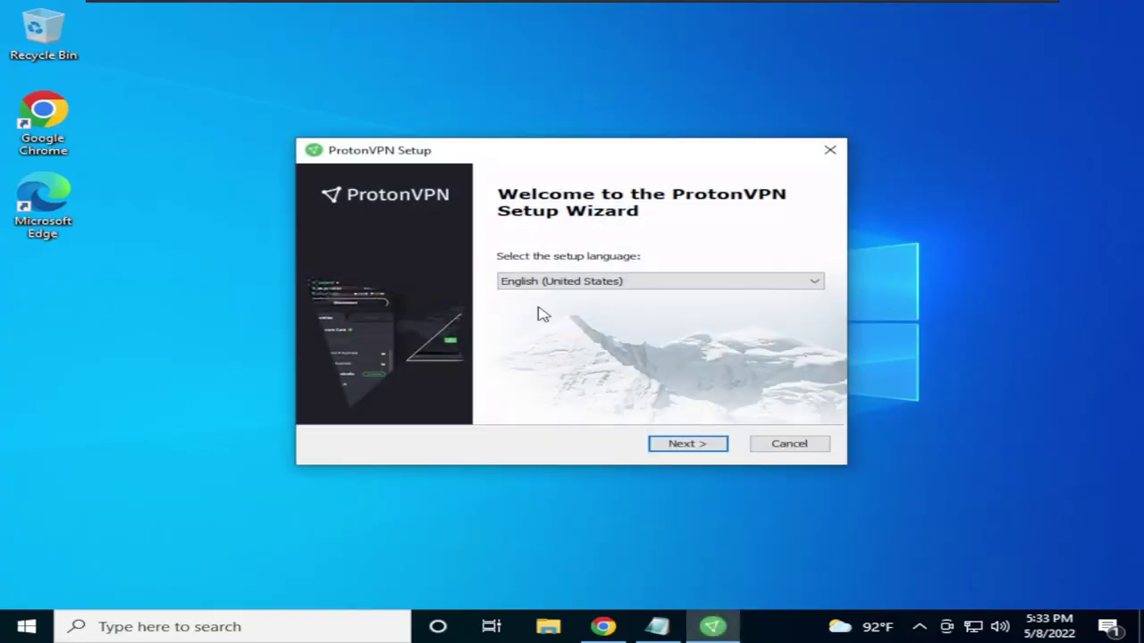
click(676, 444)
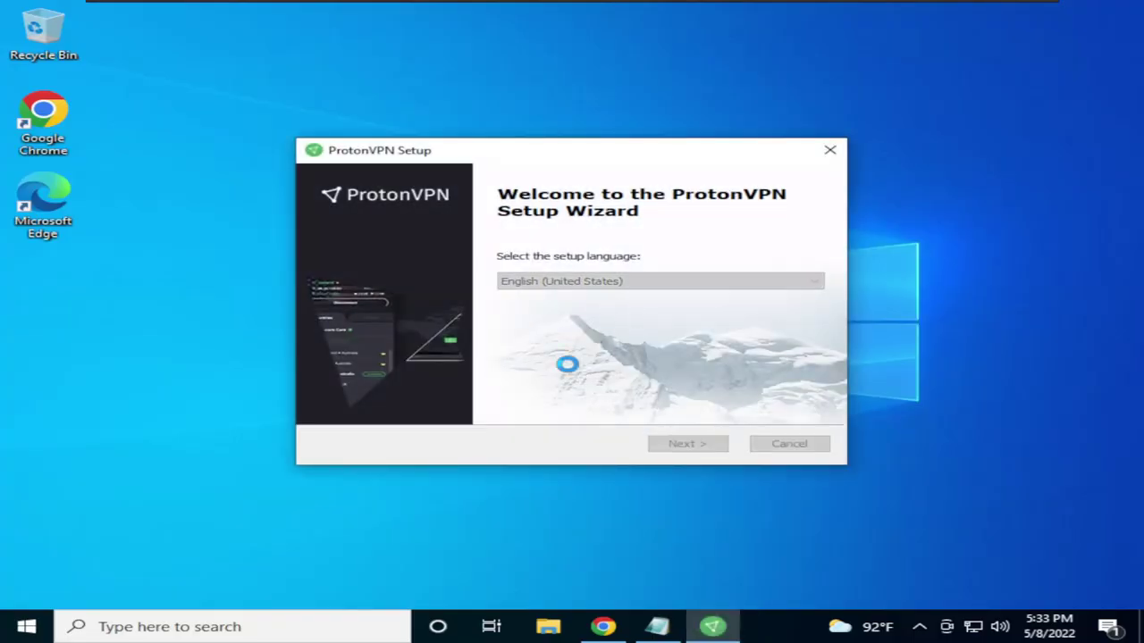
click(677, 442)
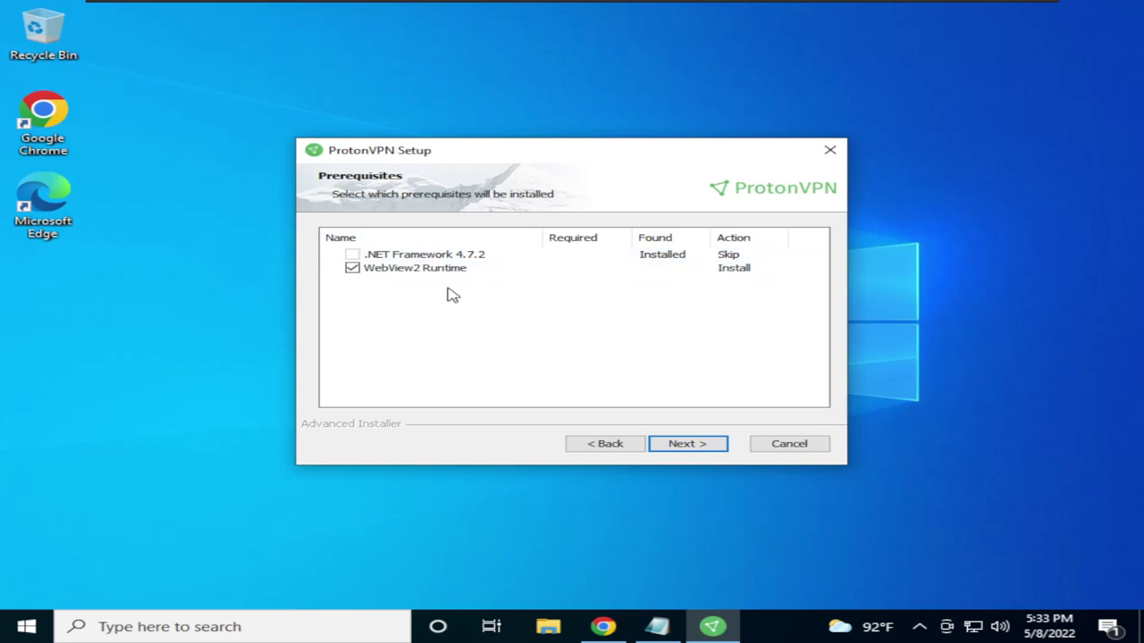
click(683, 444)
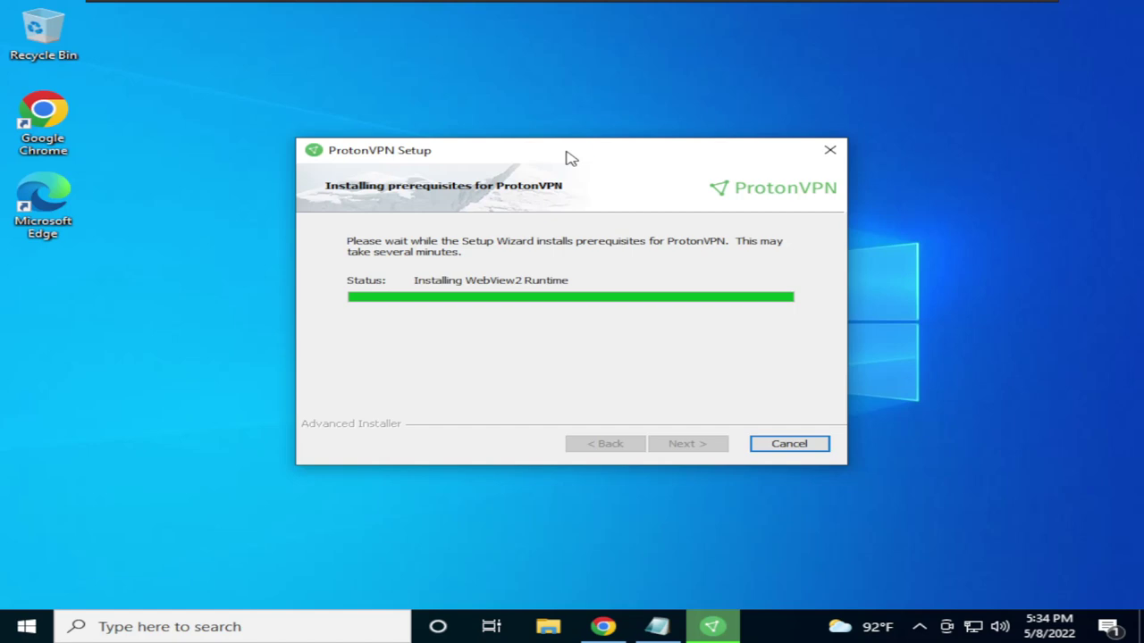
drag(570, 158, 551, 129)
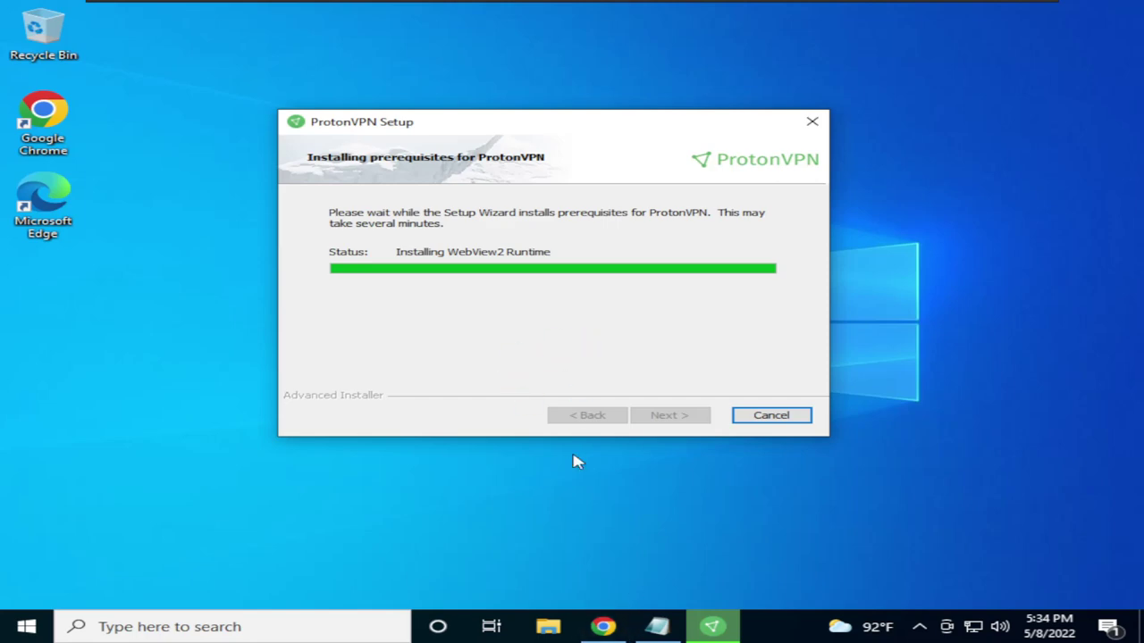
click(605, 628)
Translate the ProtonVPN for Windows download page into Burmese (Myanmar)
scroll(510, 301, up, 2)
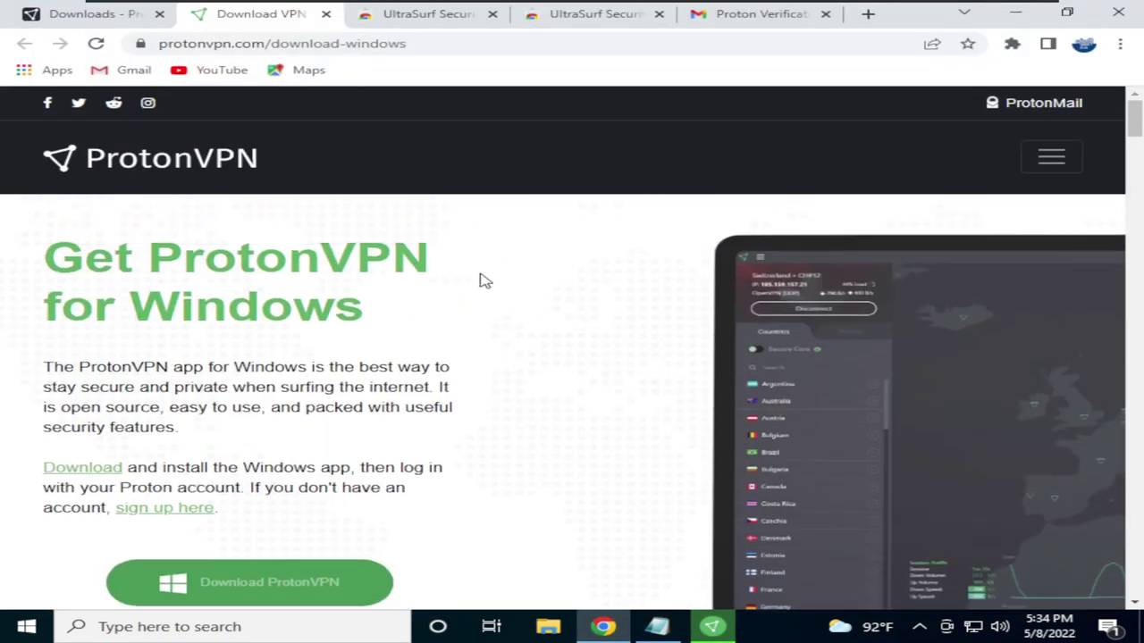
scroll(482, 282, down, 6)
scroll(488, 319, up, 6)
scroll(480, 332, down, 1)
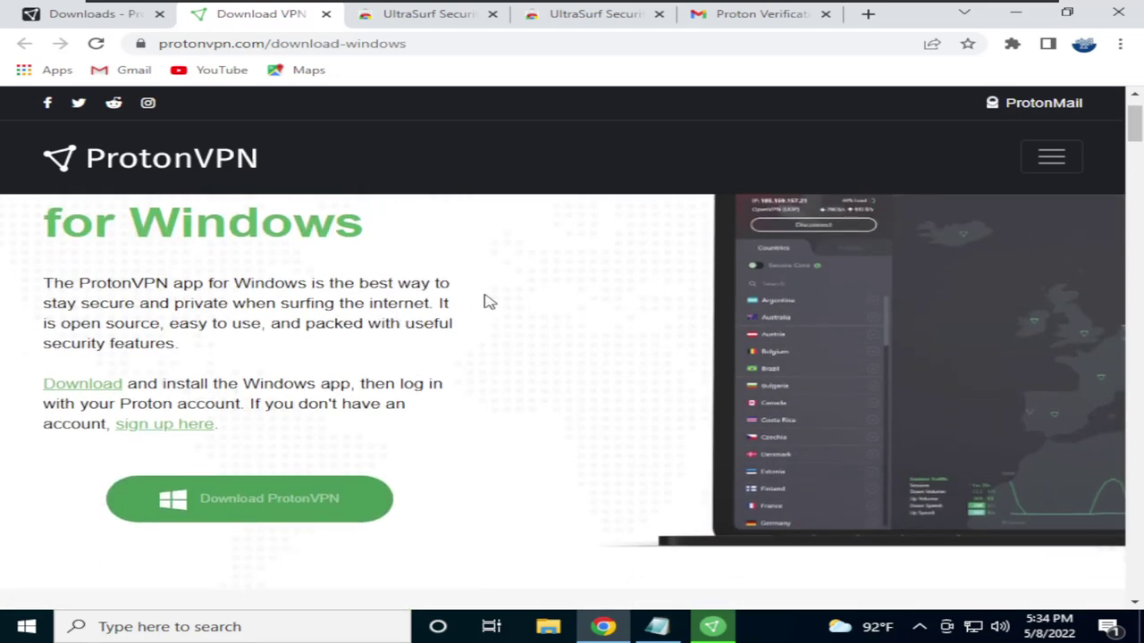
scroll(473, 315, down, 3)
scroll(501, 293, up, 3)
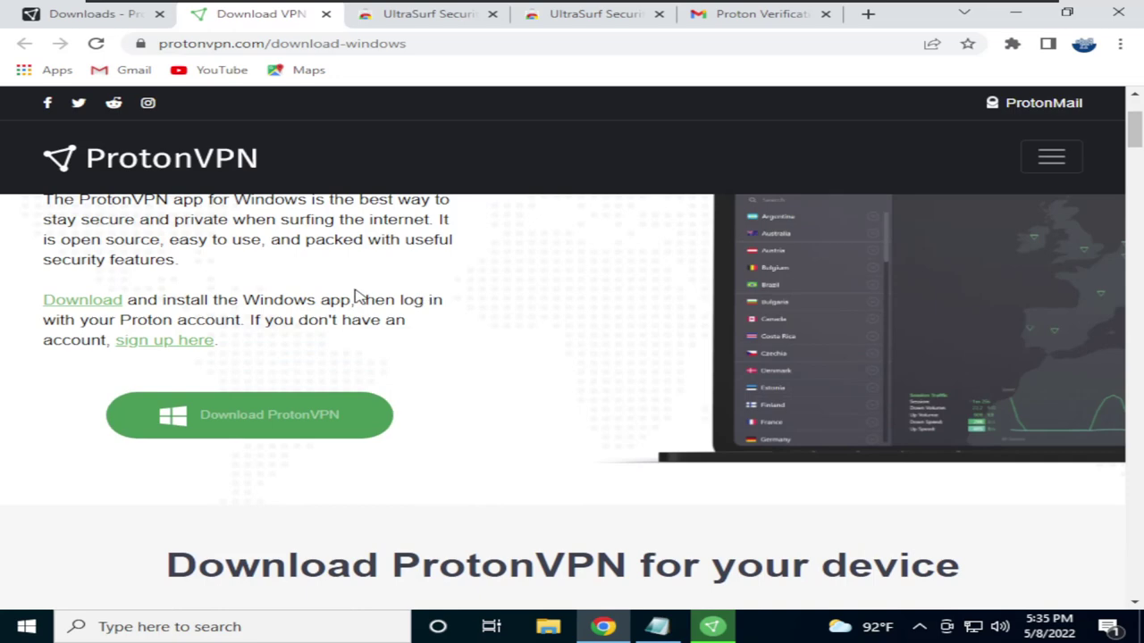
scroll(483, 286, up, 3)
right_click(518, 294)
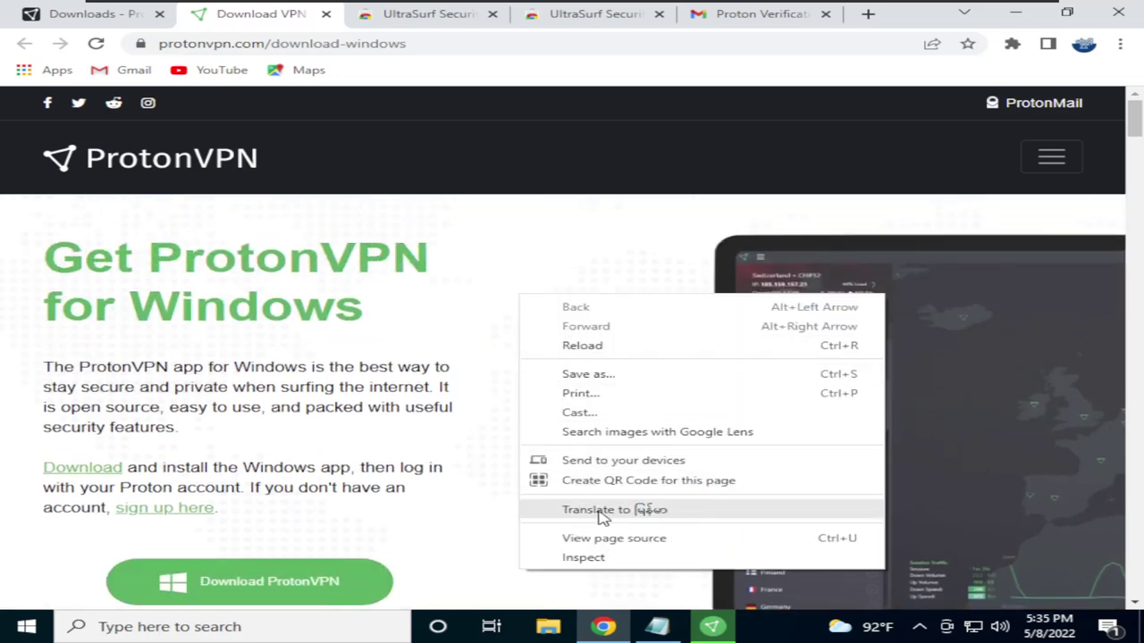
click(474, 357)
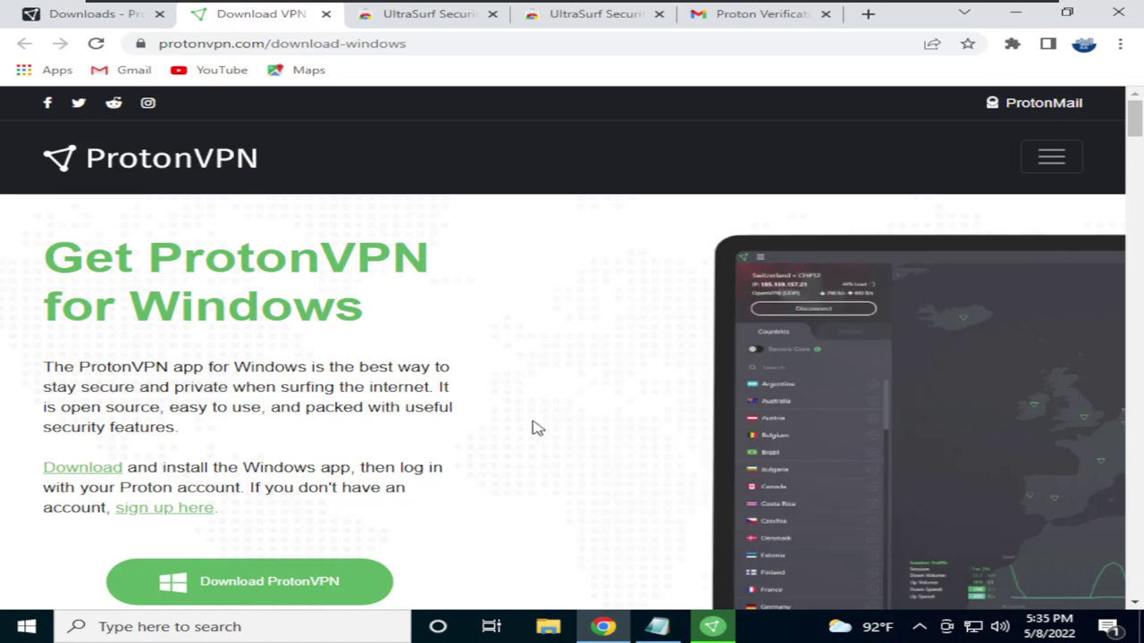
right_click(521, 273)
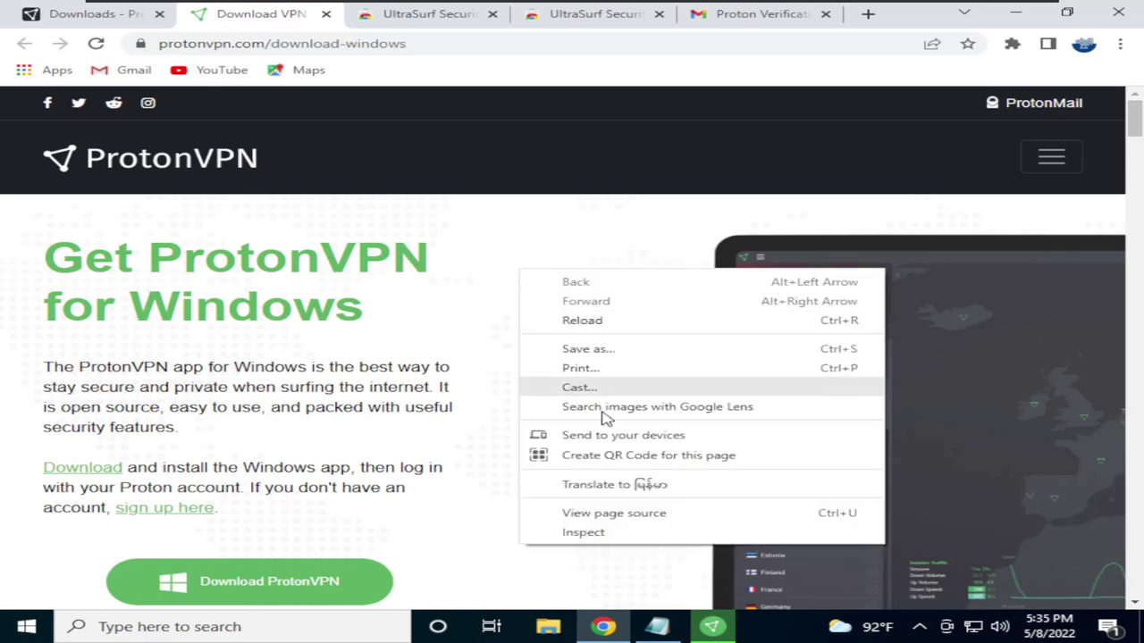
click(614, 485)
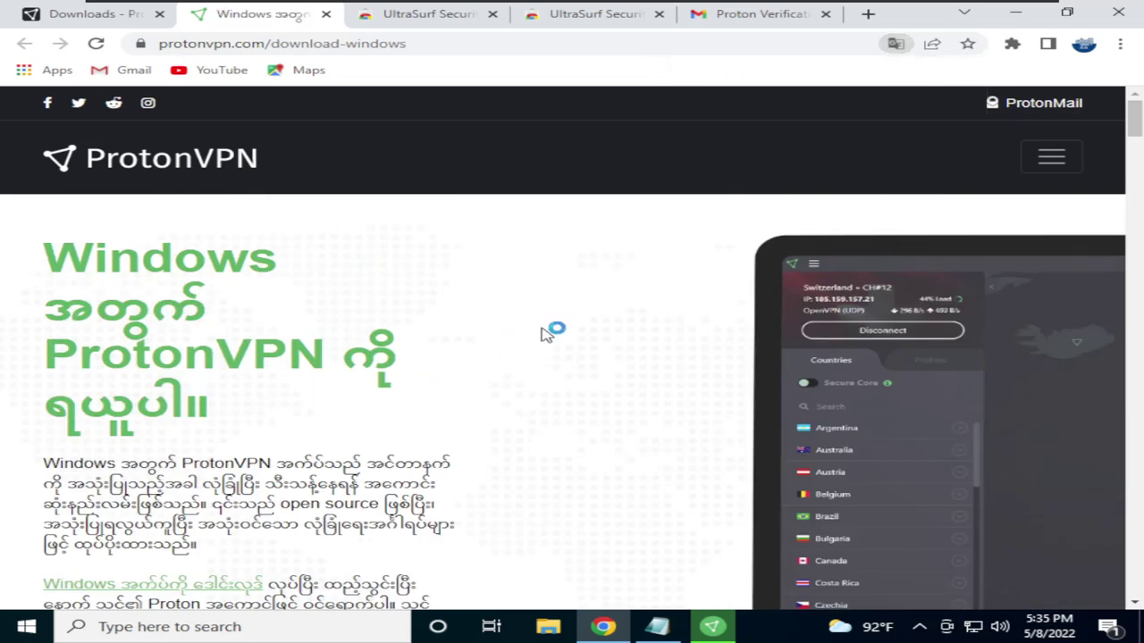
Scroll through the translated ProtonVPN for Windows download page
scroll(552, 327, down, 2)
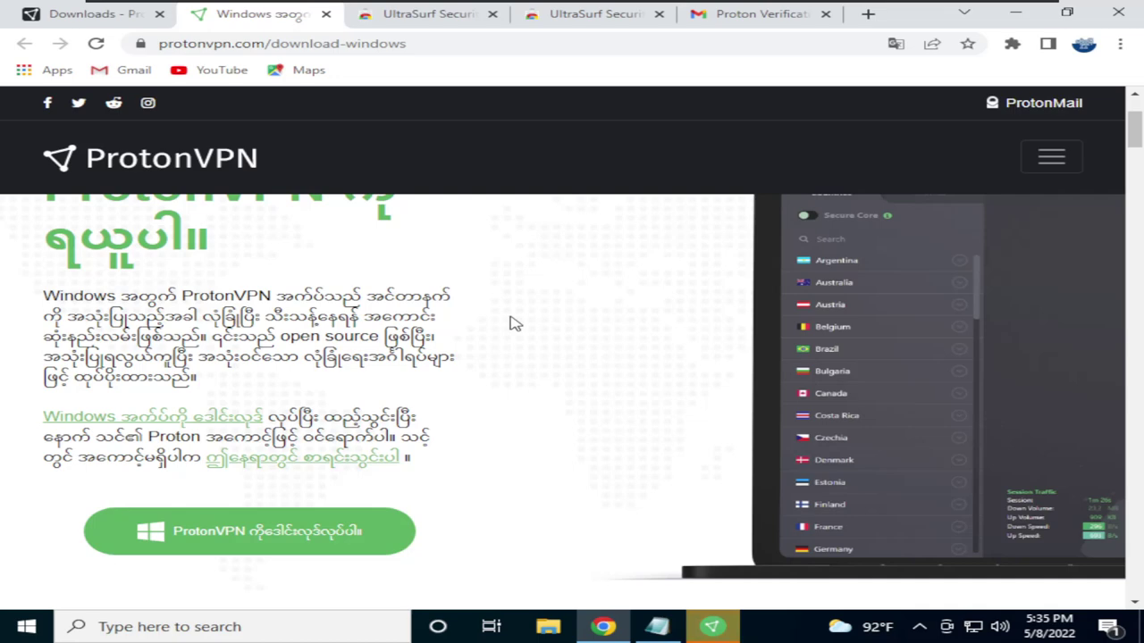
scroll(515, 324, down, 2)
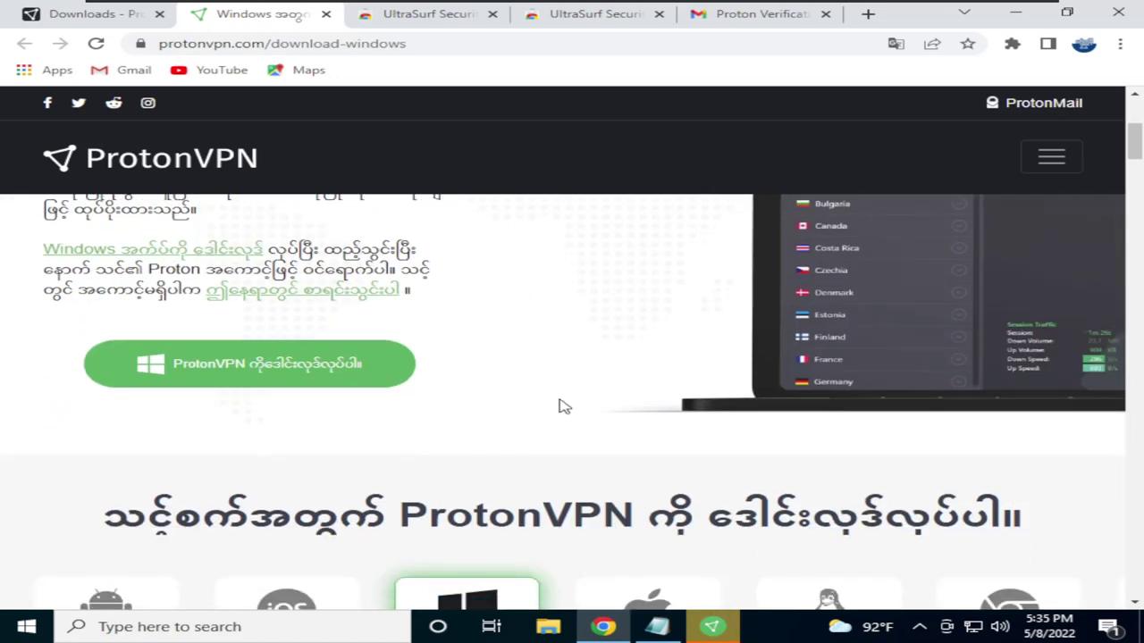
scroll(561, 405, down, 2)
scroll(544, 401, up, 1)
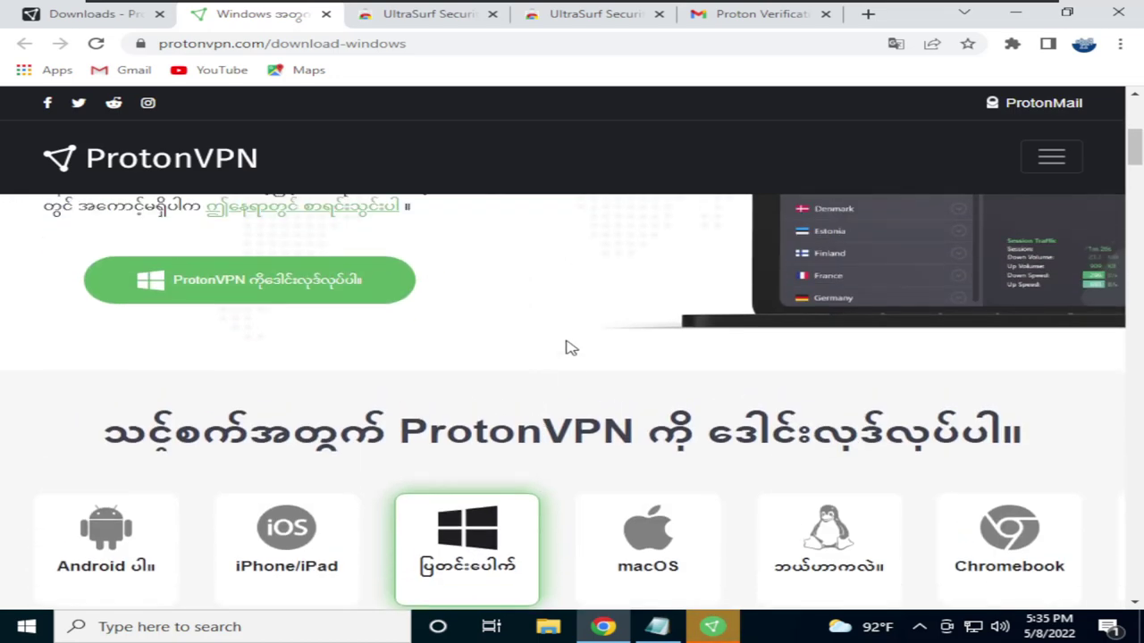
scroll(572, 349, up, 4)
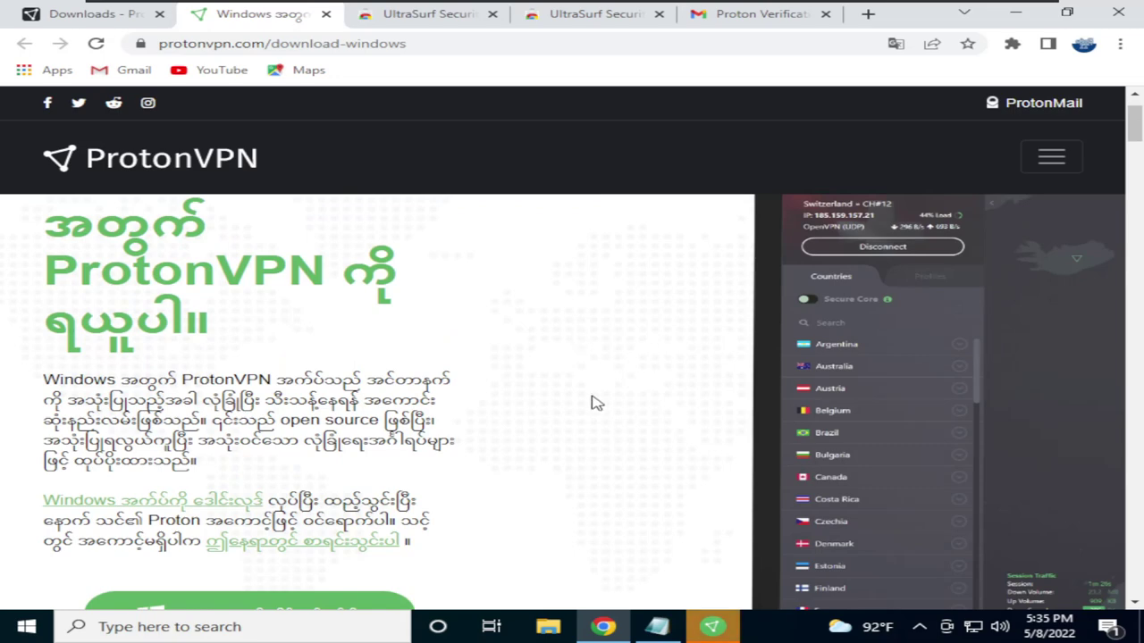
scroll(503, 398, up, 1)
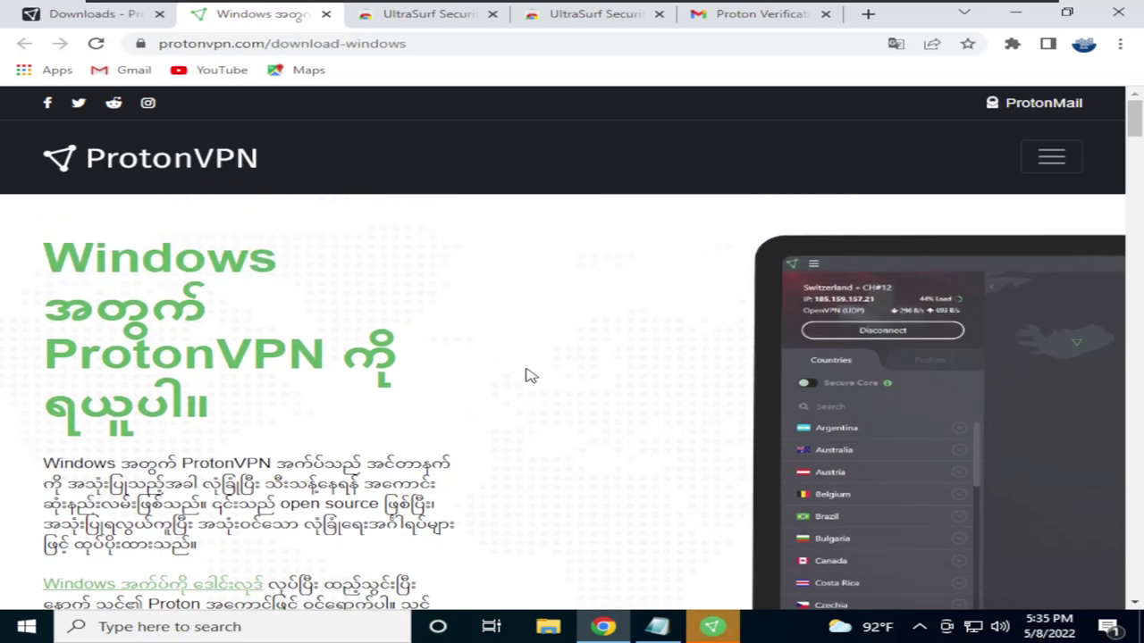
scroll(504, 360, down, 2)
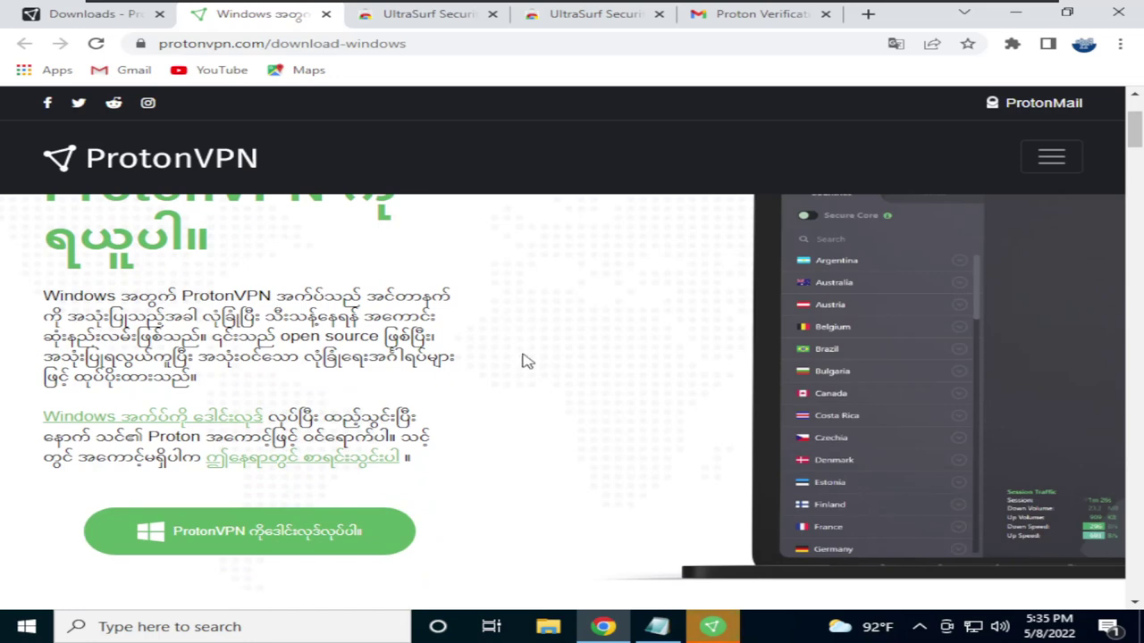
scroll(525, 376, up, 2)
scroll(575, 365, down, 2)
scroll(572, 358, down, 1)
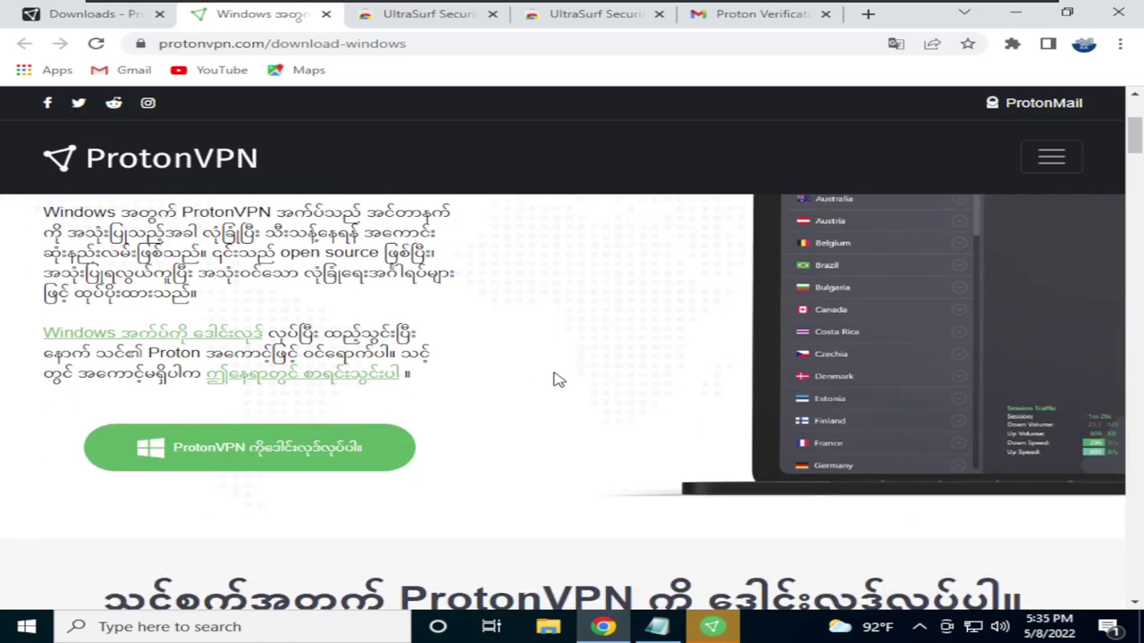
Install ProtonVPN into the default Proton Technologies folder under Program Files (x86)
click(726, 624)
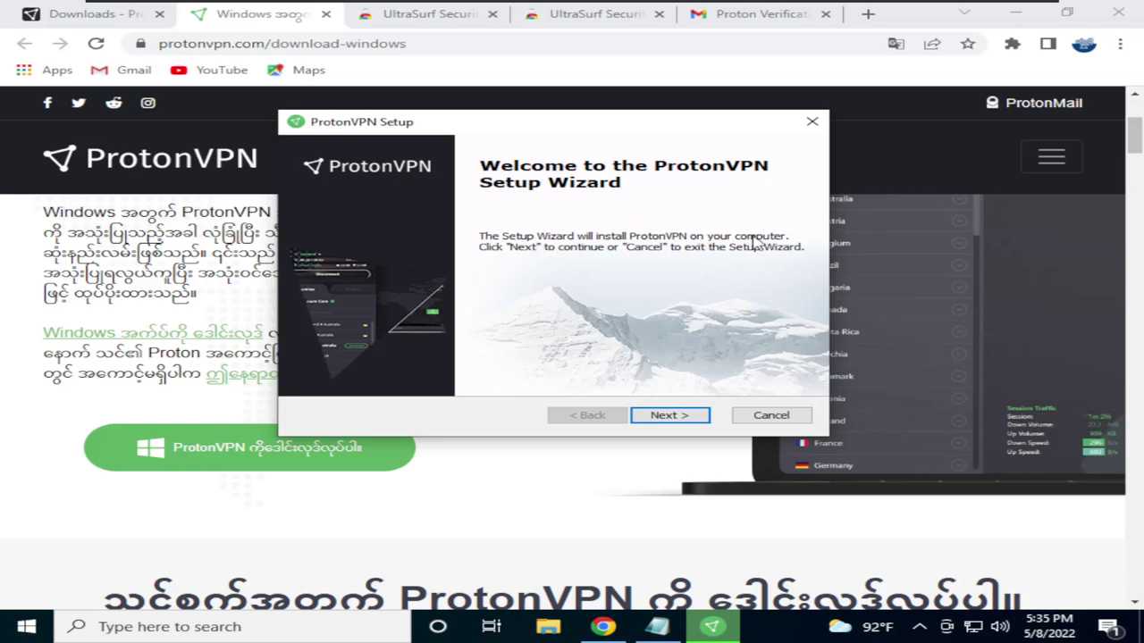
click(667, 417)
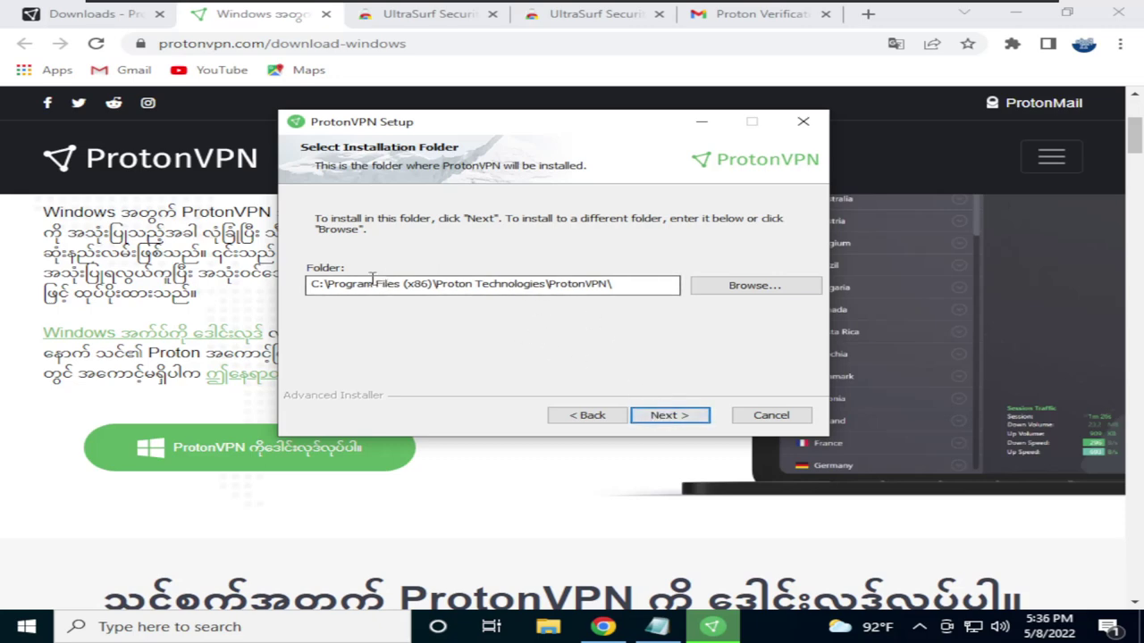
drag(404, 284, 476, 285)
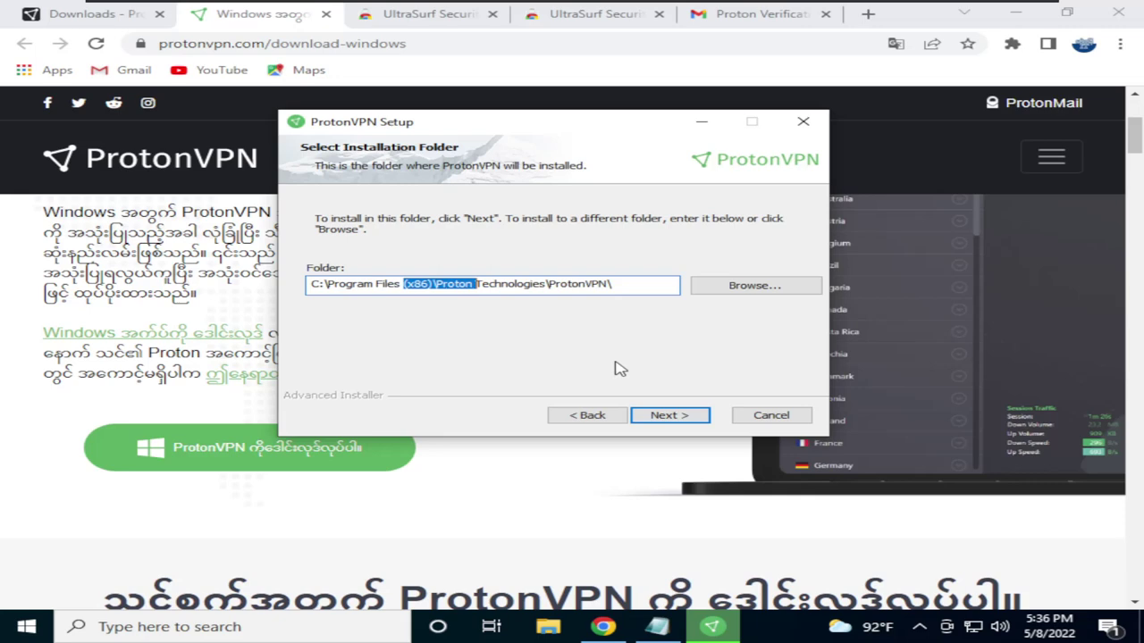
click(671, 416)
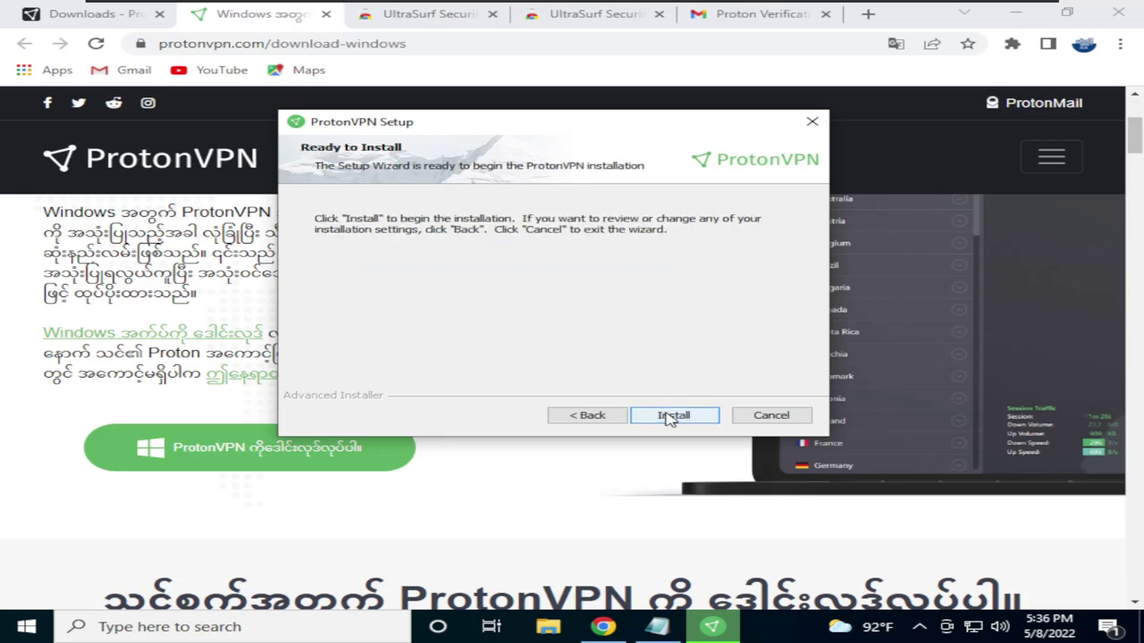
click(667, 416)
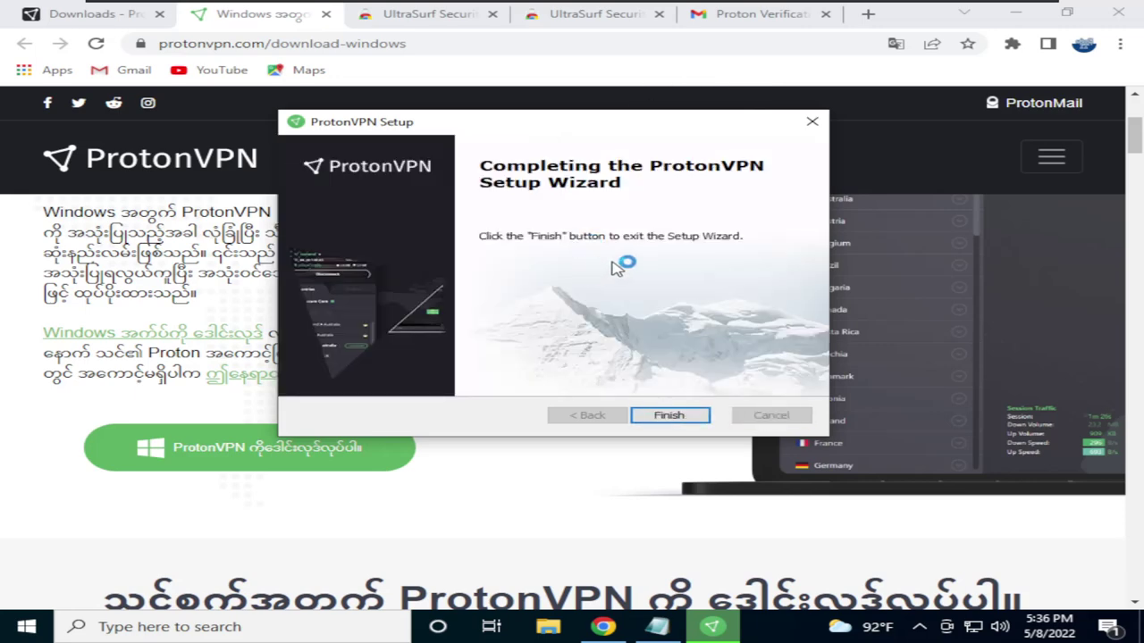
Finish the installer and switch the UltraSurf extension's protection off in Chrome
click(668, 415)
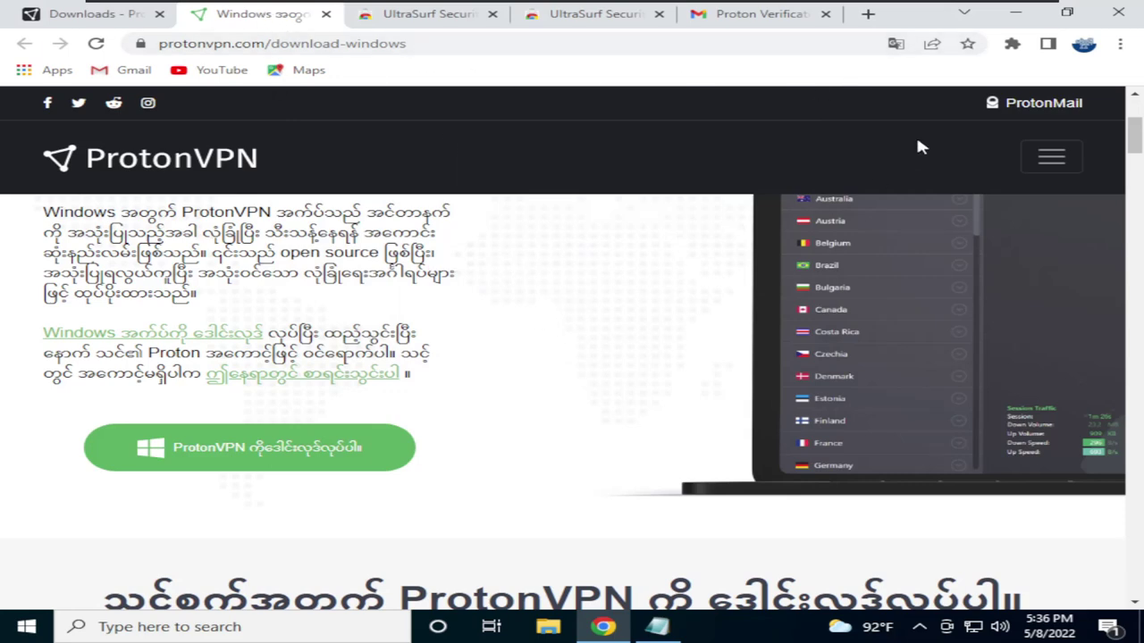
click(1012, 44)
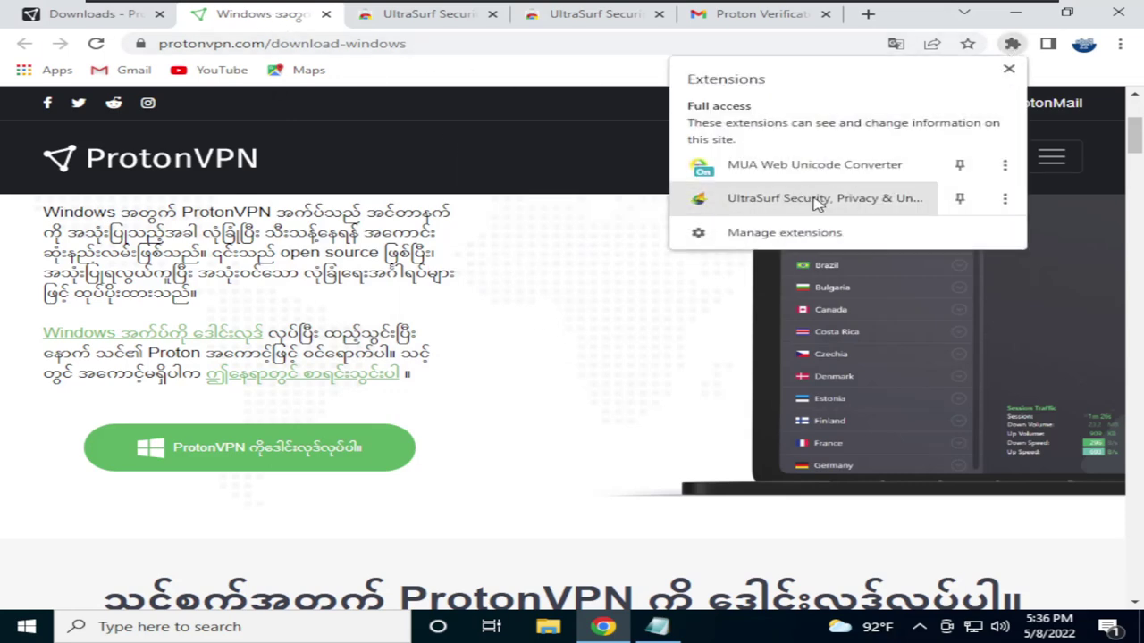
click(844, 198)
click(929, 309)
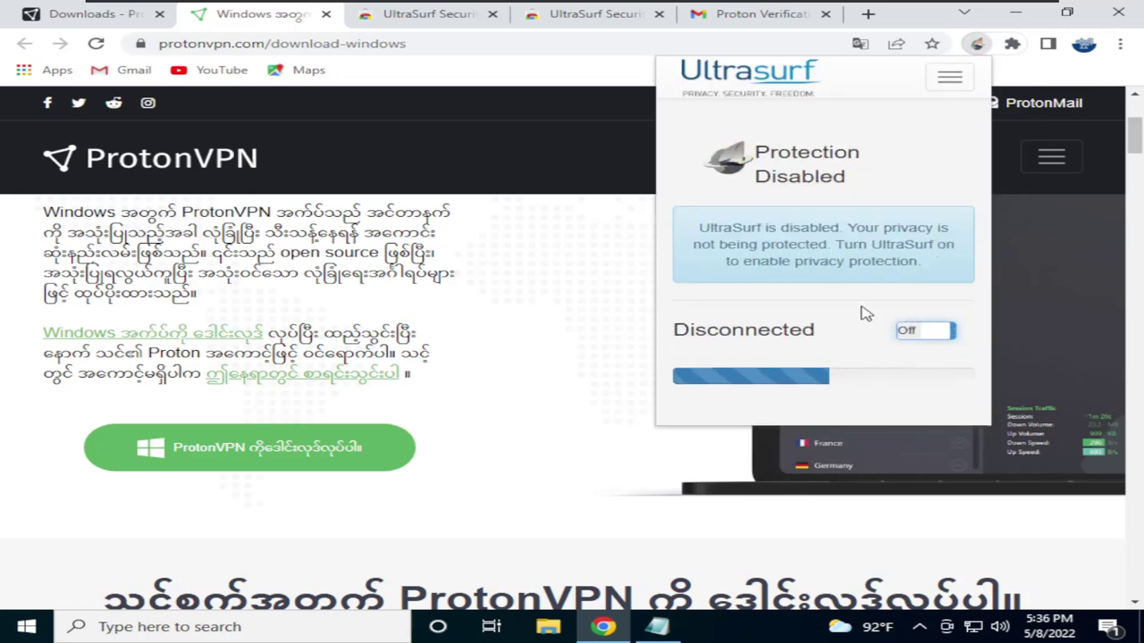
click(498, 315)
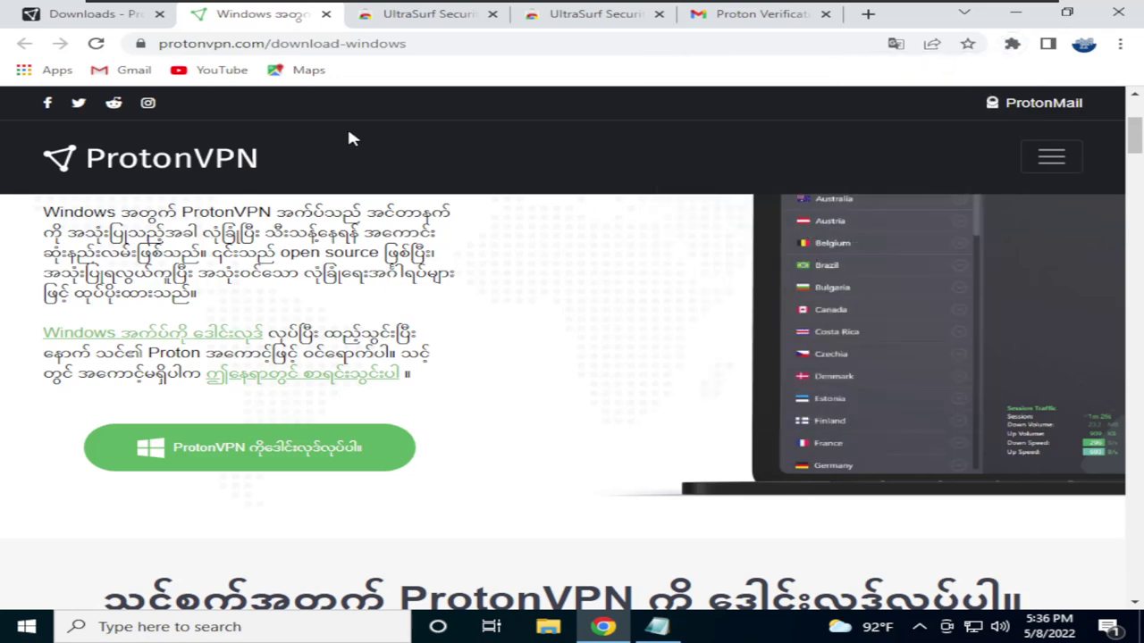
Reload the download page, close both UltraSurf tabs and the Proton Verification tab, and bring up the ProtonVPN login
click(96, 43)
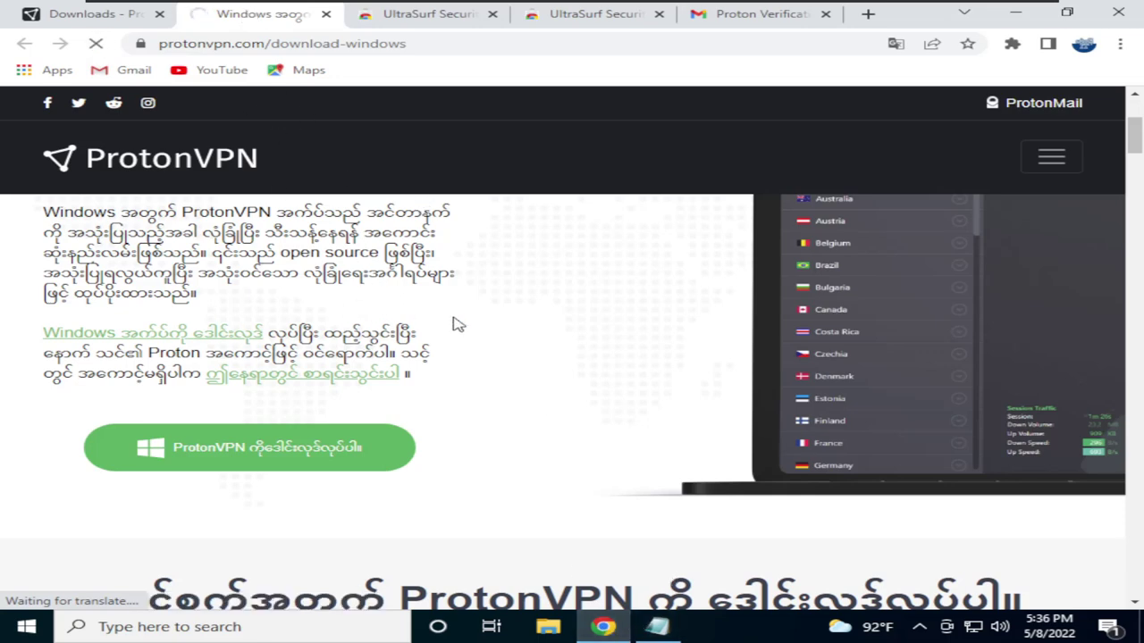
click(492, 14)
click(492, 14)
click(493, 14)
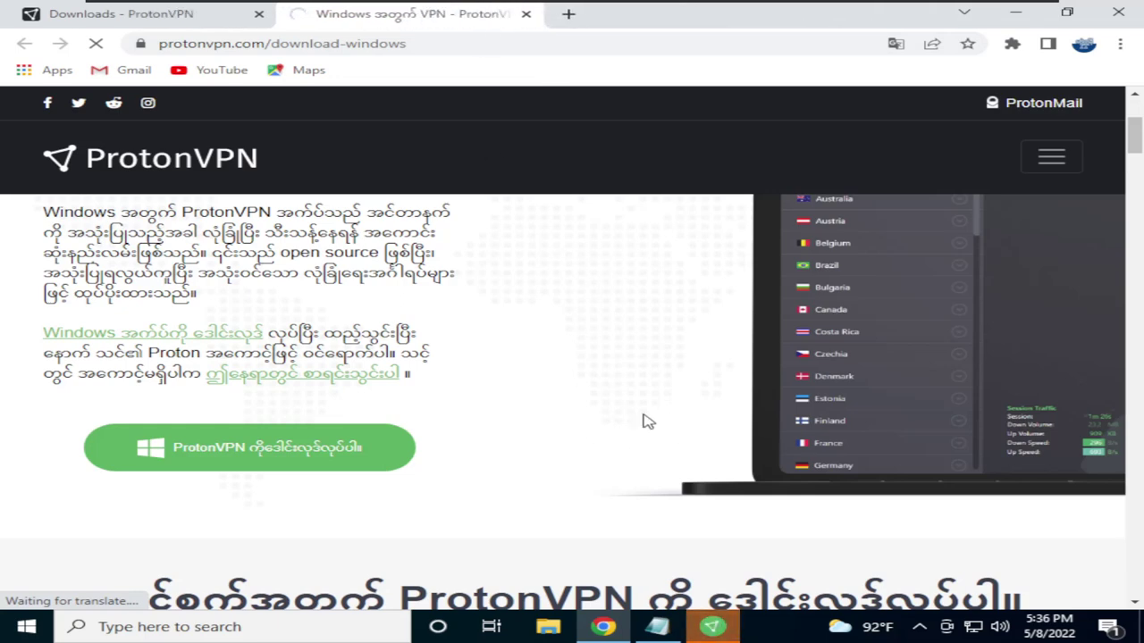
click(711, 627)
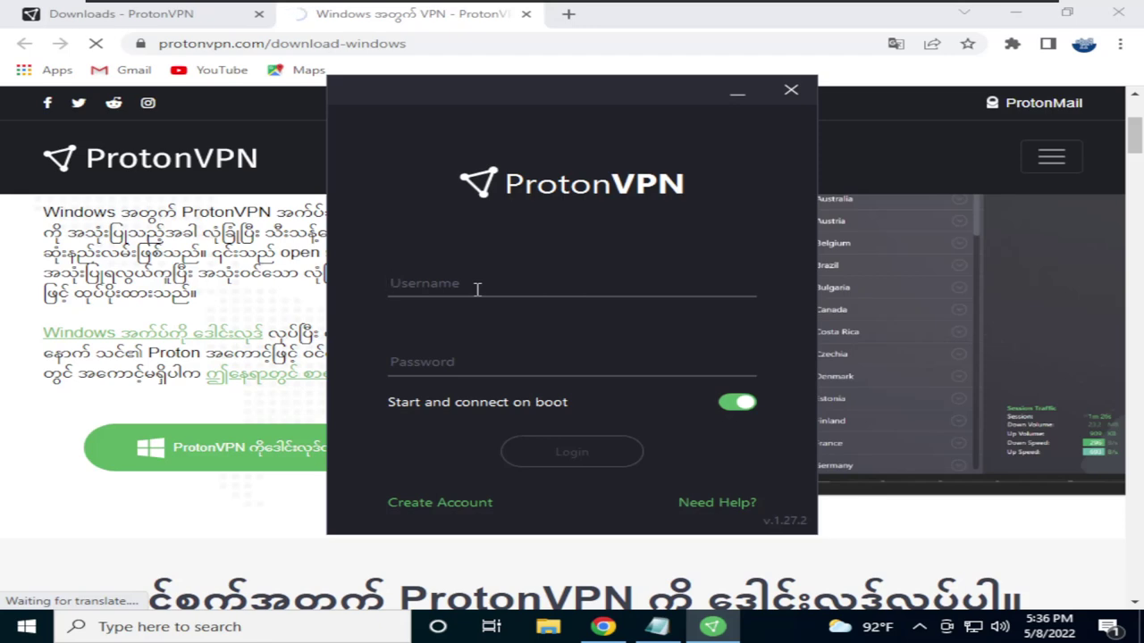
Enter the account username and paste the password from the notes into the login window
click(477, 289)
text(helloitmm)
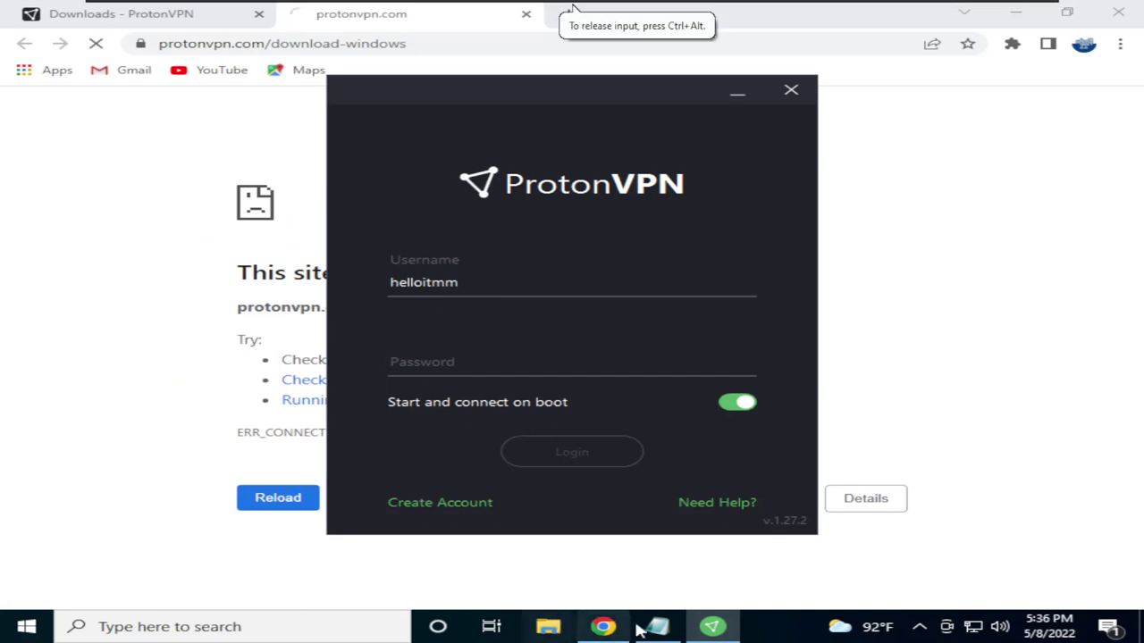
key(alt+Tab)
key(ctrl+a)
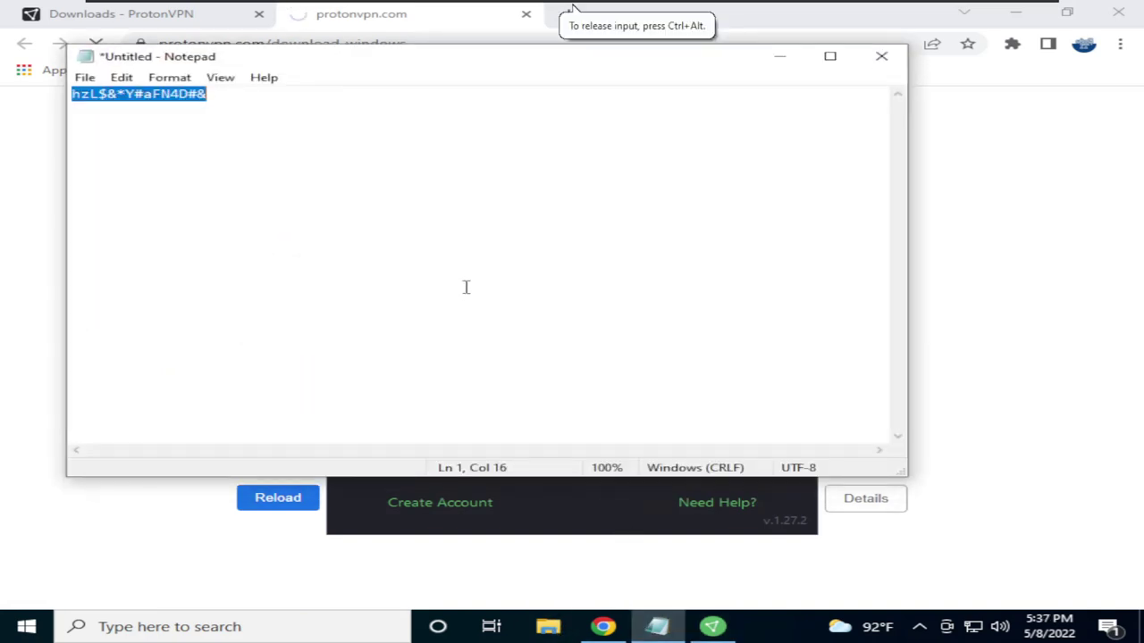
click(1014, 396)
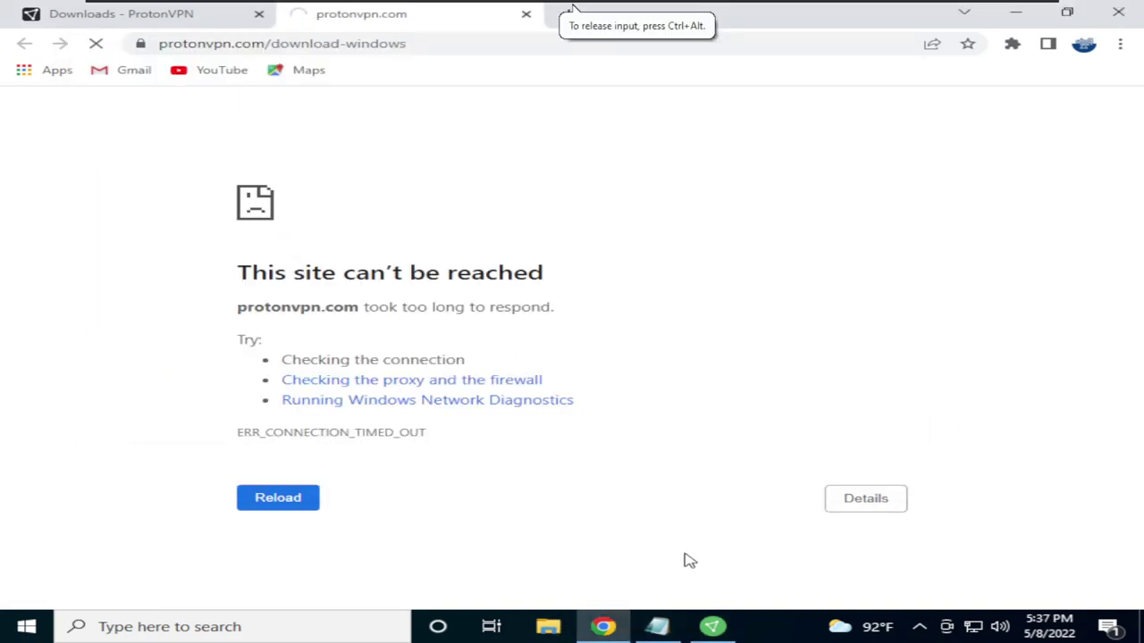
click(713, 627)
click(543, 362)
key(ctrl+v)
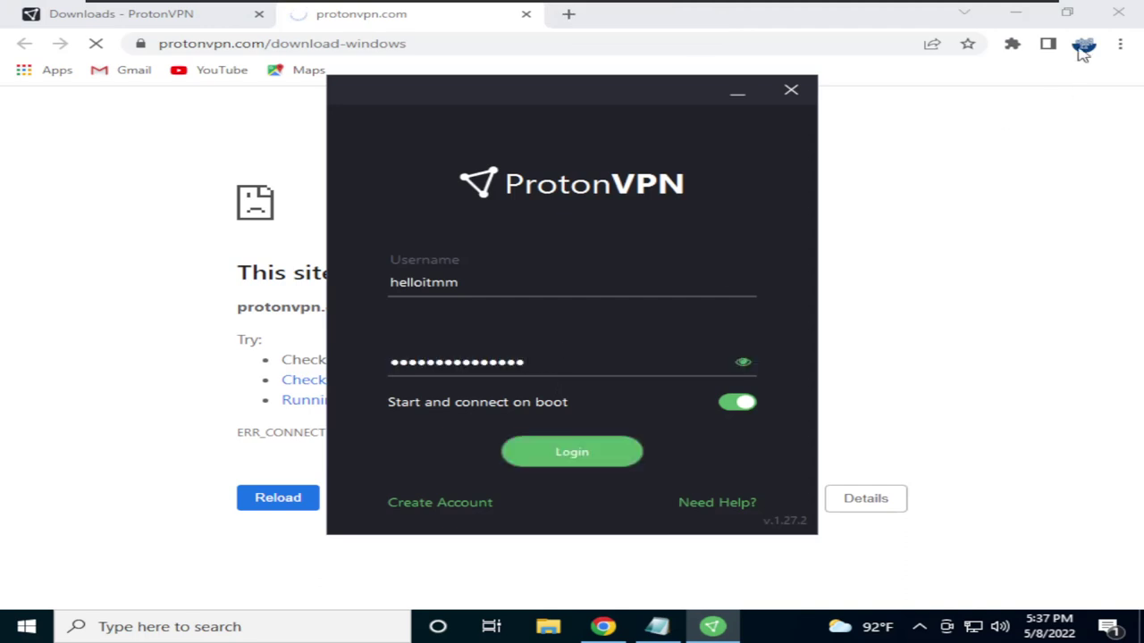
click(1016, 12)
click(801, 66)
click(786, 64)
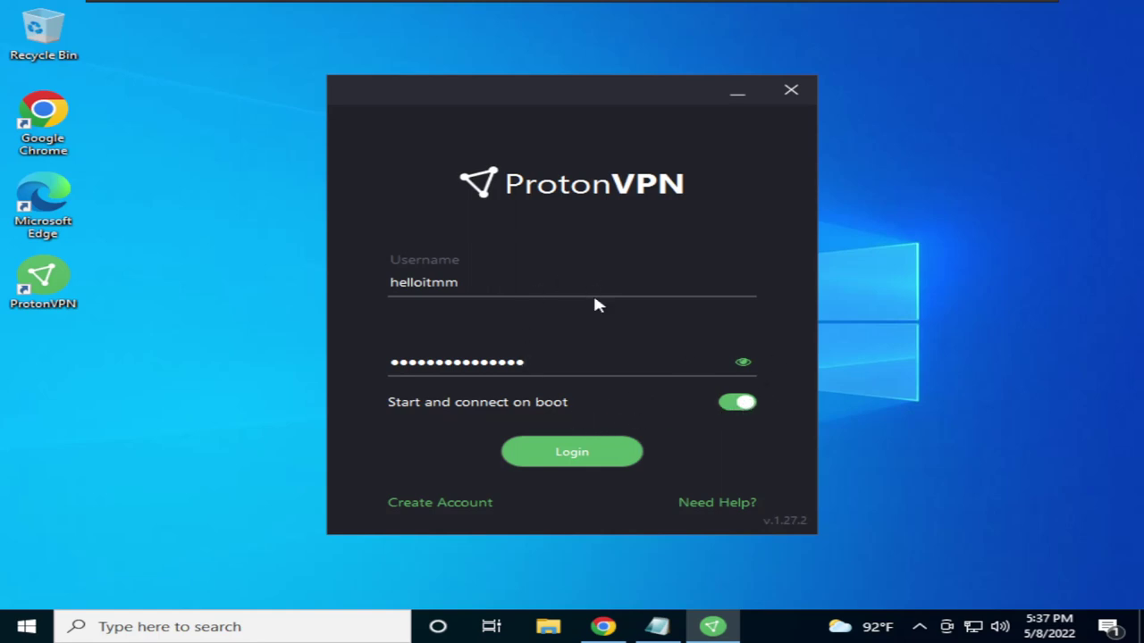
Leave start-and-connect on boot turned off and sign in to the account
click(726, 407)
click(747, 404)
click(720, 407)
click(568, 454)
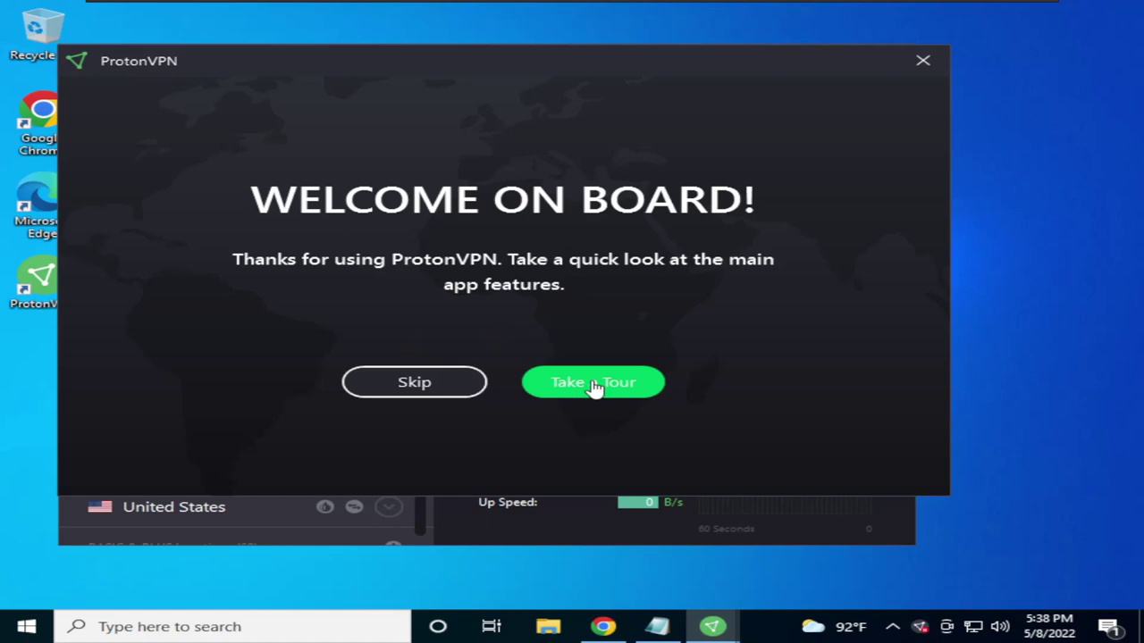
Start the Take a Tour walkthrough and maximize the ProtonVPN window
drag(548, 69, 590, 65)
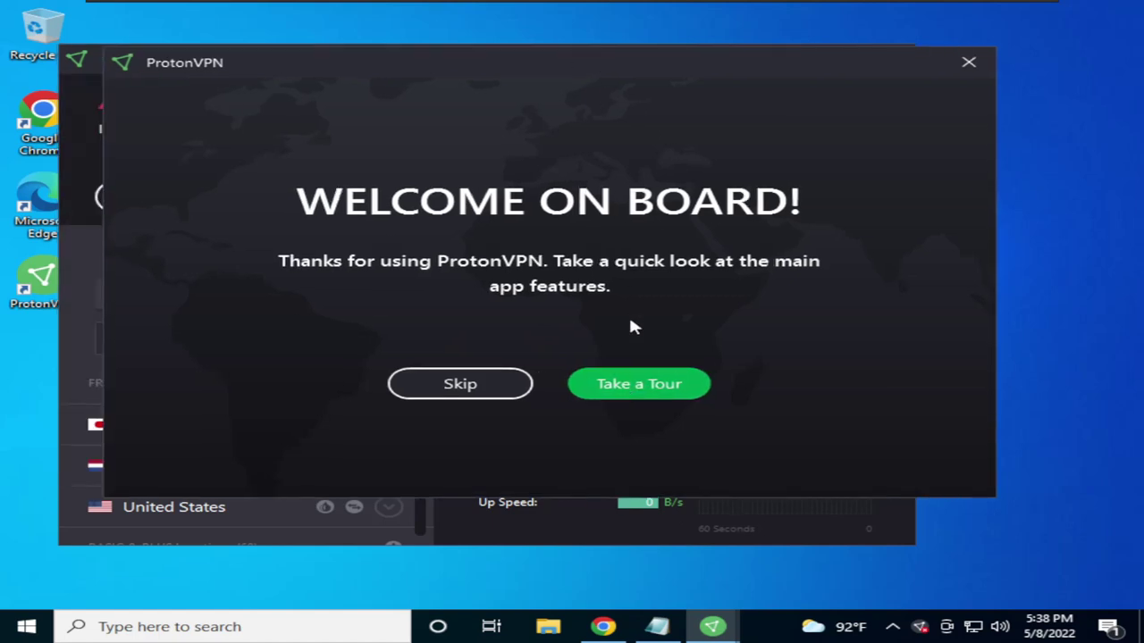
click(633, 387)
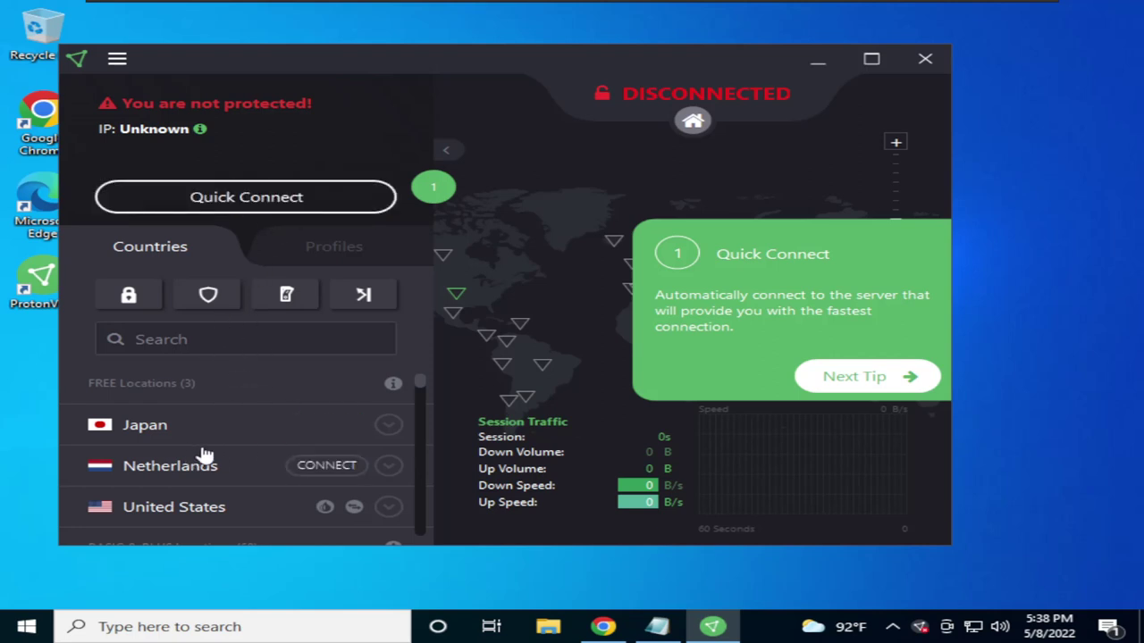
scroll(259, 420, down, 1)
scroll(263, 431, up, 1)
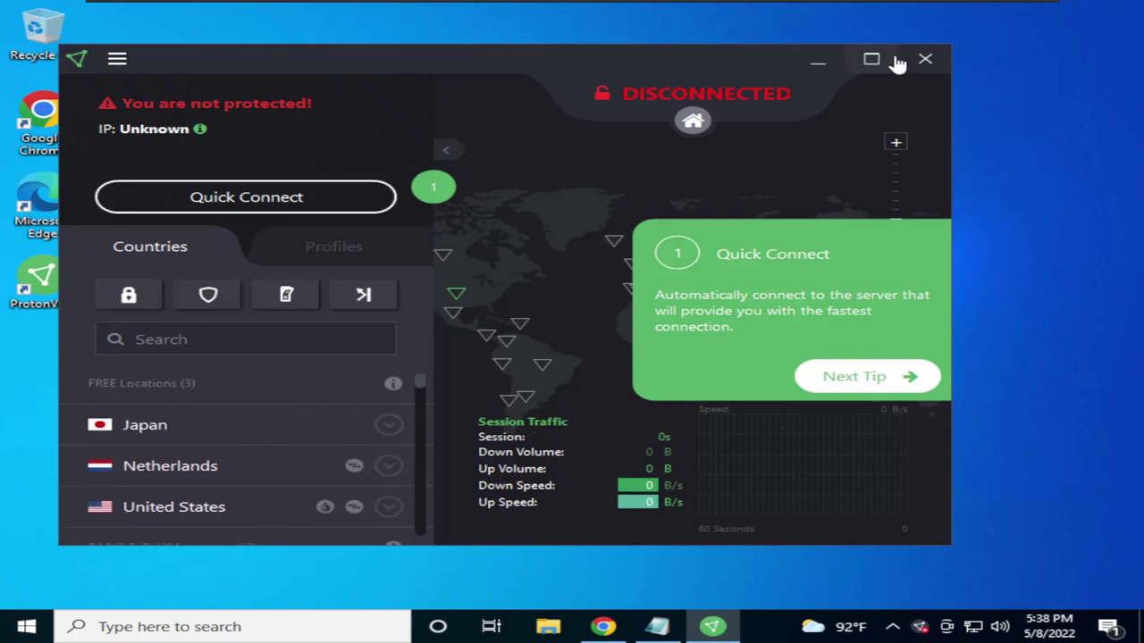
click(896, 59)
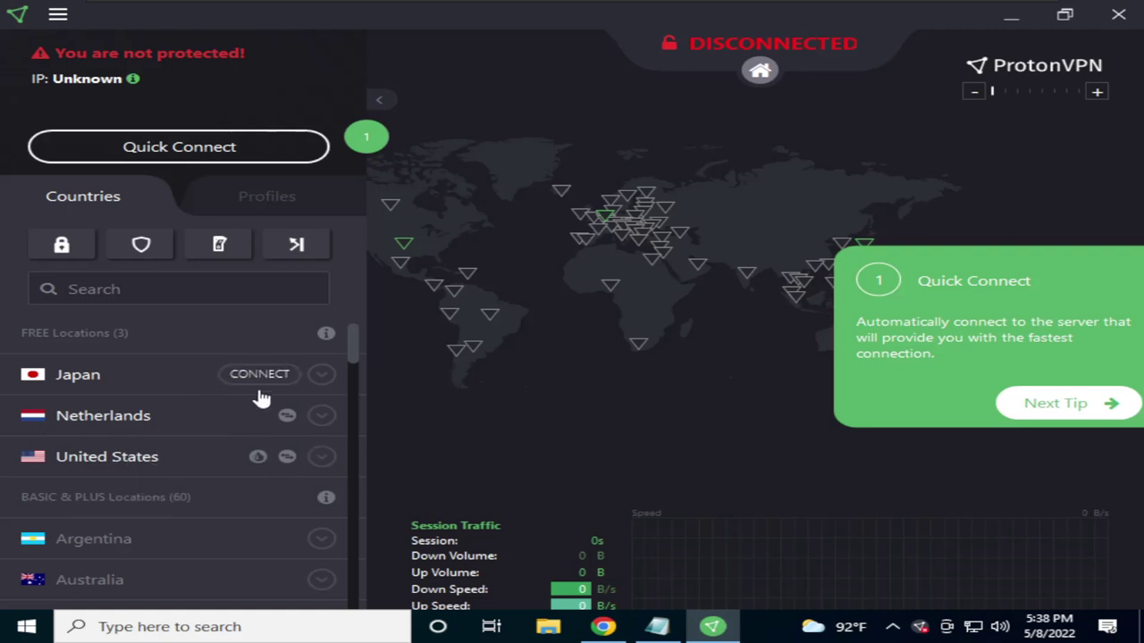
click(322, 374)
scroll(226, 340, down, 3)
scroll(152, 407, down, 2)
scroll(152, 449, up, 4)
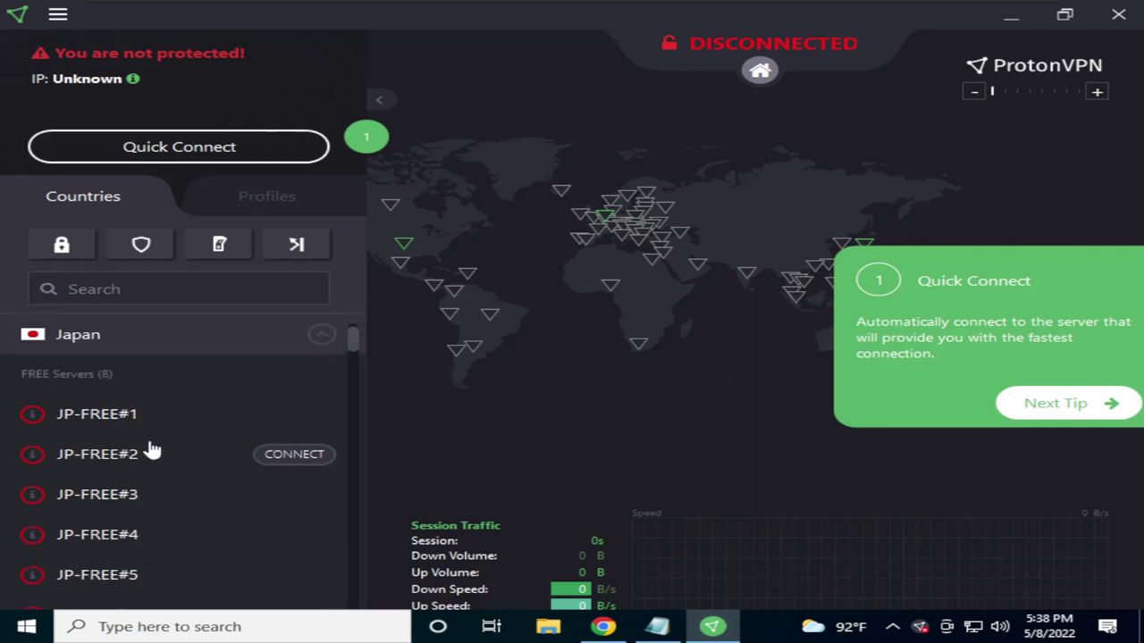
scroll(152, 452, up, 1)
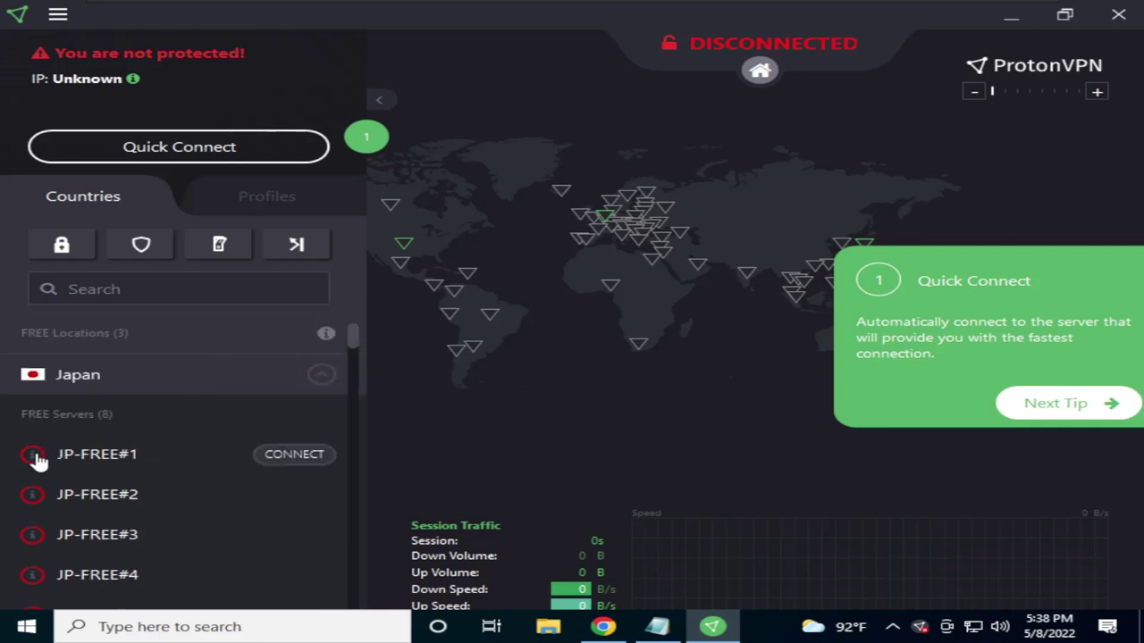
mouse_move(36, 458)
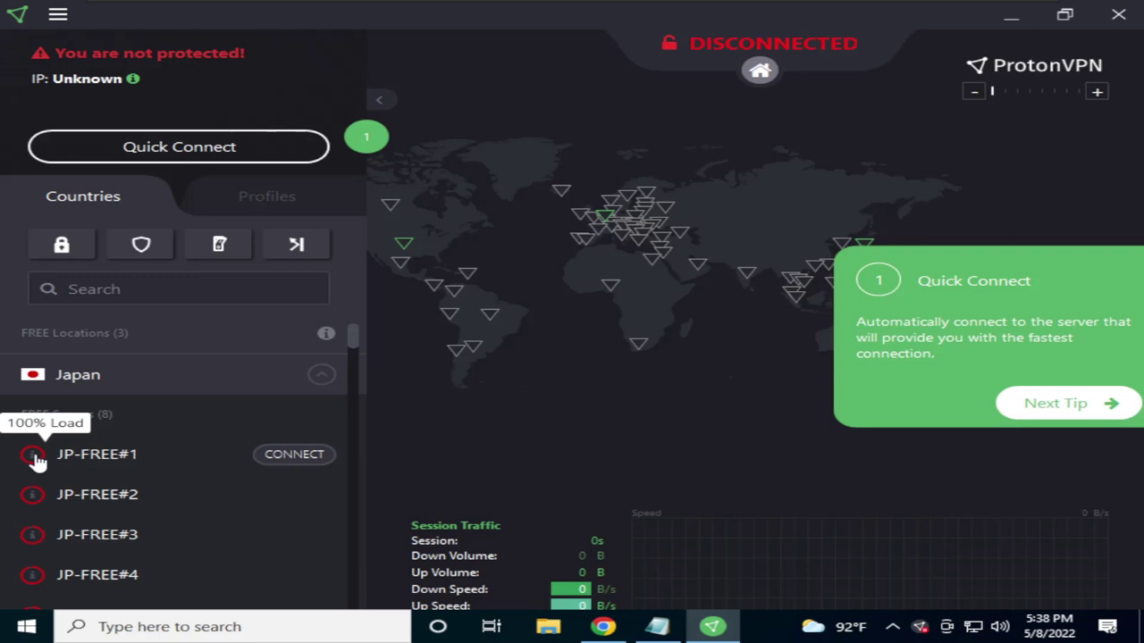
click(320, 378)
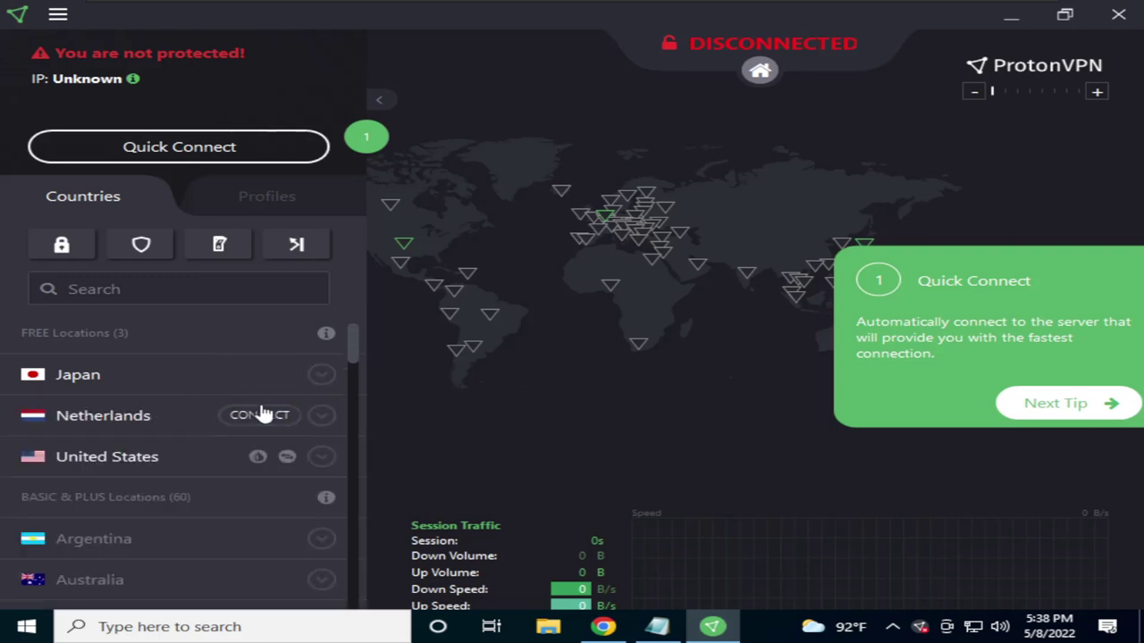
click(319, 417)
scroll(247, 388, down, 6)
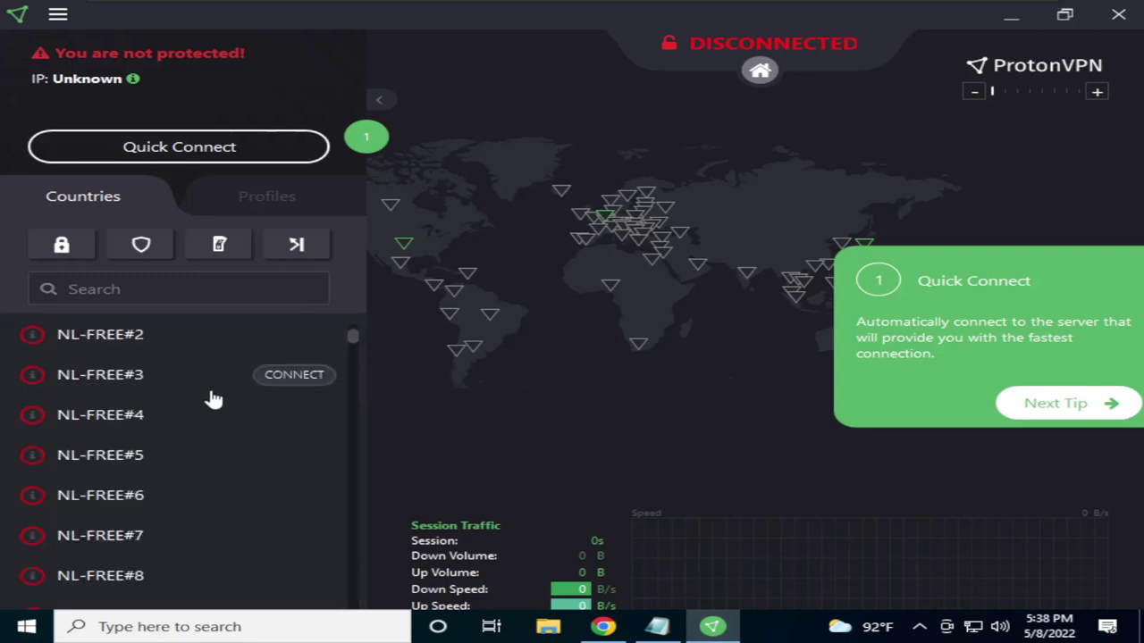
scroll(194, 411, down, 6)
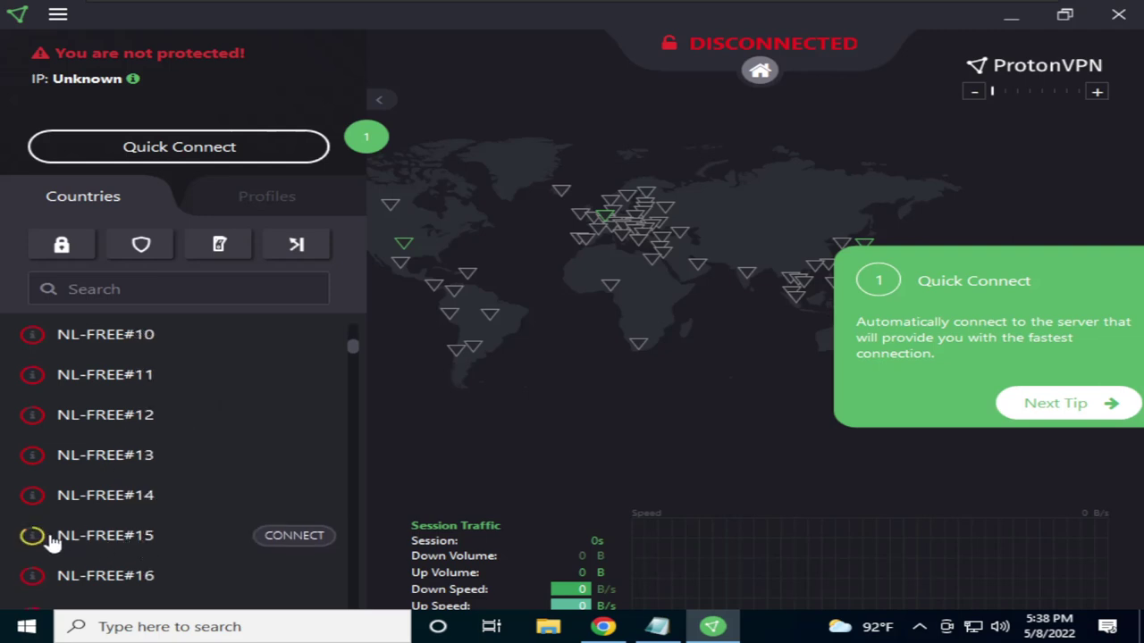
mouse_move(33, 539)
scroll(33, 540, down, 2)
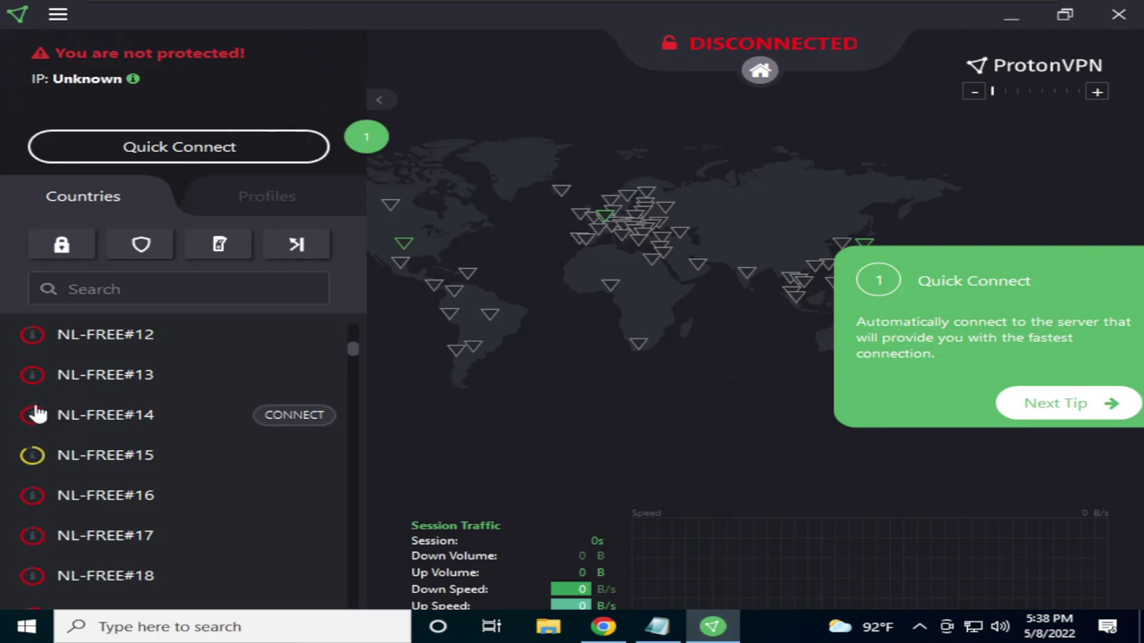
scroll(125, 452, down, 4)
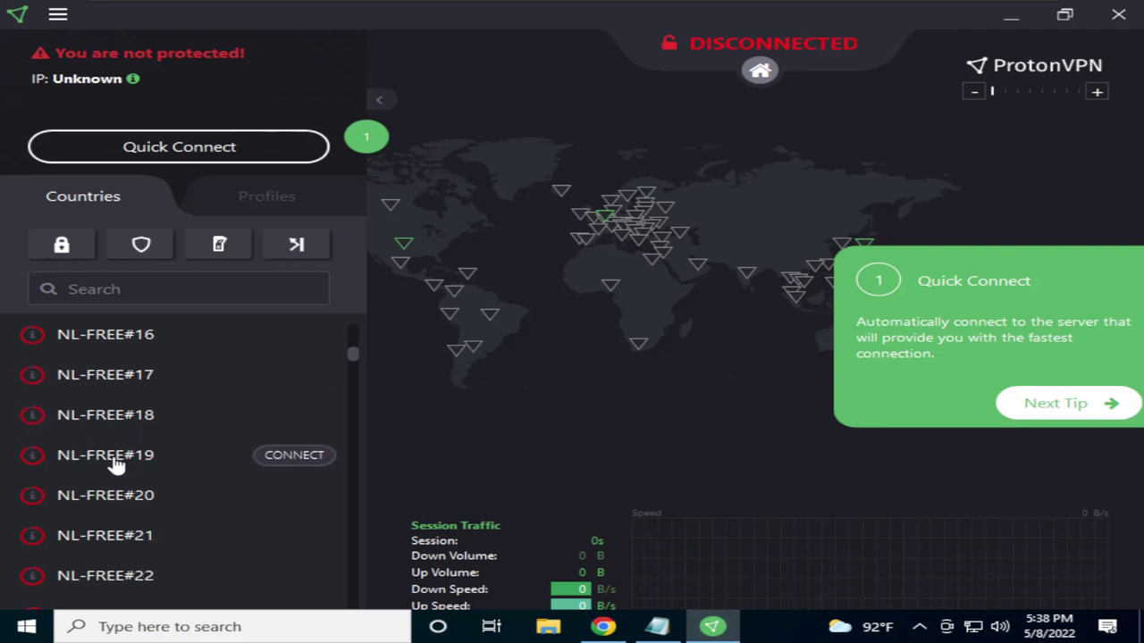
scroll(112, 457, down, 2)
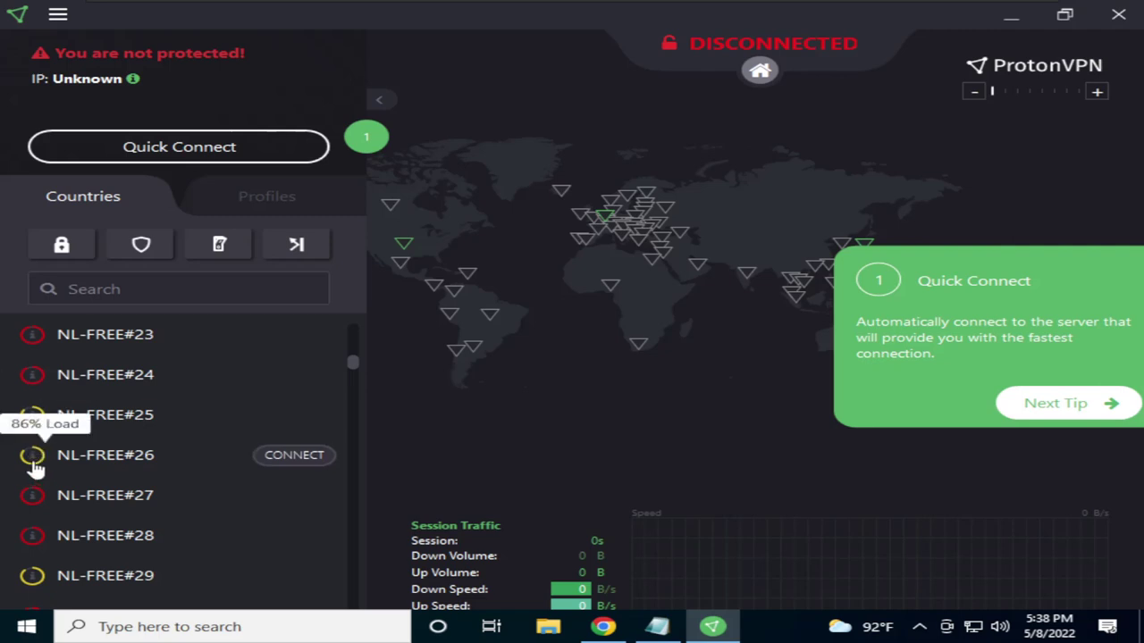
scroll(40, 465, down, 1)
mouse_move(34, 505)
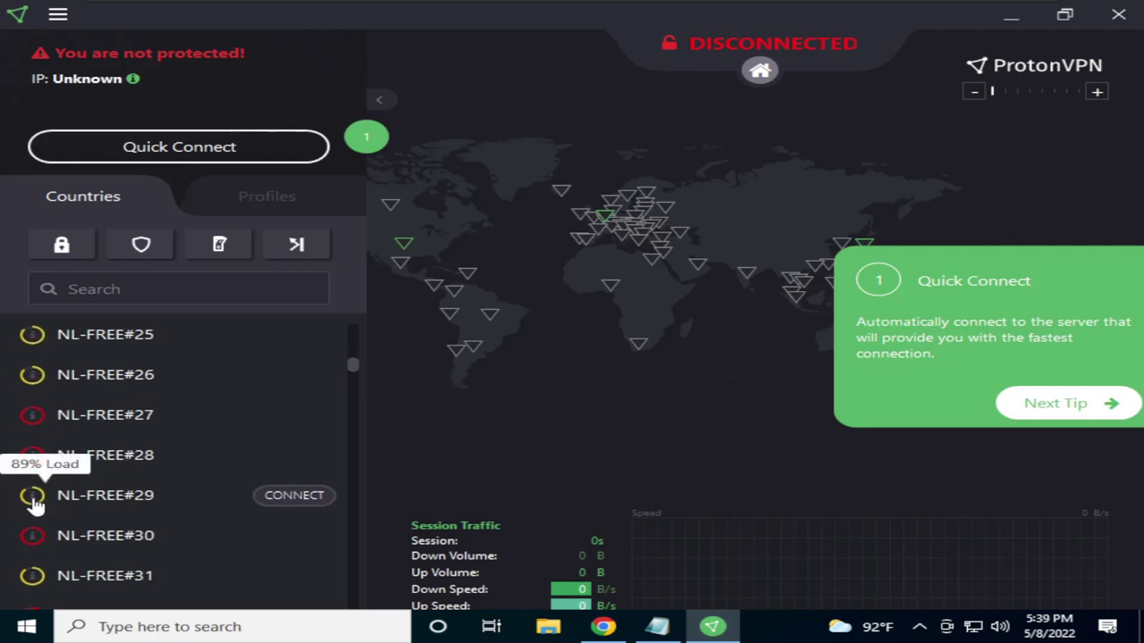
scroll(58, 501, down, 1)
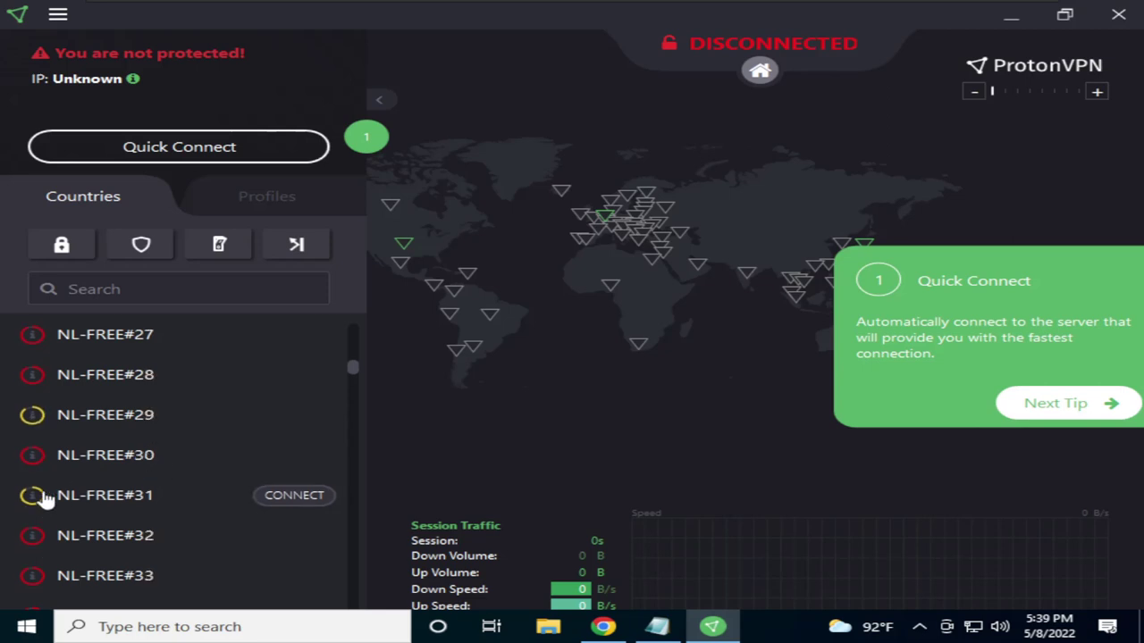
scroll(268, 401, up, 8)
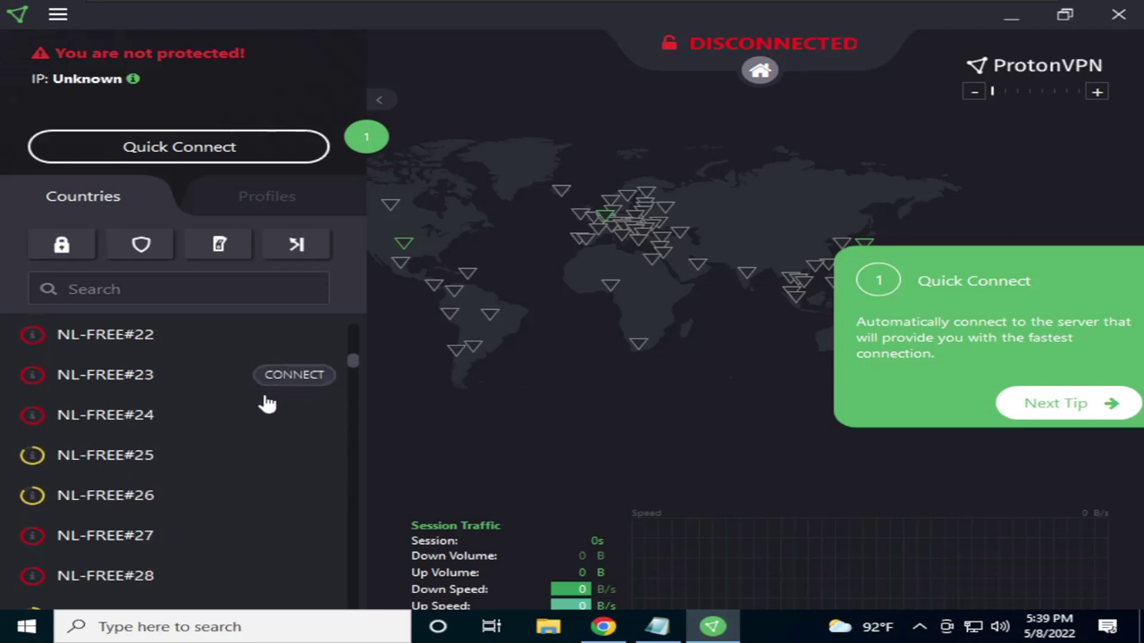
scroll(266, 403, up, 7)
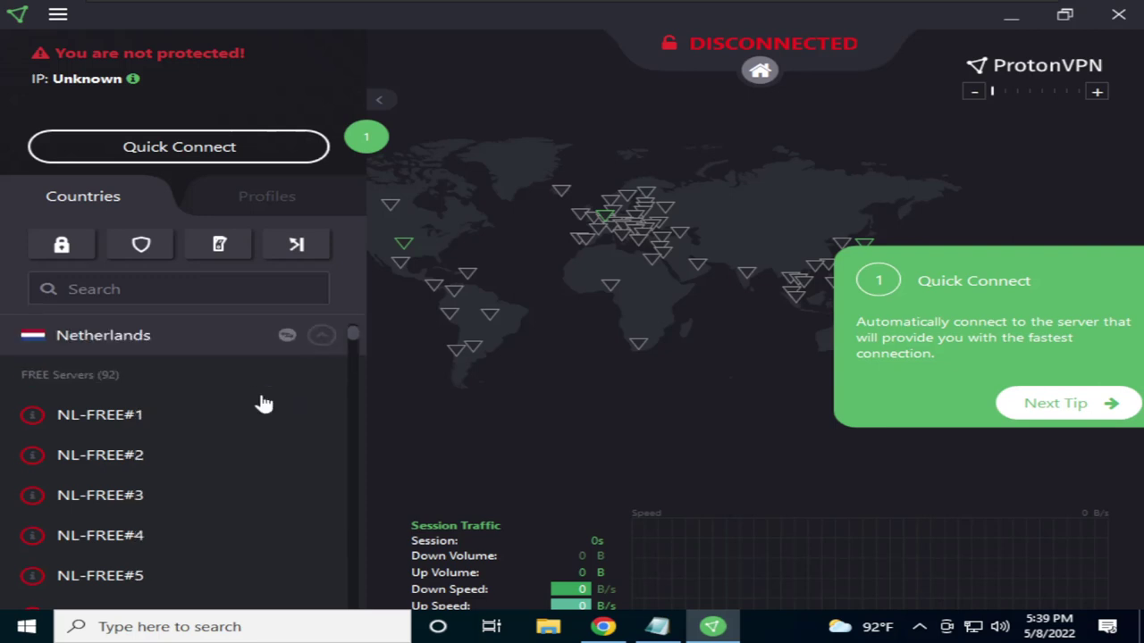
click(297, 427)
scroll(201, 398, down, 1)
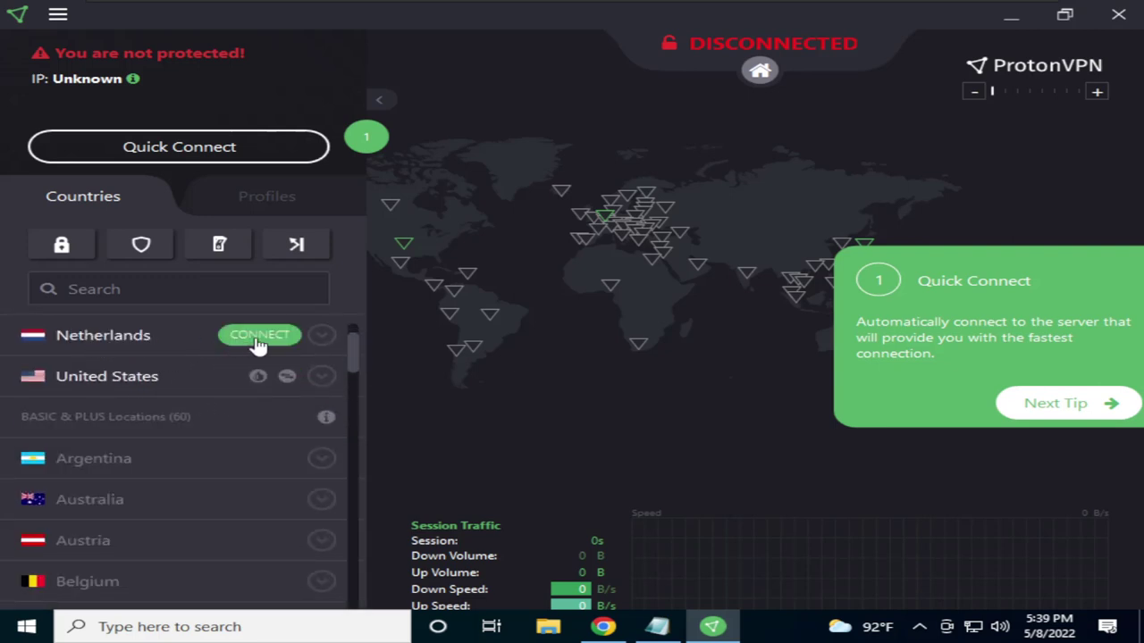
scroll(139, 366, up, 1)
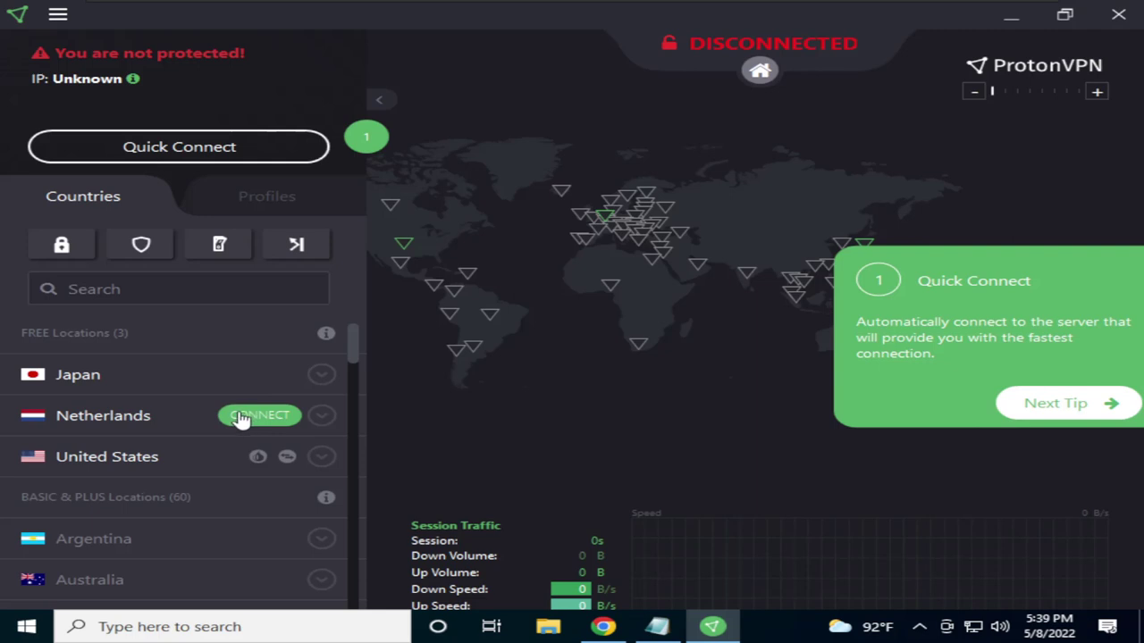
click(321, 457)
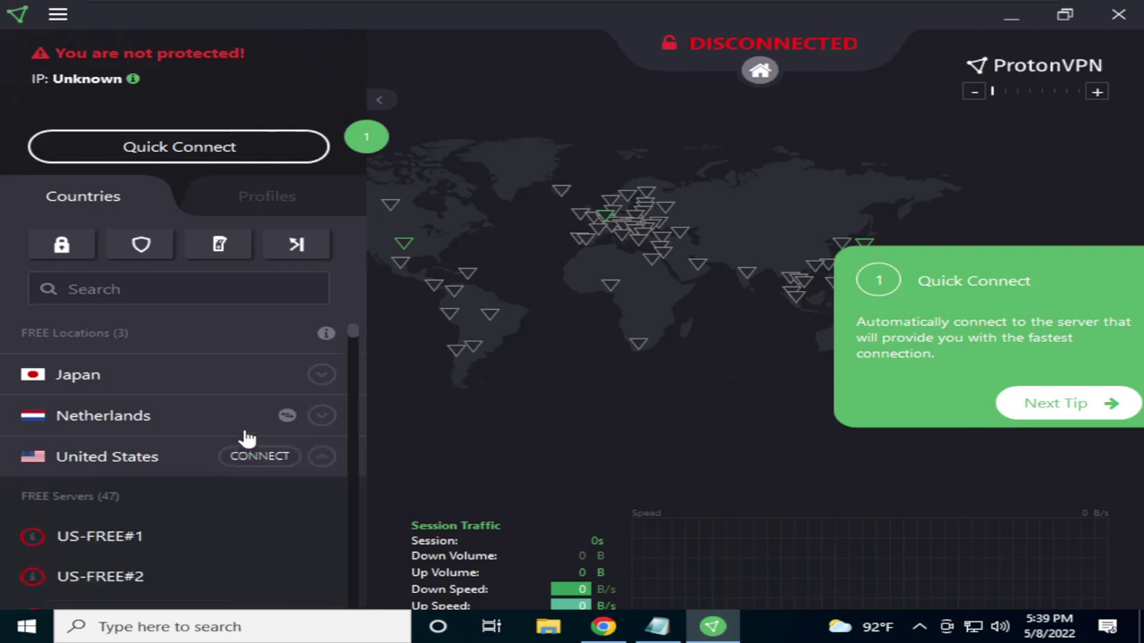
scroll(249, 411, down, 1)
scroll(192, 464, down, 4)
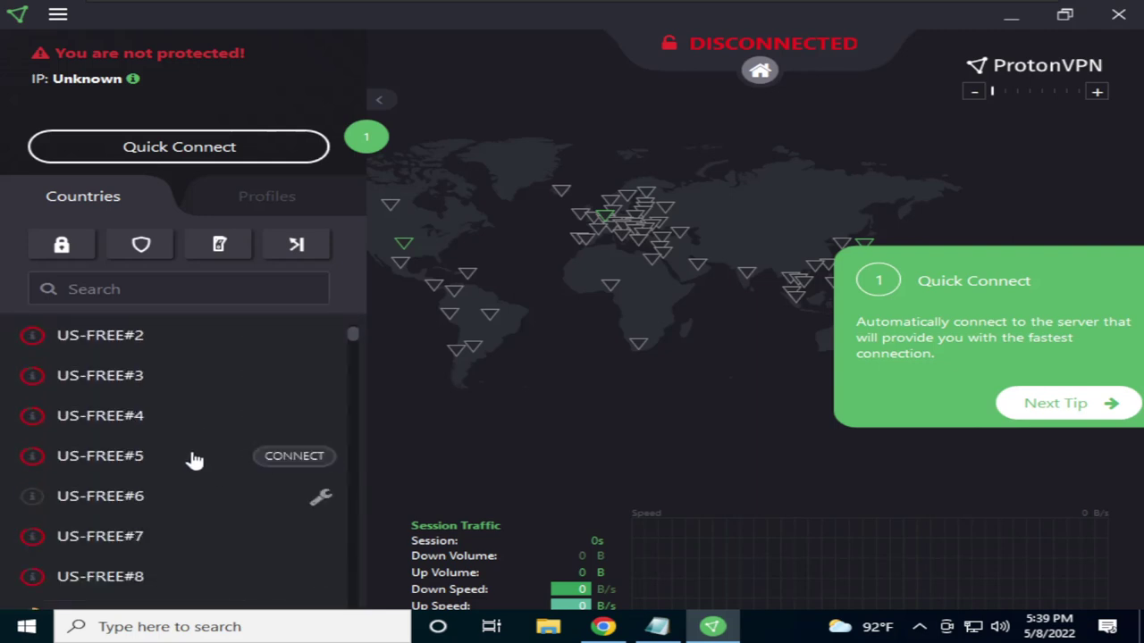
scroll(80, 446, up, 2)
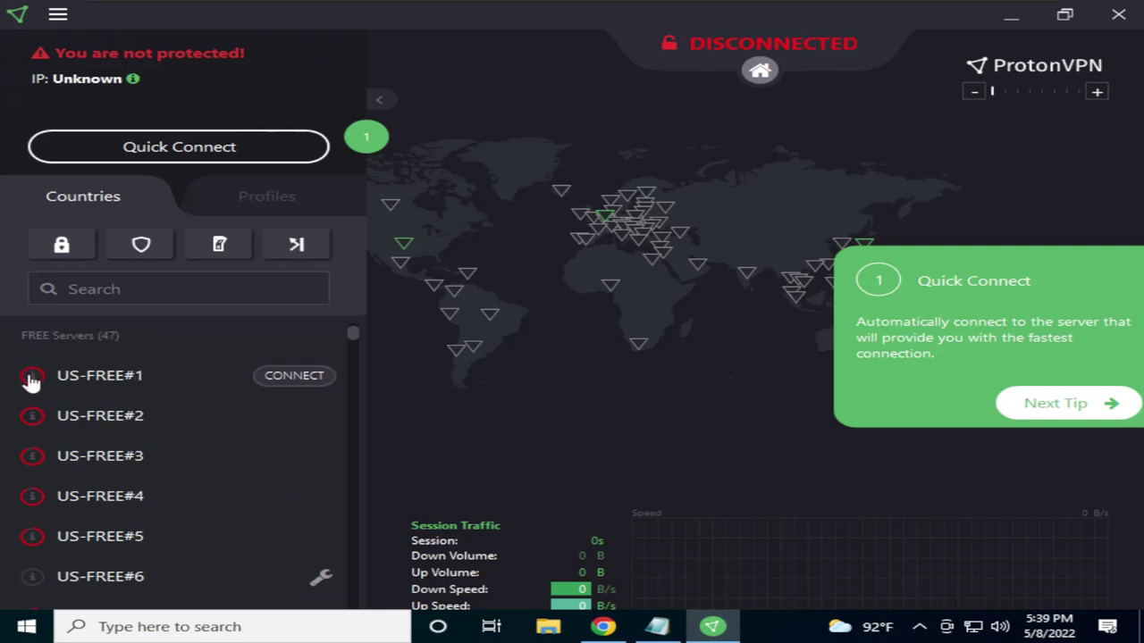
scroll(30, 413, down, 3)
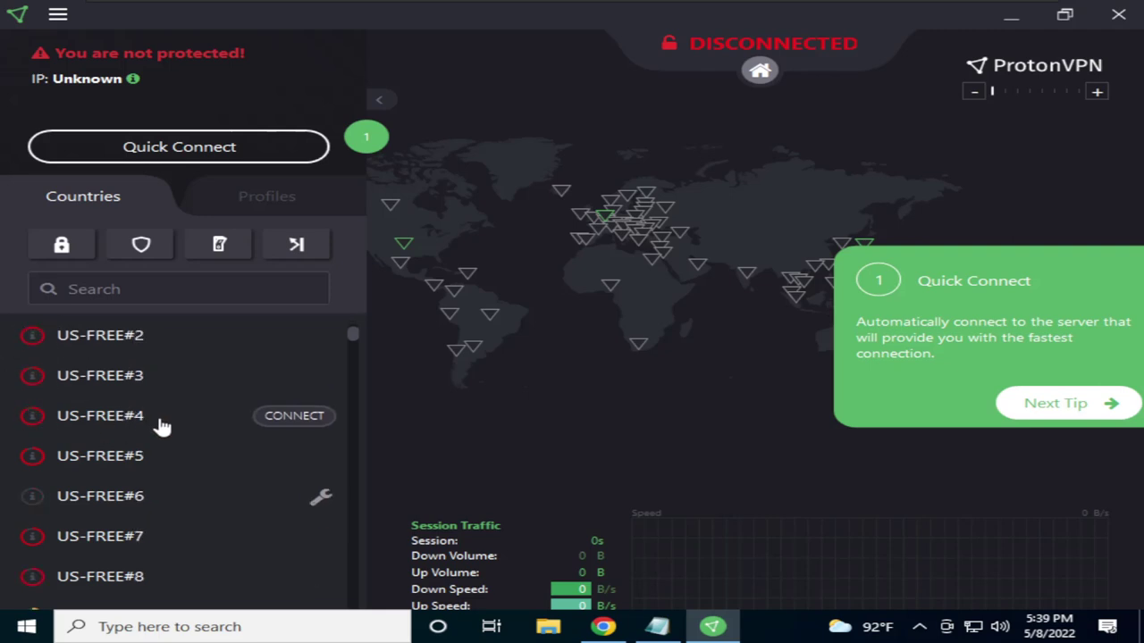
scroll(128, 439, down, 3)
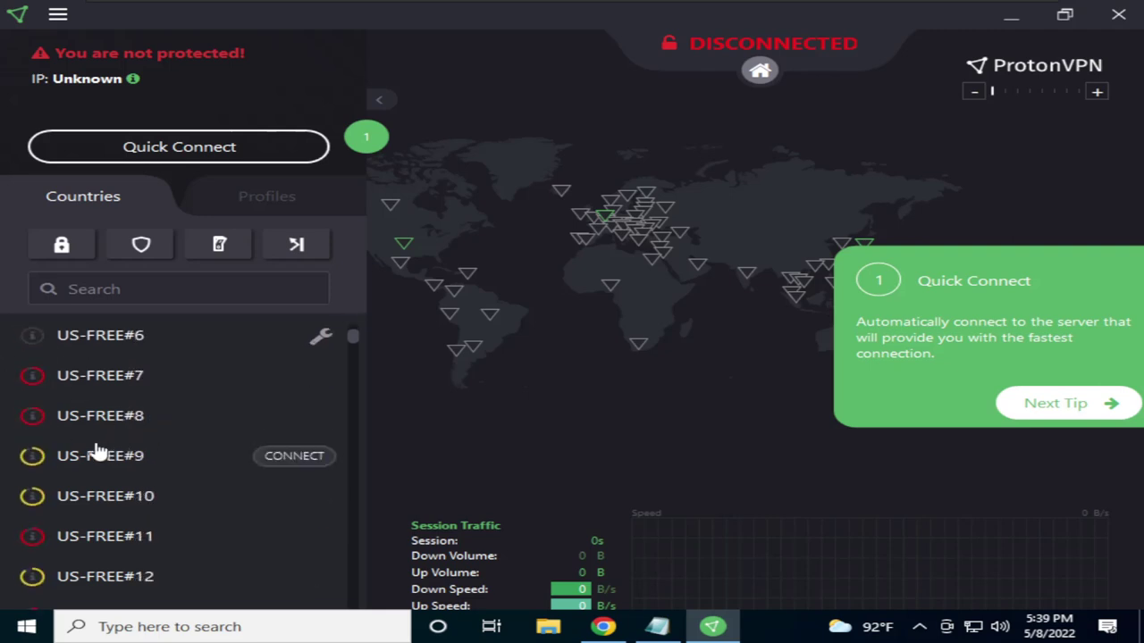
scroll(34, 460, down, 1)
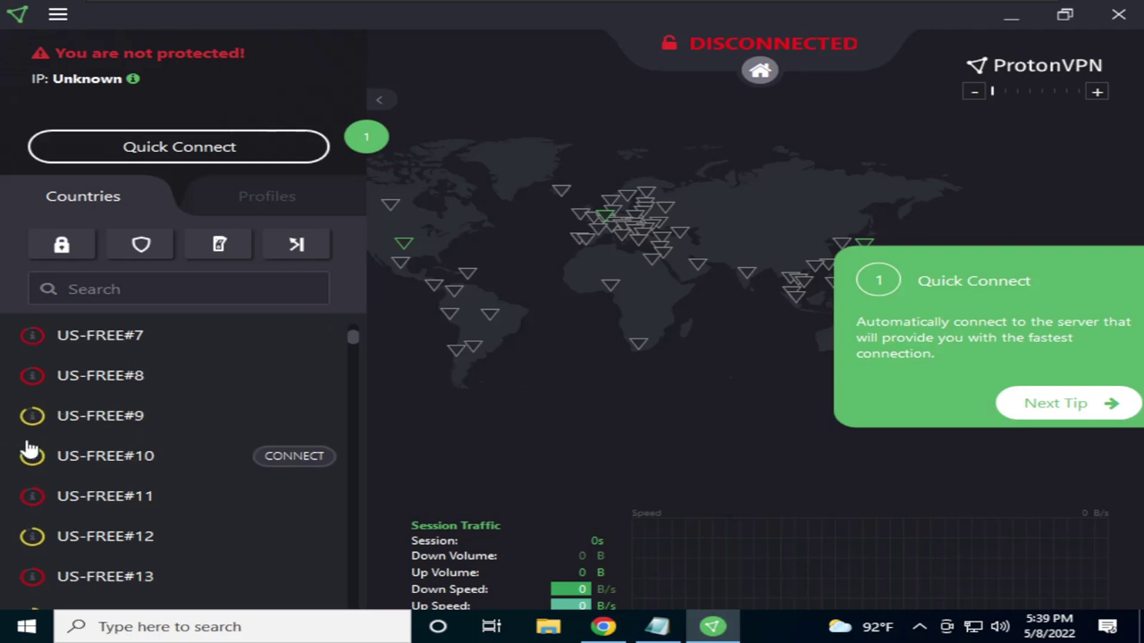
scroll(32, 459, down, 2)
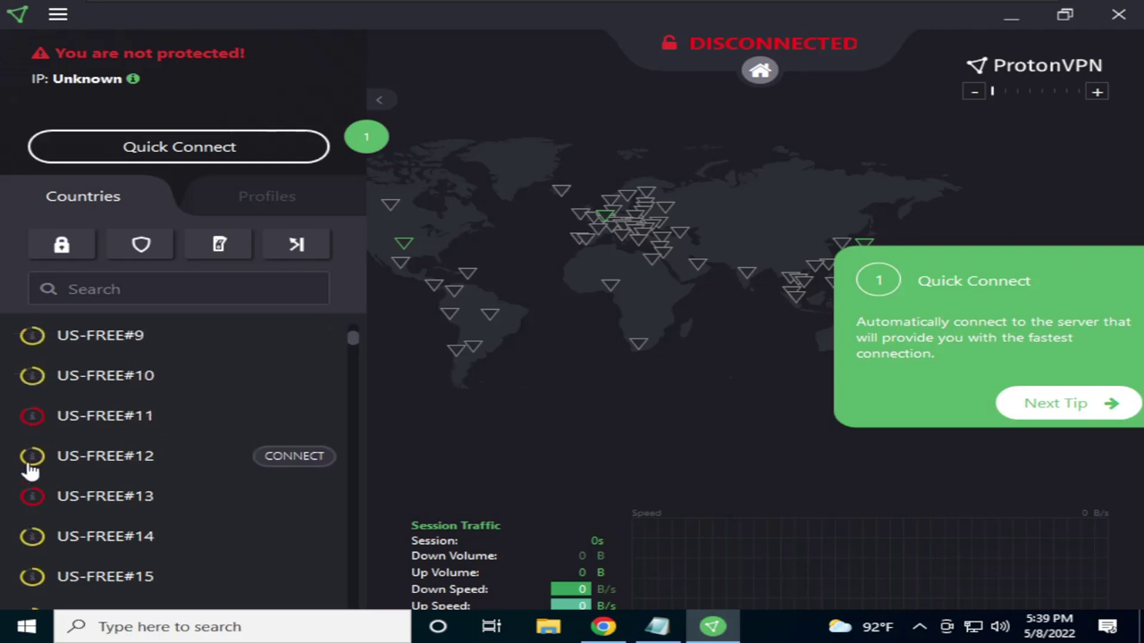
scroll(58, 460, down, 3)
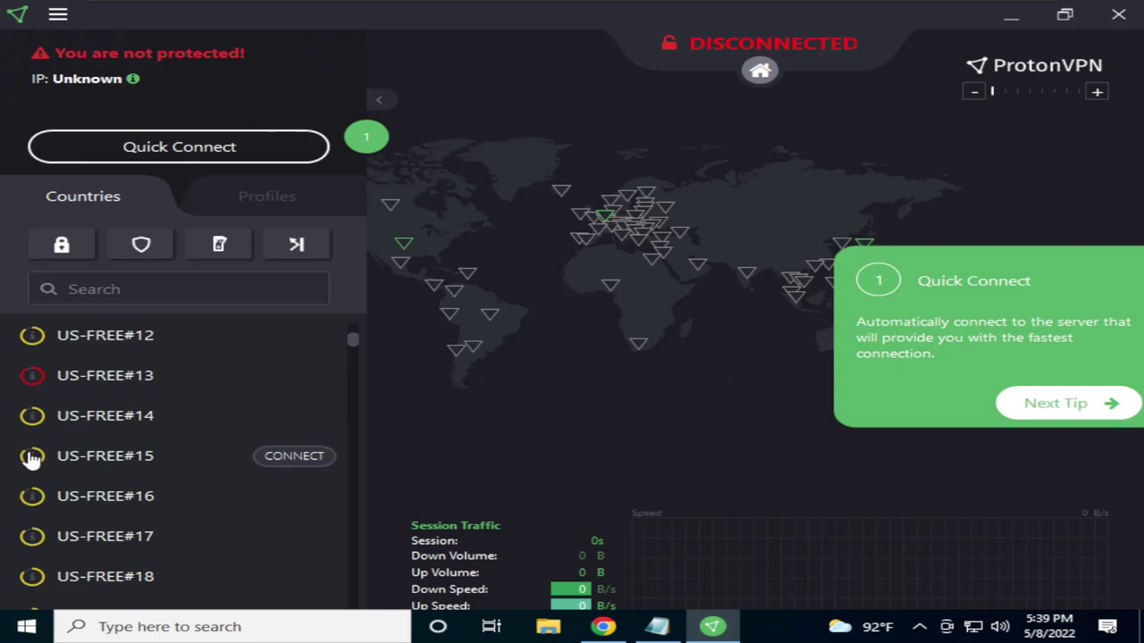
scroll(195, 428, down, 5)
scroll(194, 427, down, 6)
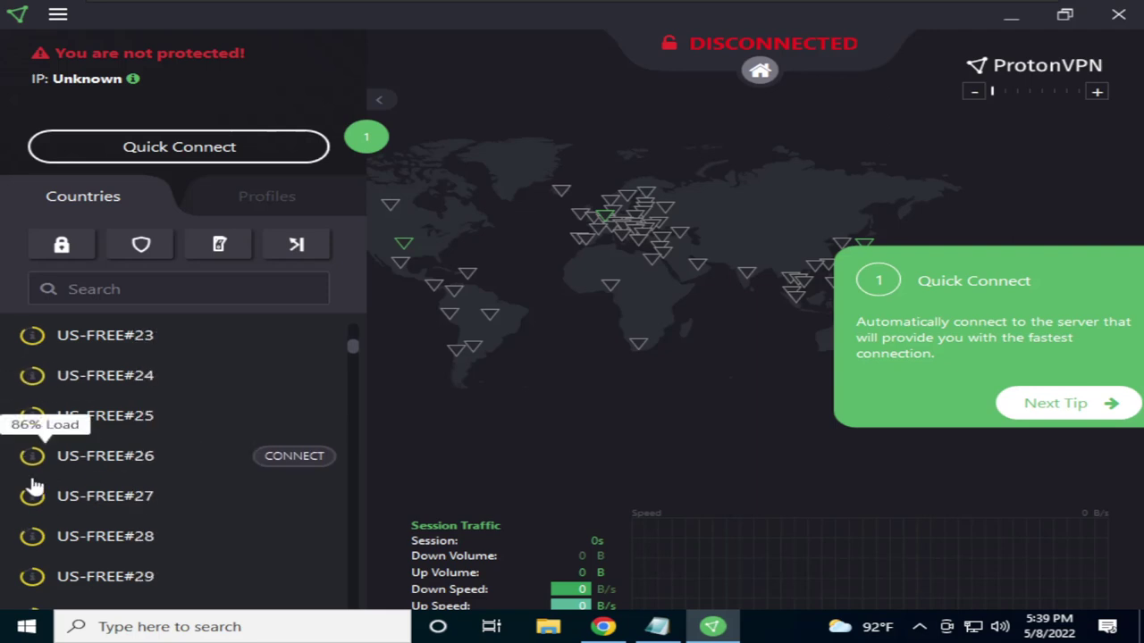
scroll(125, 474, down, 3)
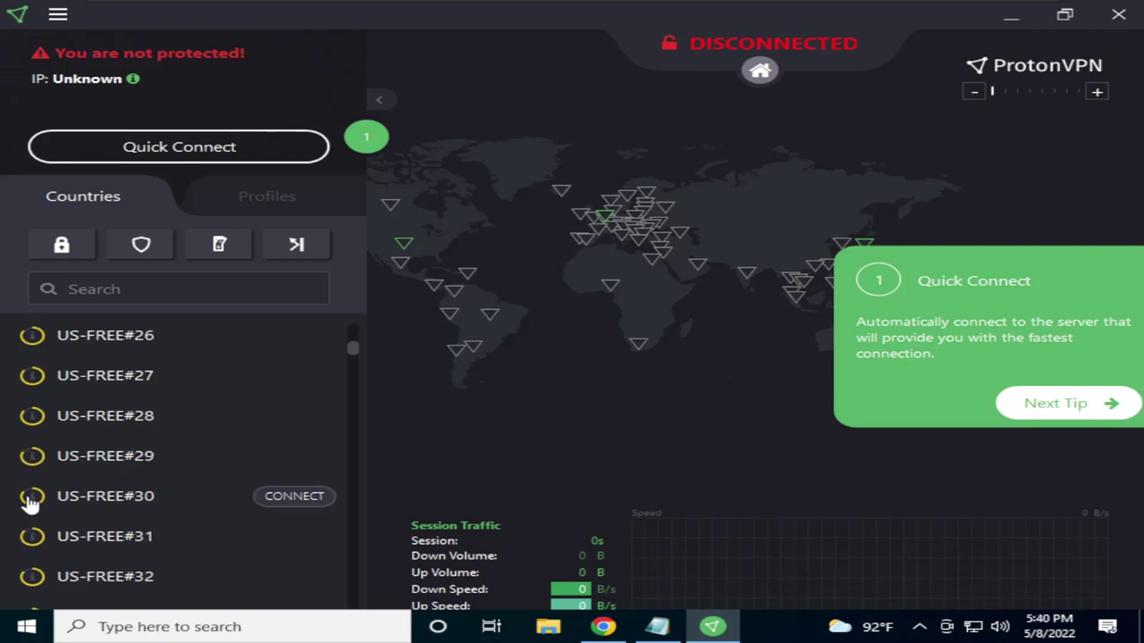
scroll(30, 503, down, 3)
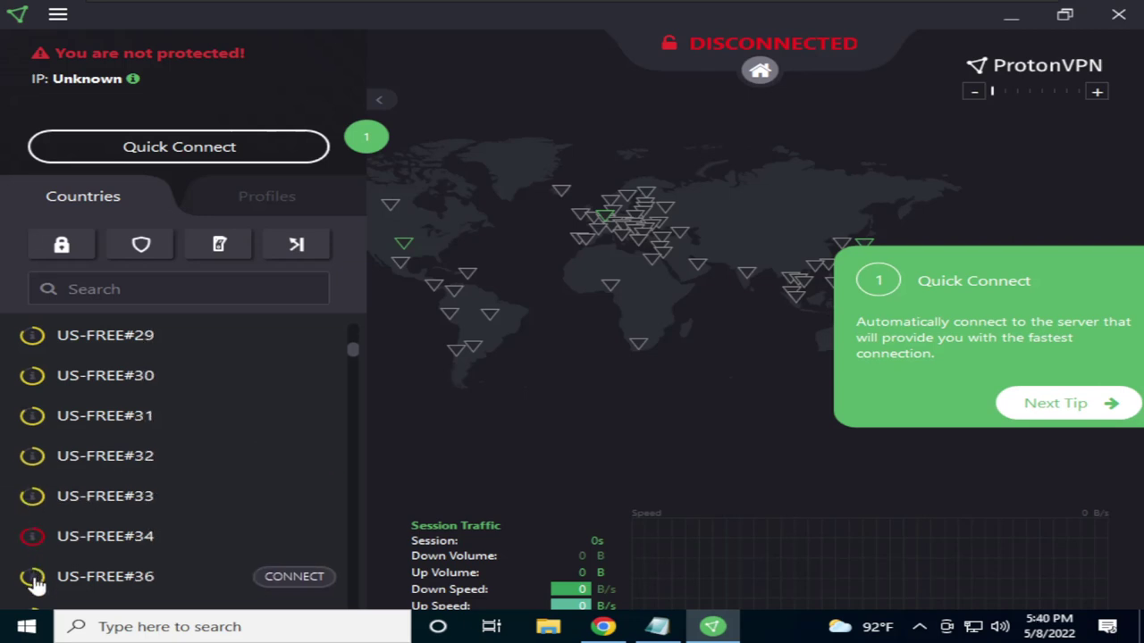
scroll(40, 536, down, 9)
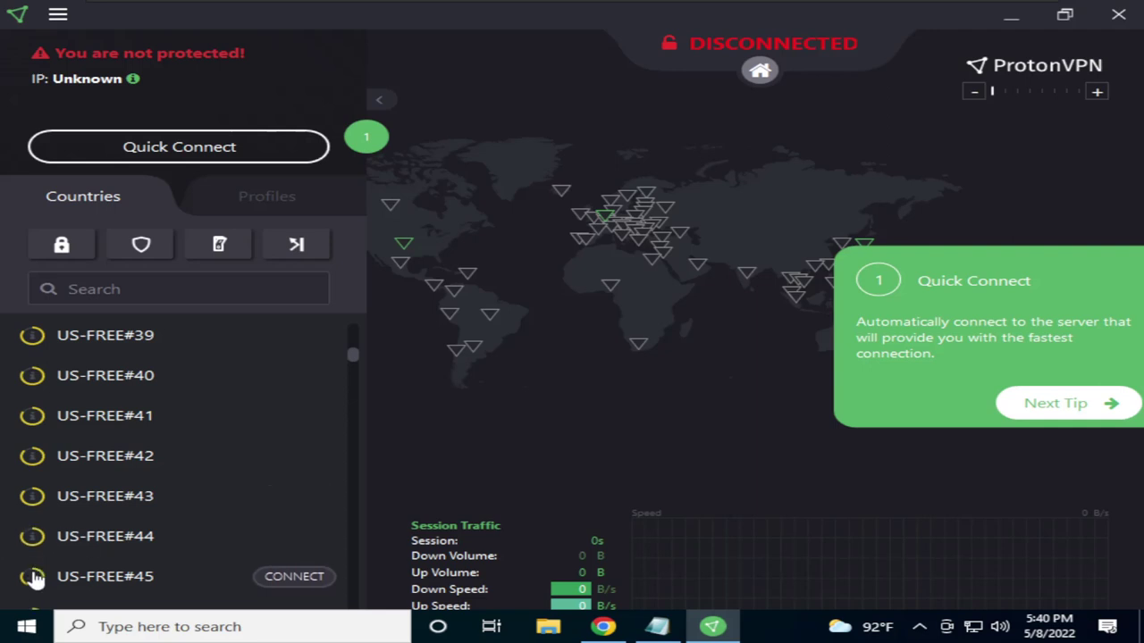
scroll(225, 491, down, 3)
scroll(94, 527, down, 3)
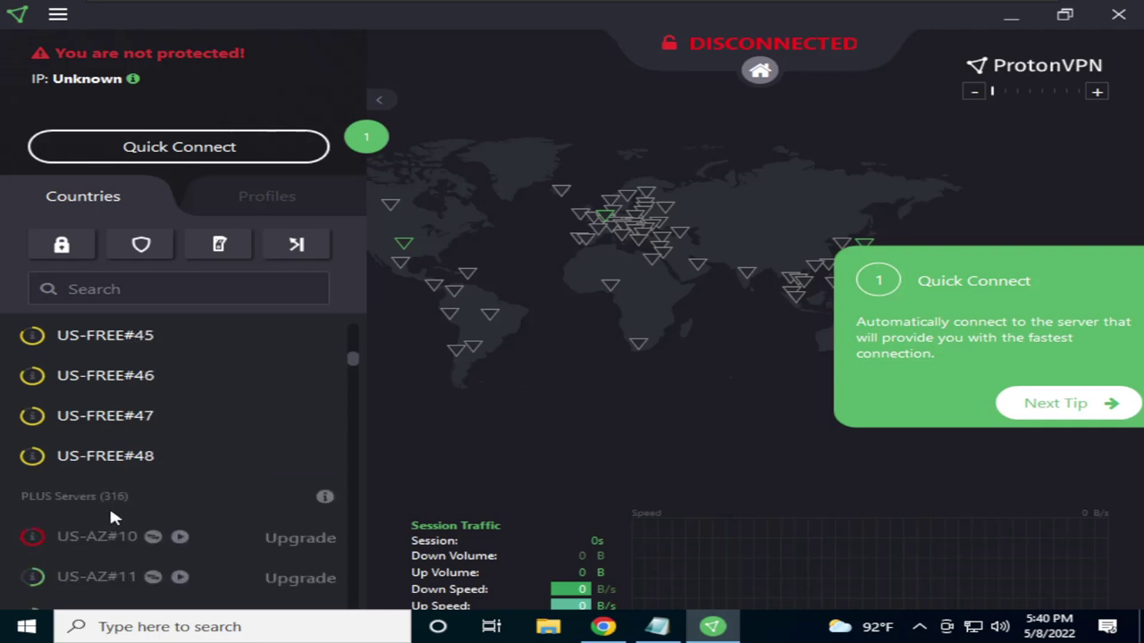
scroll(109, 505, down, 2)
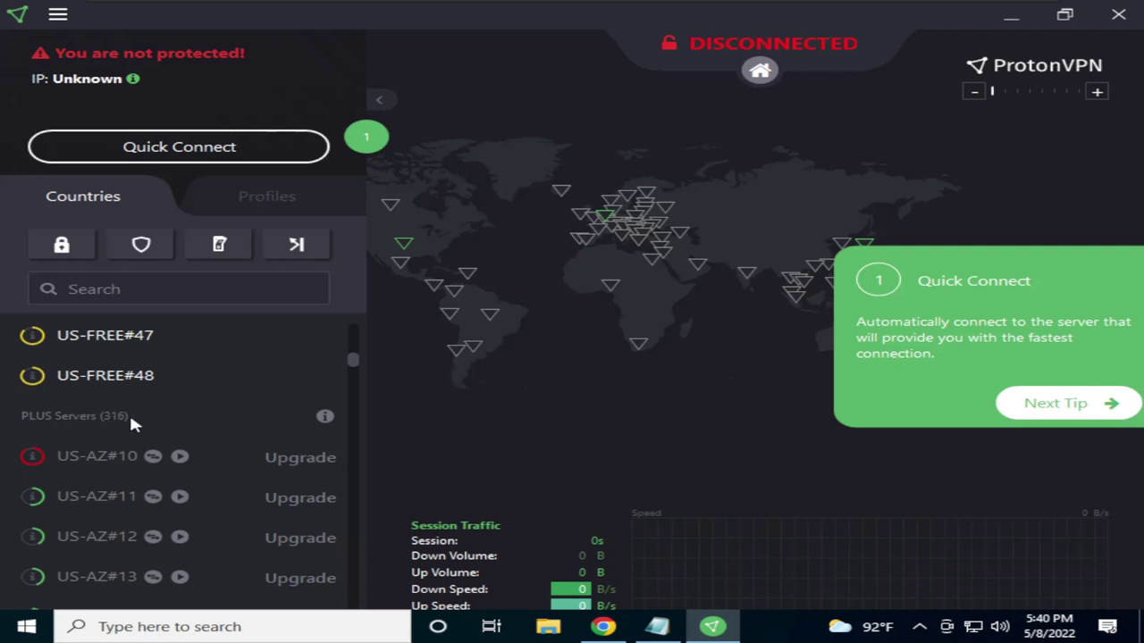
scroll(106, 483, down, 7)
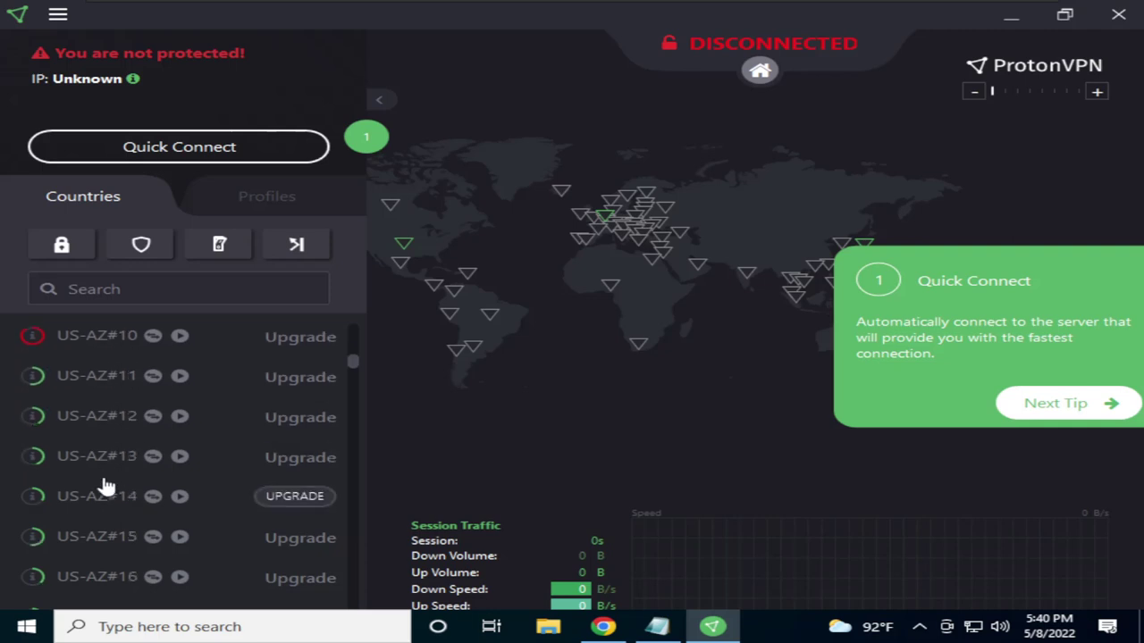
scroll(81, 478, down, 13)
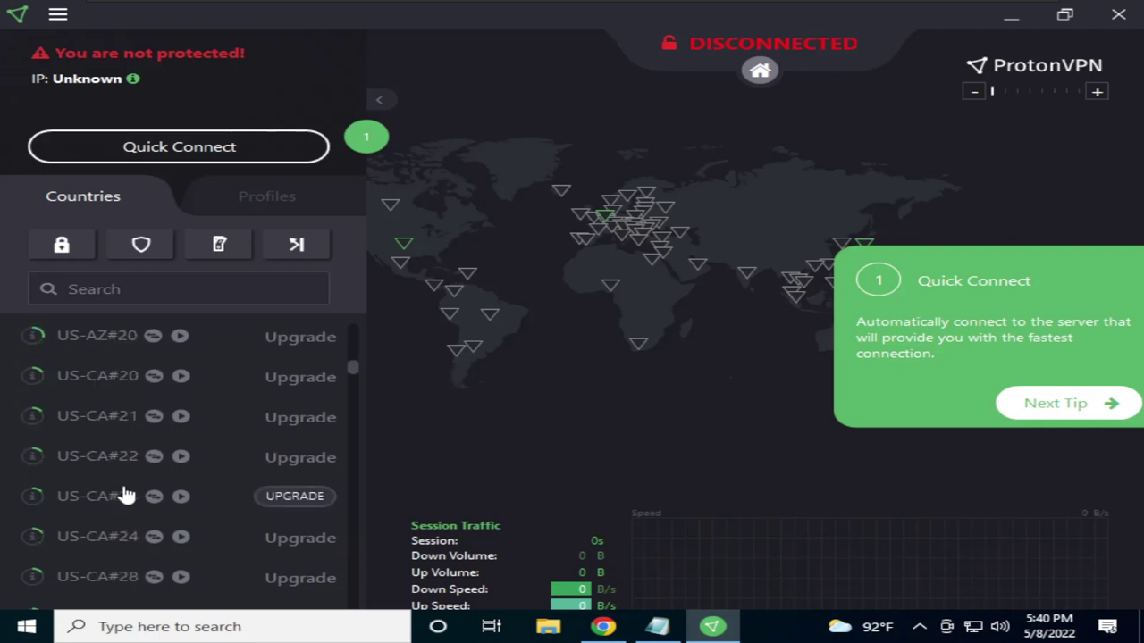
scroll(126, 491, down, 1)
scroll(94, 469, up, 14)
scroll(76, 482, down, 3)
scroll(102, 474, up, 15)
scroll(134, 447, up, 2)
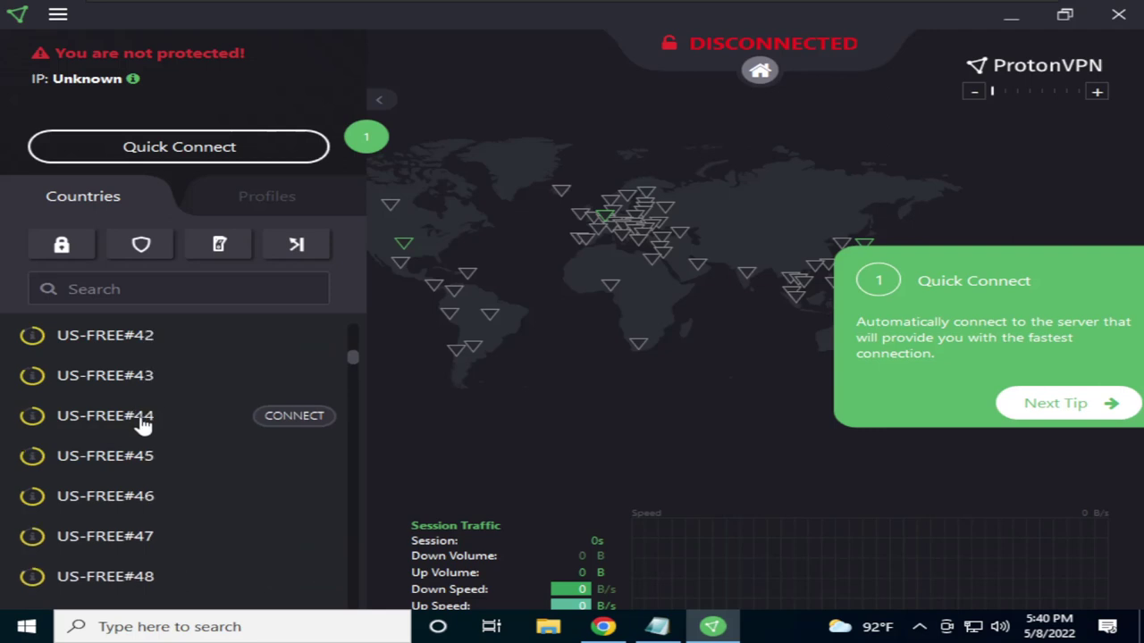
scroll(53, 500, down, 1)
mouse_move(32, 458)
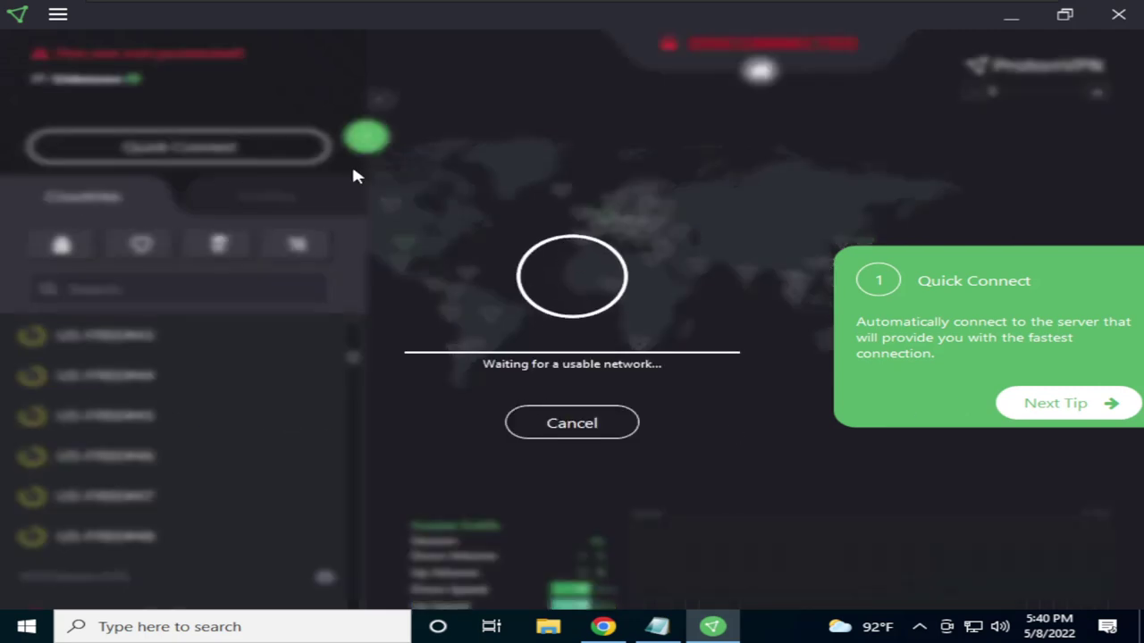
Advance past the Quick Connect tip and show the Profiles list with Fastest and Random
click(1054, 407)
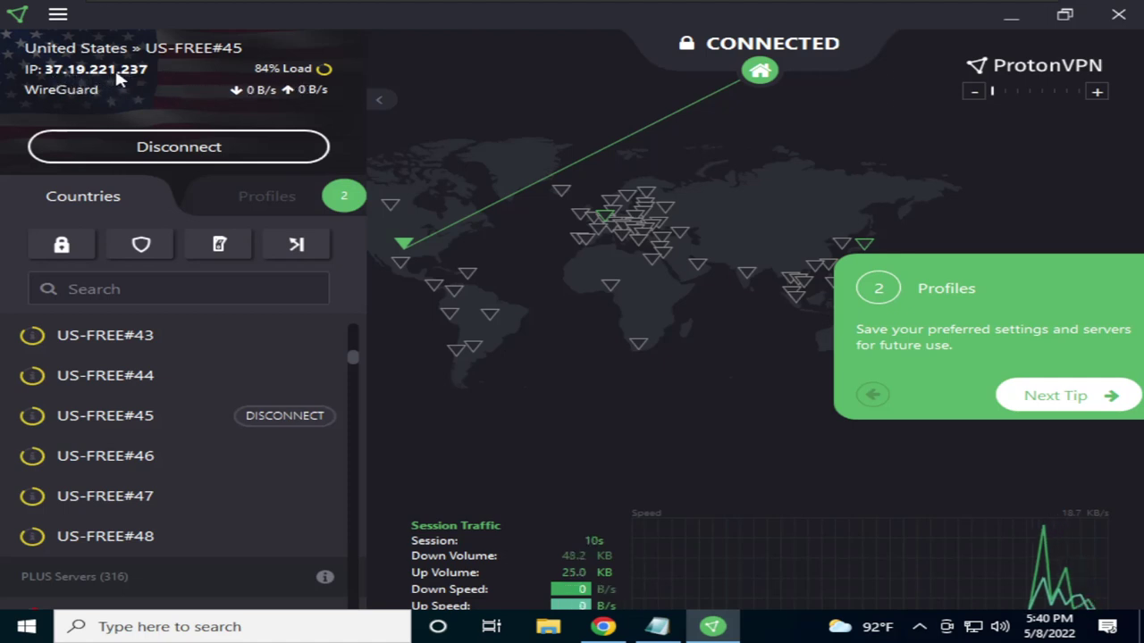
click(289, 195)
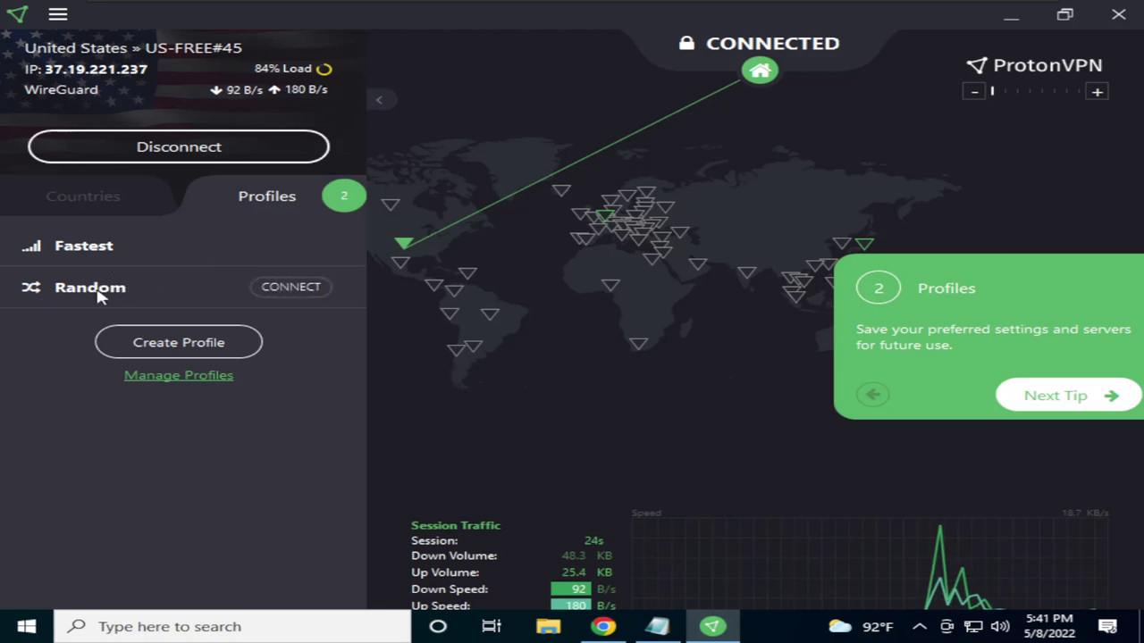
Start a new profile and try Tor server CH#18-TOR, which requires a Plus upgrade
click(183, 344)
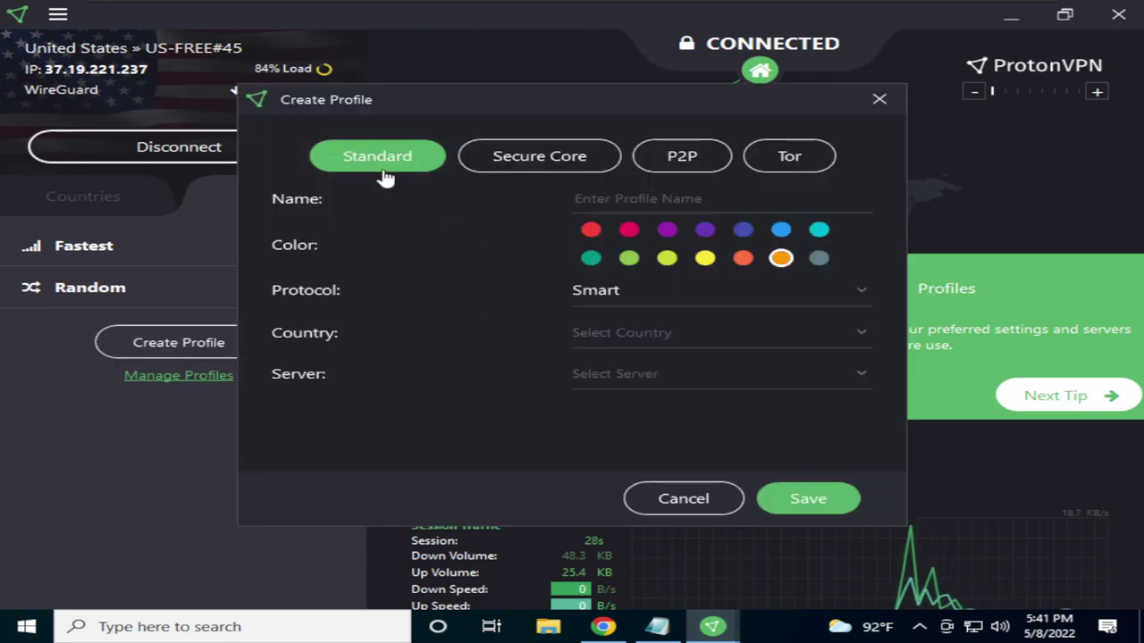
click(486, 160)
click(681, 159)
click(789, 157)
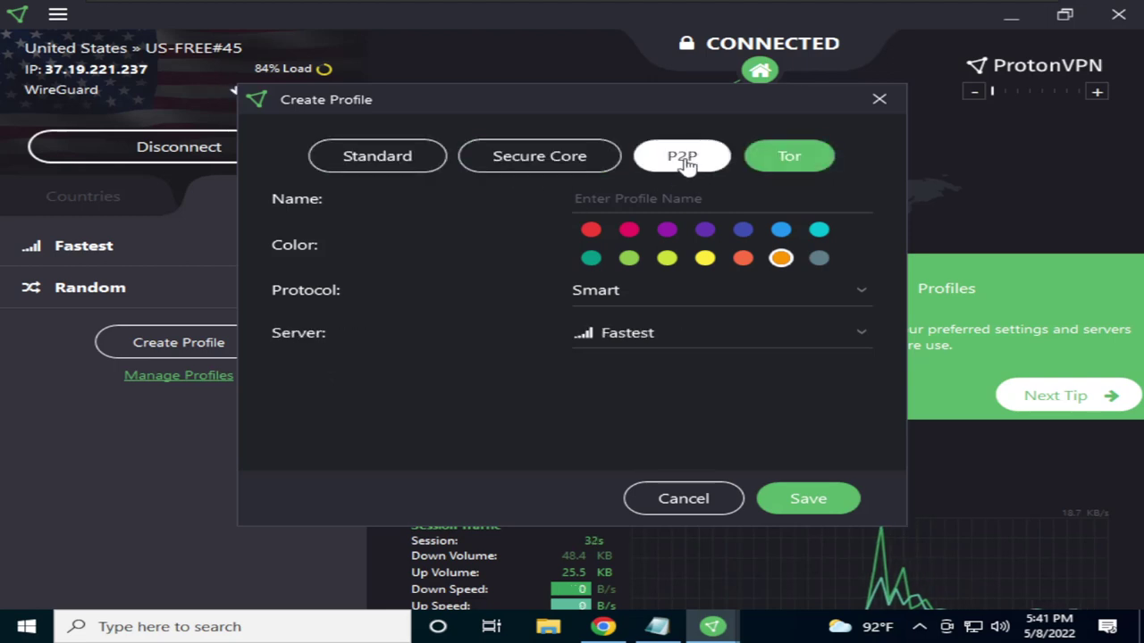
click(536, 159)
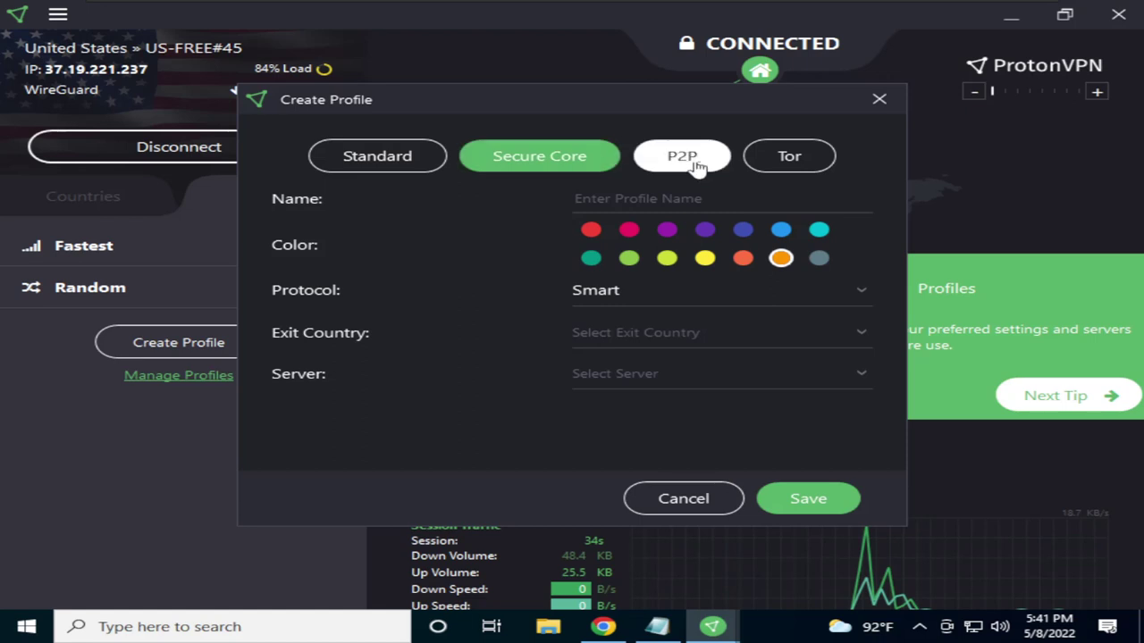
click(787, 157)
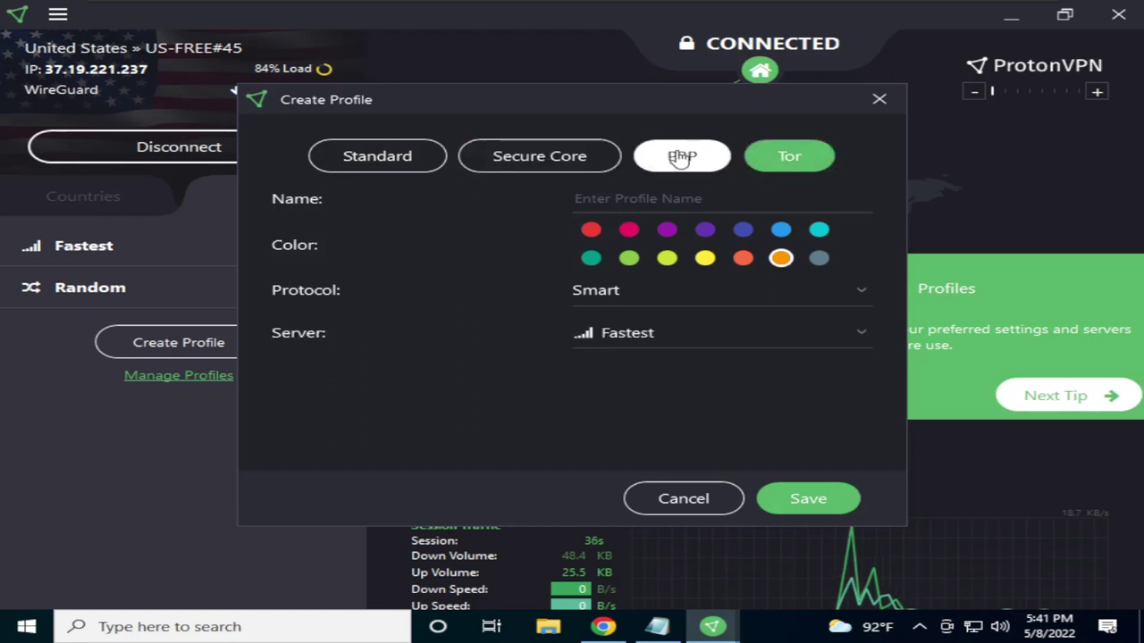
click(637, 341)
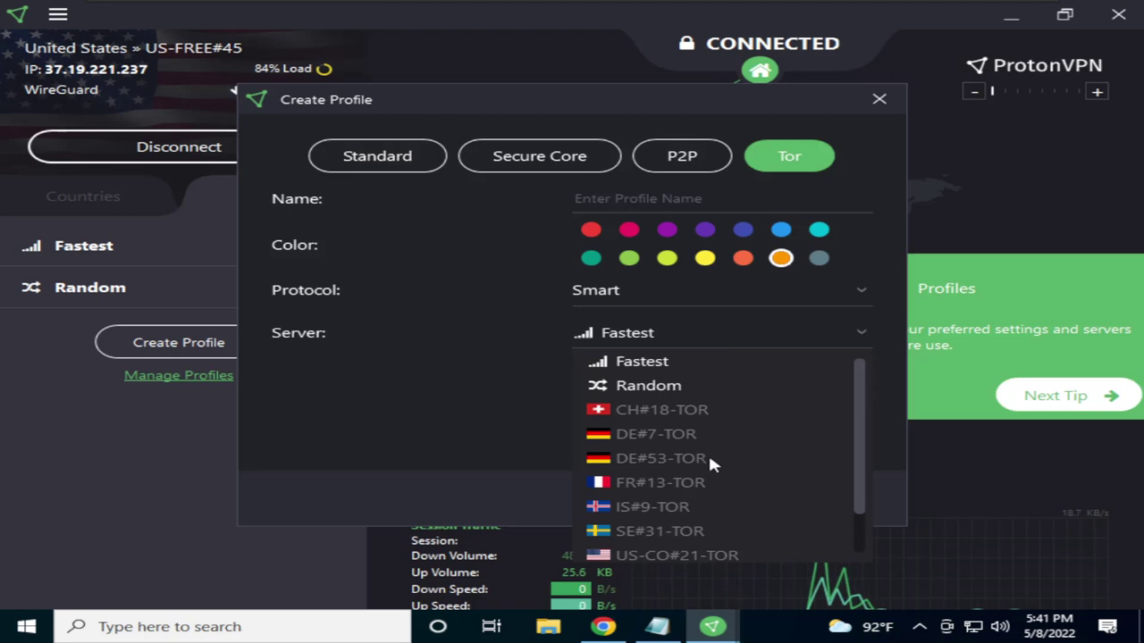
scroll(710, 458, down, 1)
scroll(711, 459, up, 1)
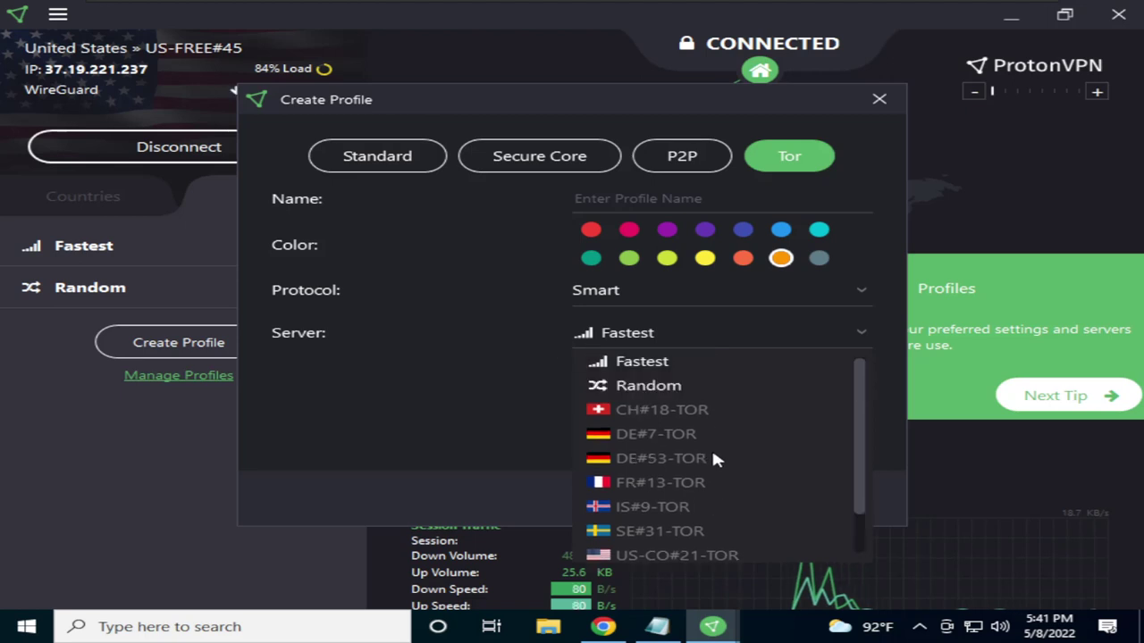
click(645, 413)
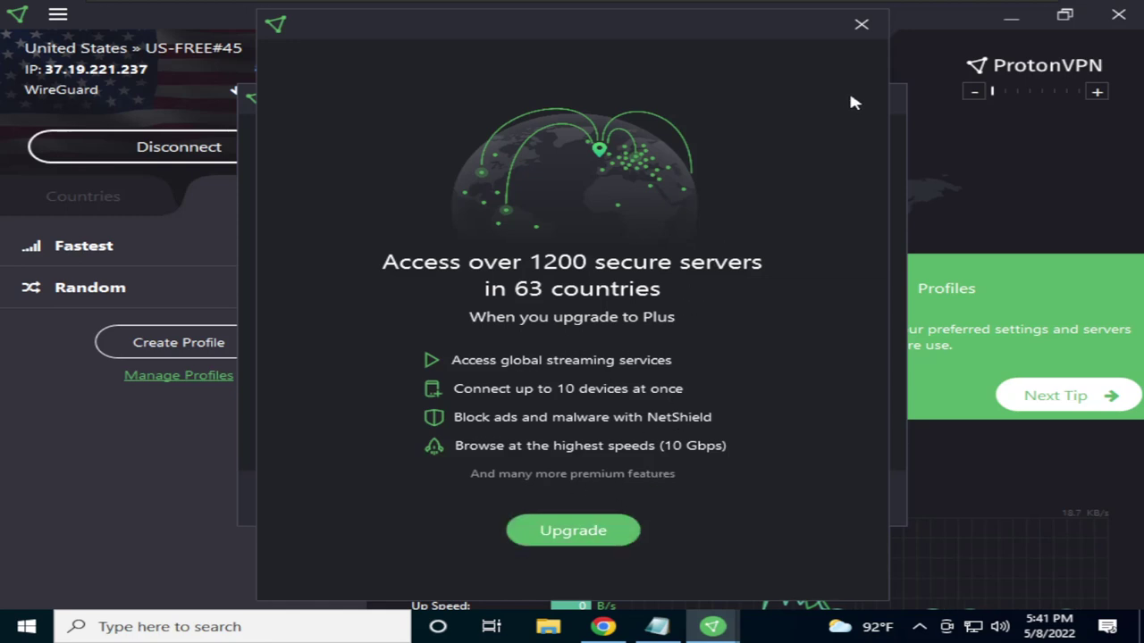
click(858, 33)
Try P2P server CA#22, dismiss its Plus upgrade offer, and return the profile type to Standard
click(682, 156)
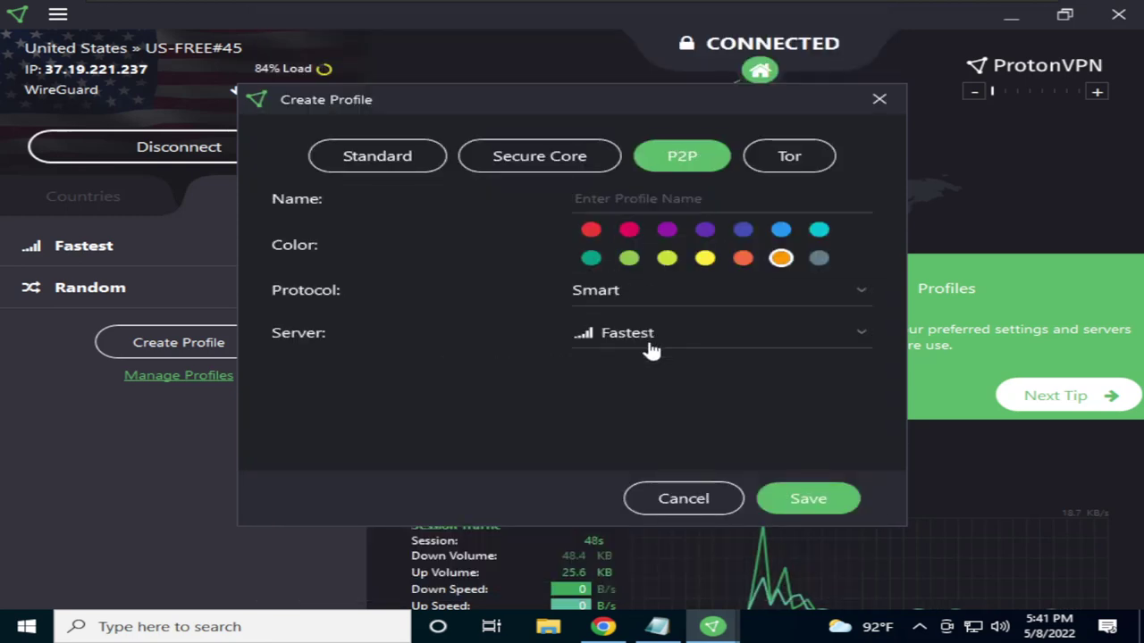
click(653, 346)
scroll(651, 447, down, 15)
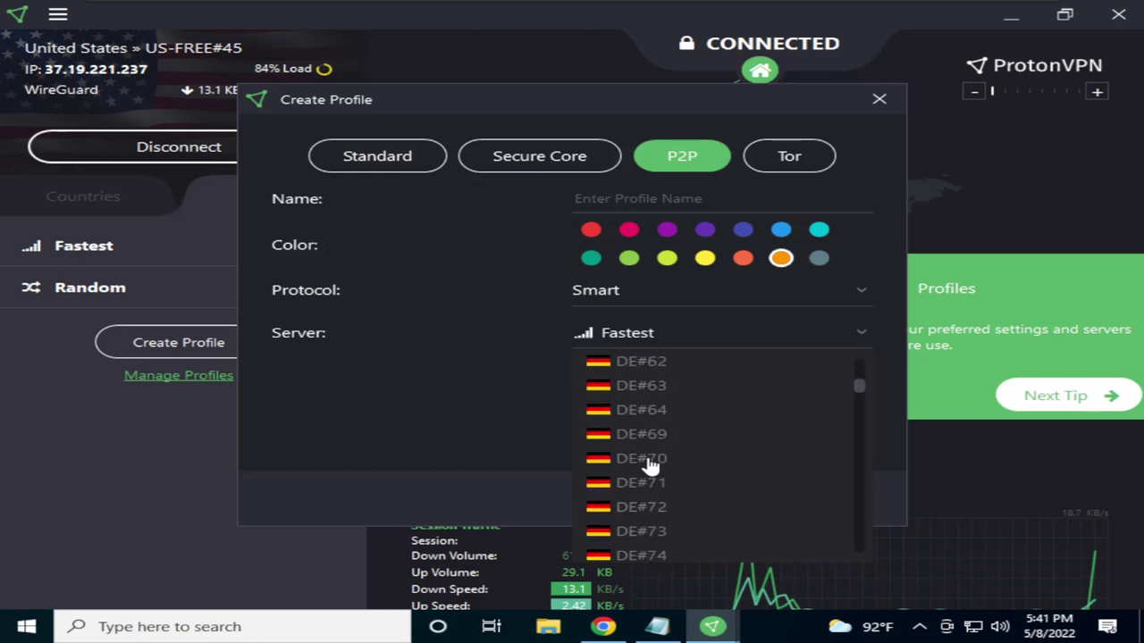
click(542, 414)
click(690, 347)
click(656, 413)
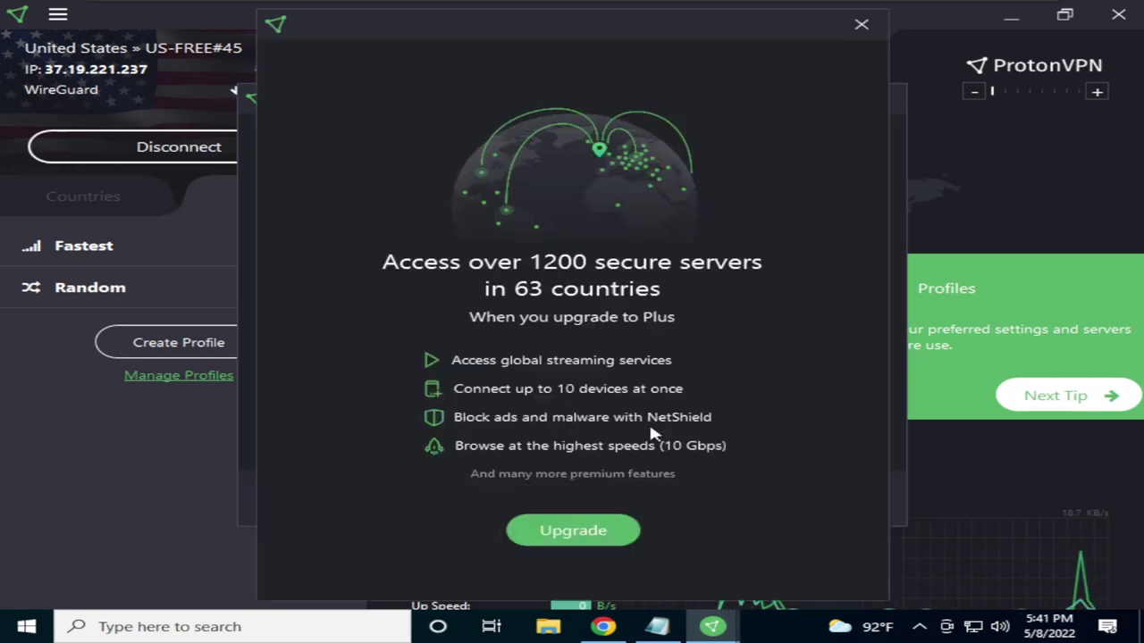
click(861, 25)
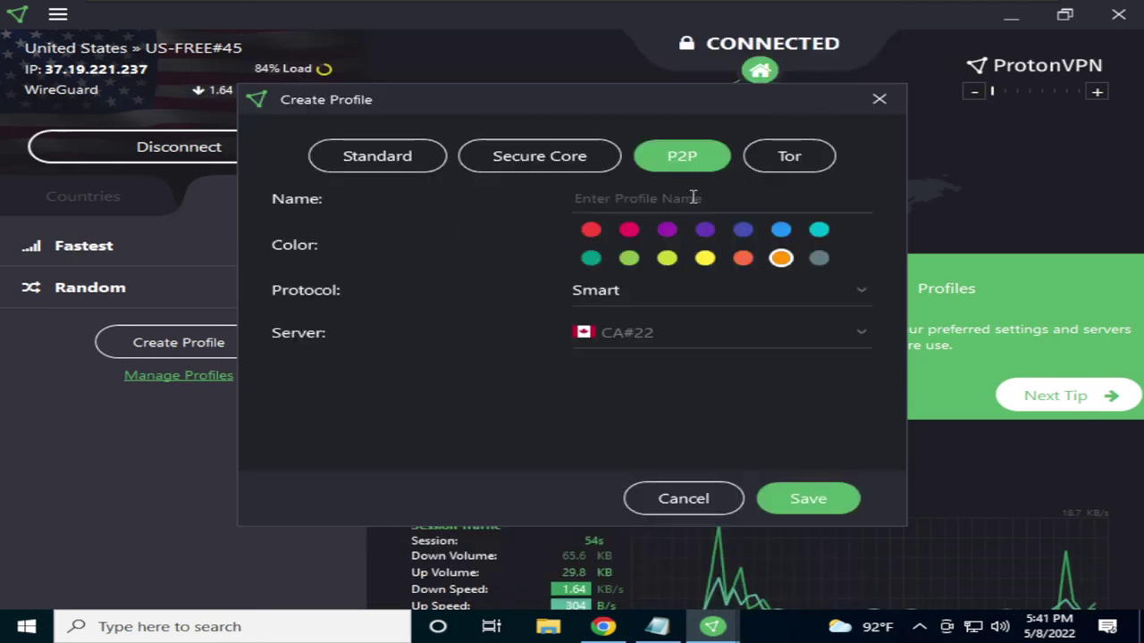
click(545, 156)
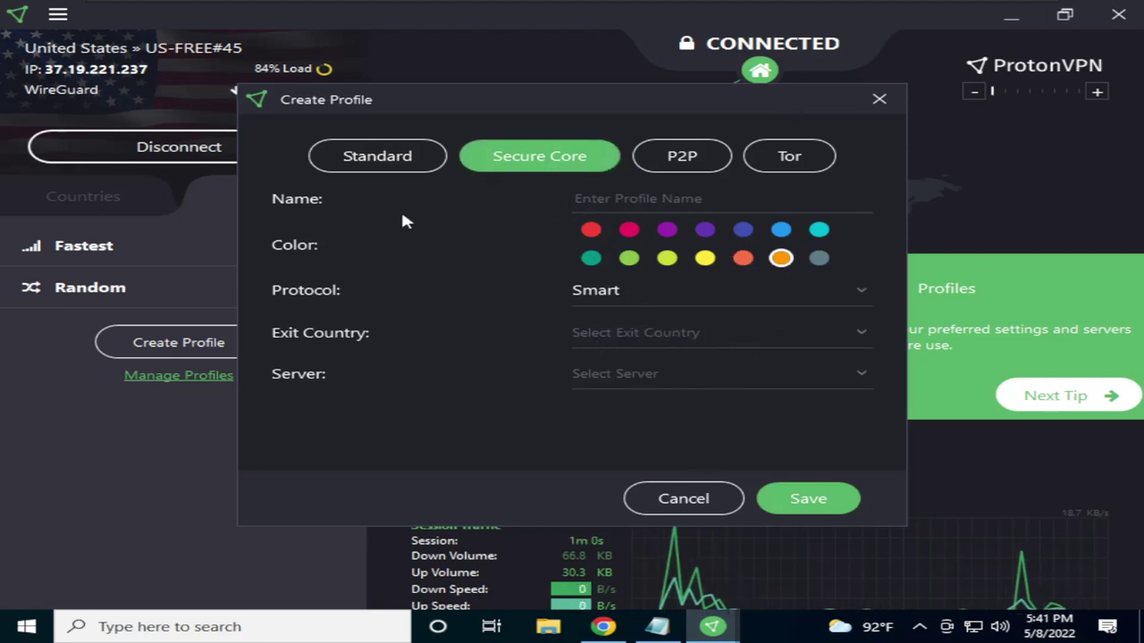
click(354, 157)
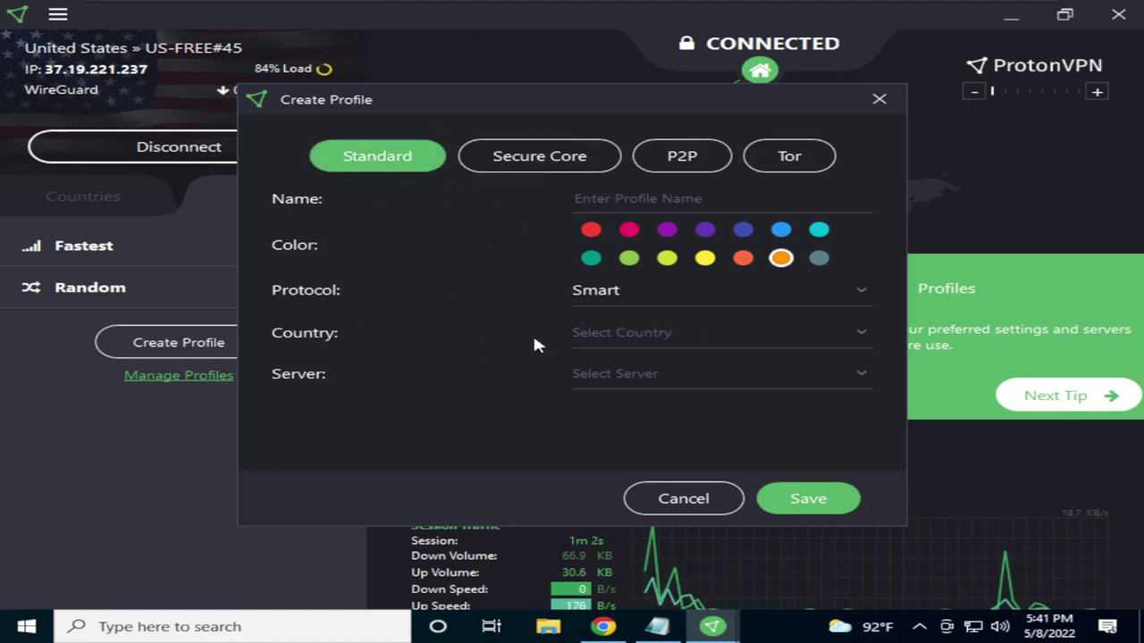
Set the profile's country to United States with the server left on Fastest
click(626, 336)
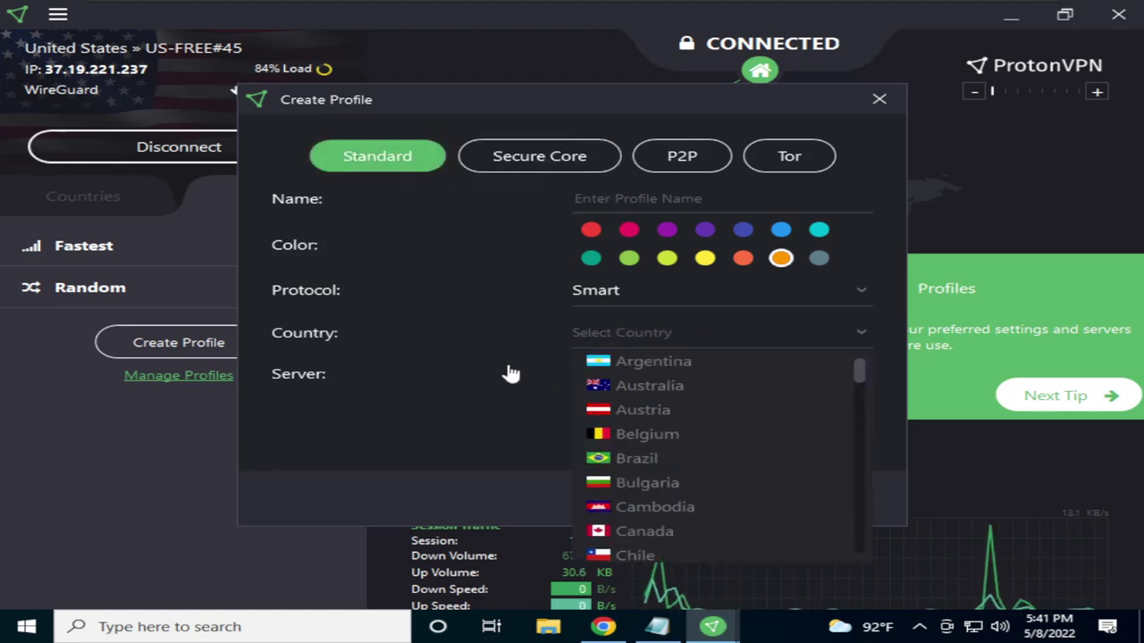
scroll(753, 436, down, 1)
scroll(746, 425, down, 14)
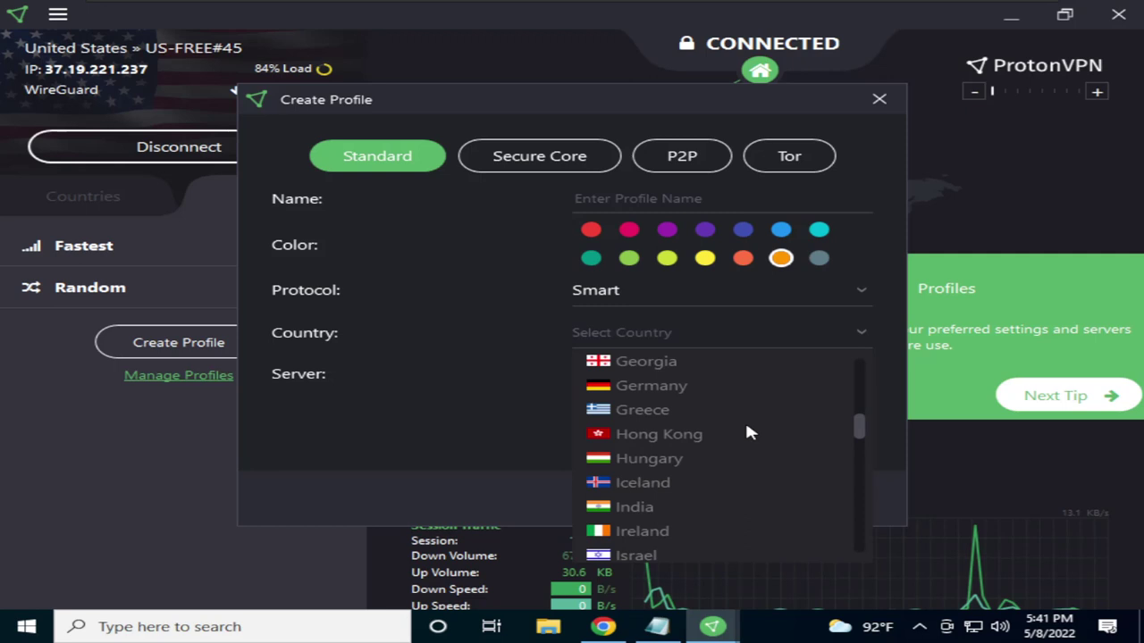
scroll(733, 433, up, 3)
scroll(724, 438, up, 2)
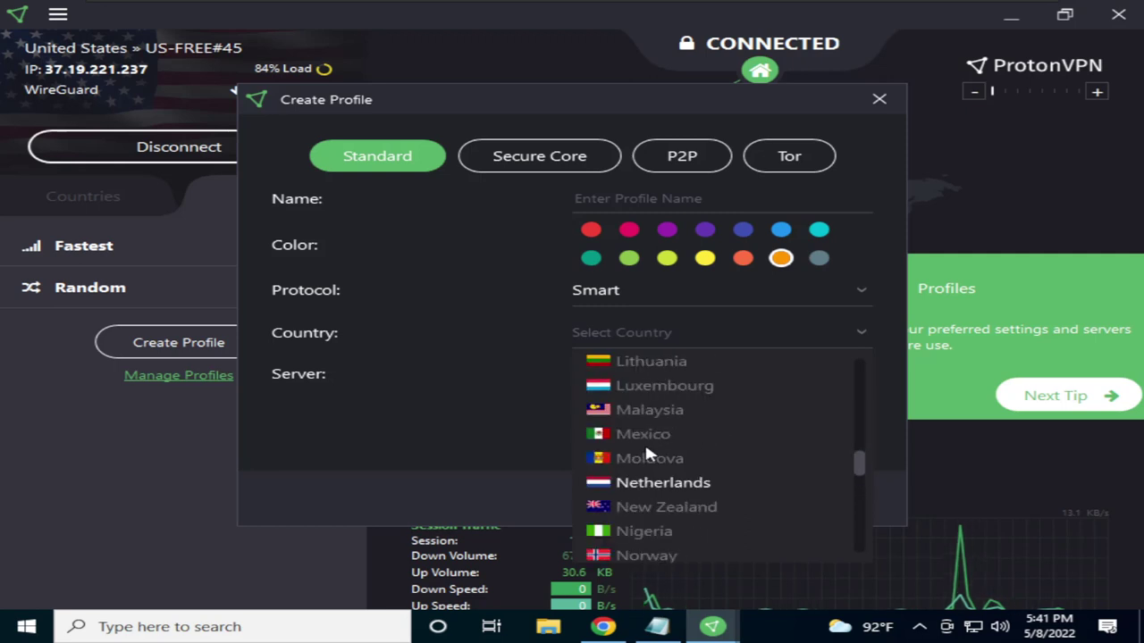
scroll(734, 438, down, 8)
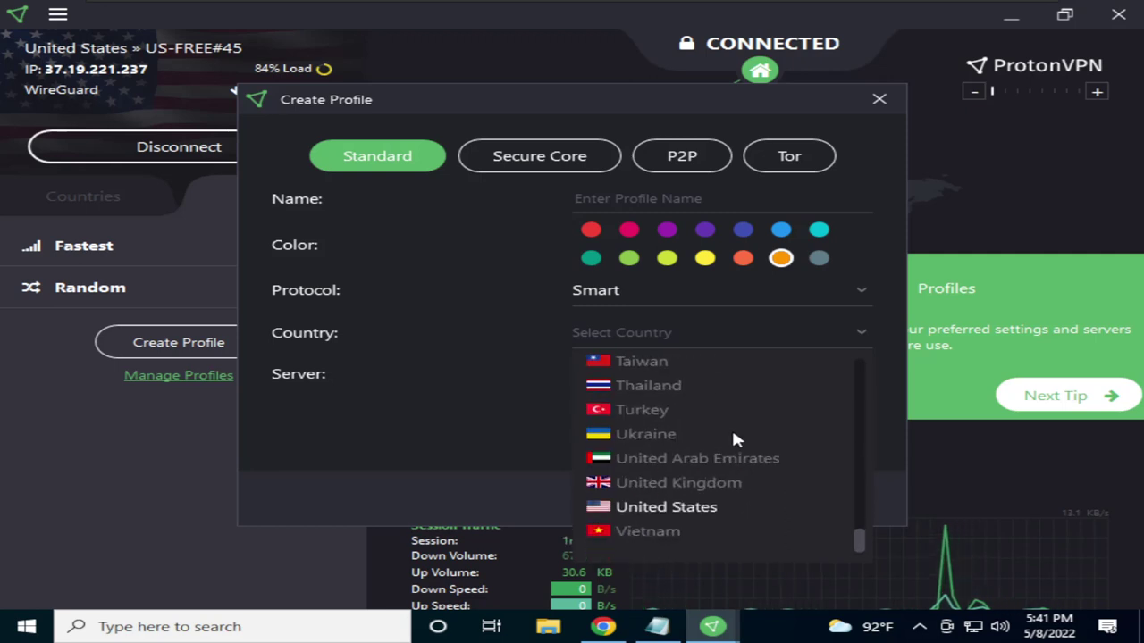
scroll(726, 474, up, 9)
scroll(730, 451, up, 10)
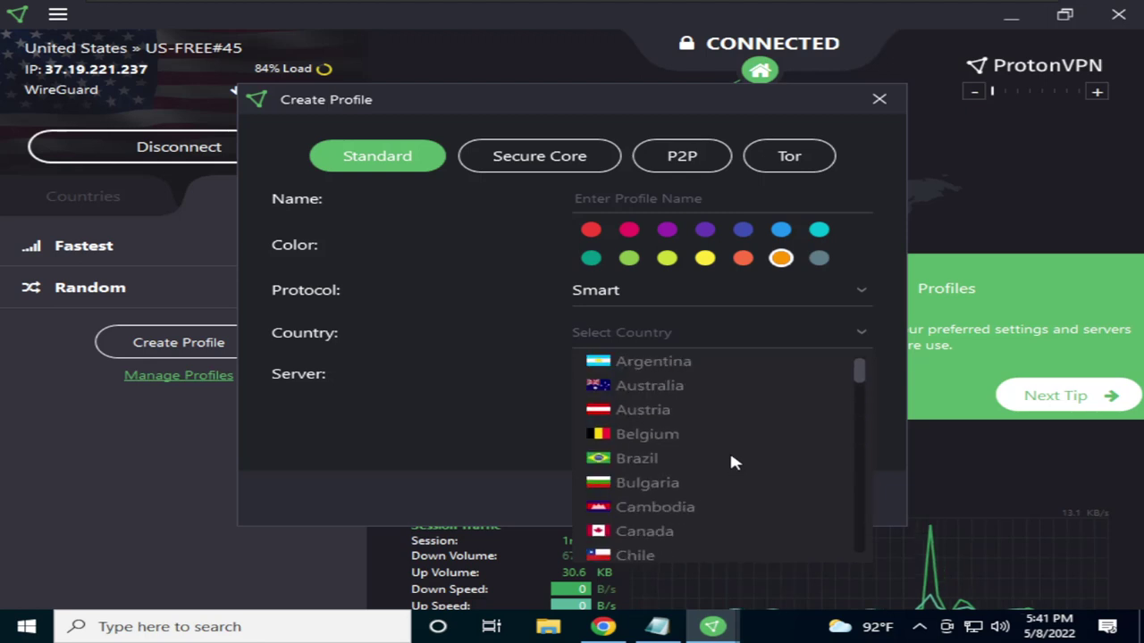
scroll(729, 448, down, 15)
scroll(729, 456, down, 3)
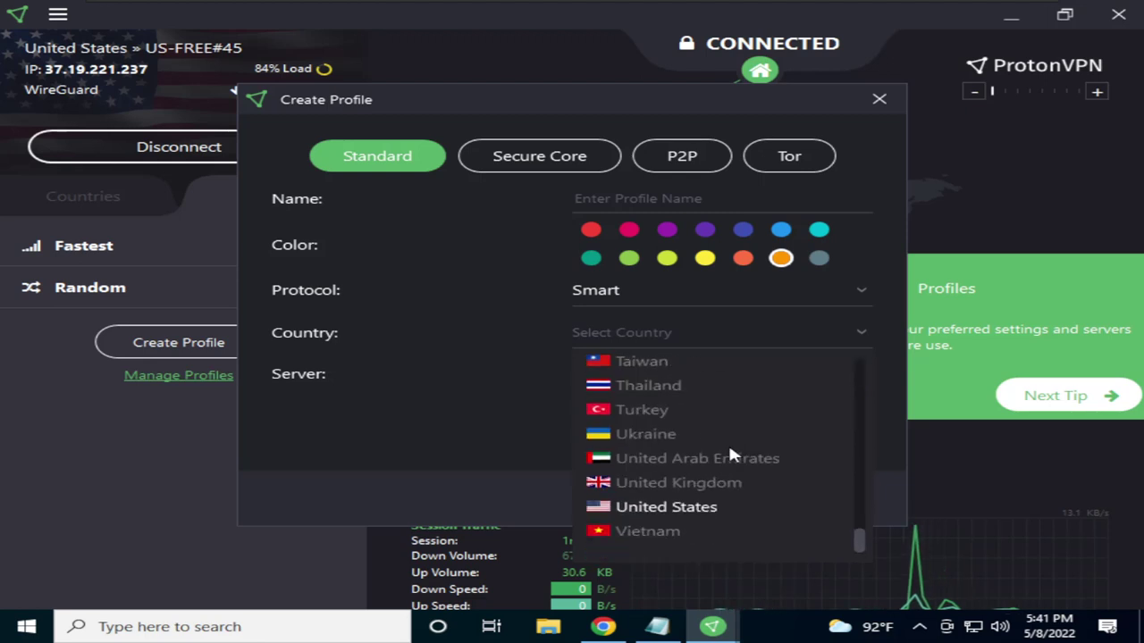
scroll(729, 455, up, 3)
scroll(730, 451, up, 2)
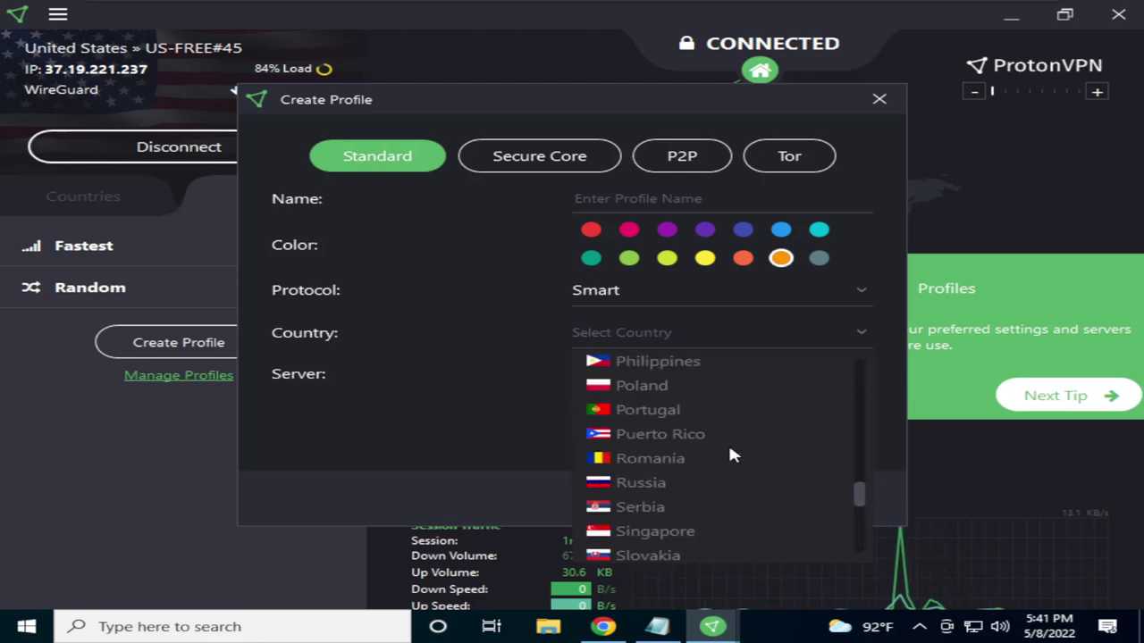
scroll(730, 452, up, 2)
scroll(729, 450, up, 8)
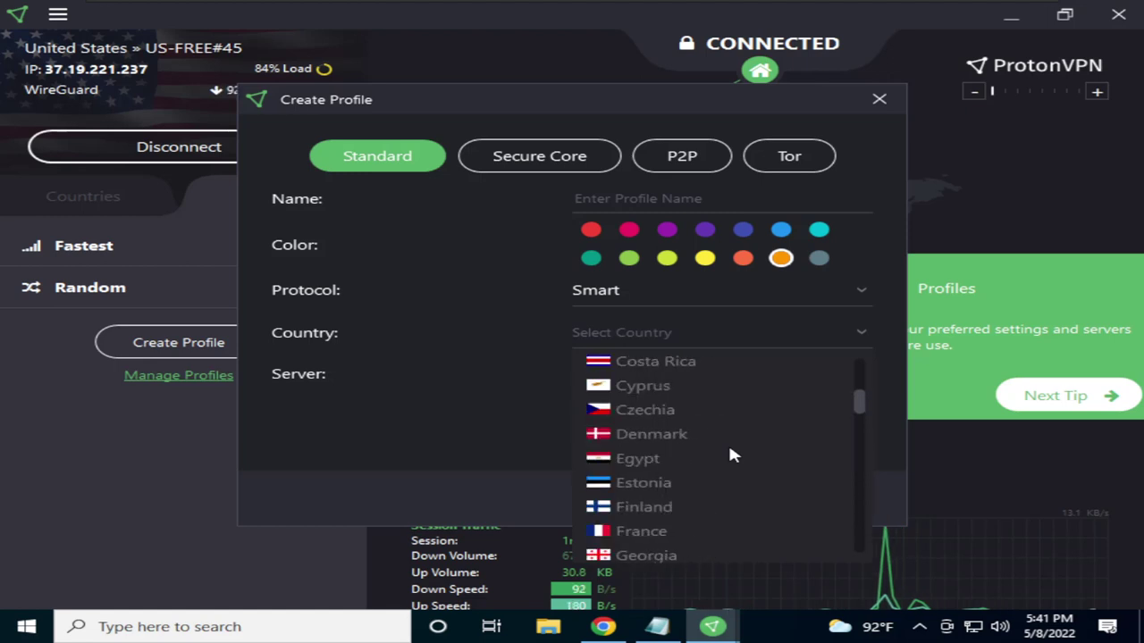
scroll(720, 455, down, 3)
scroll(722, 459, up, 6)
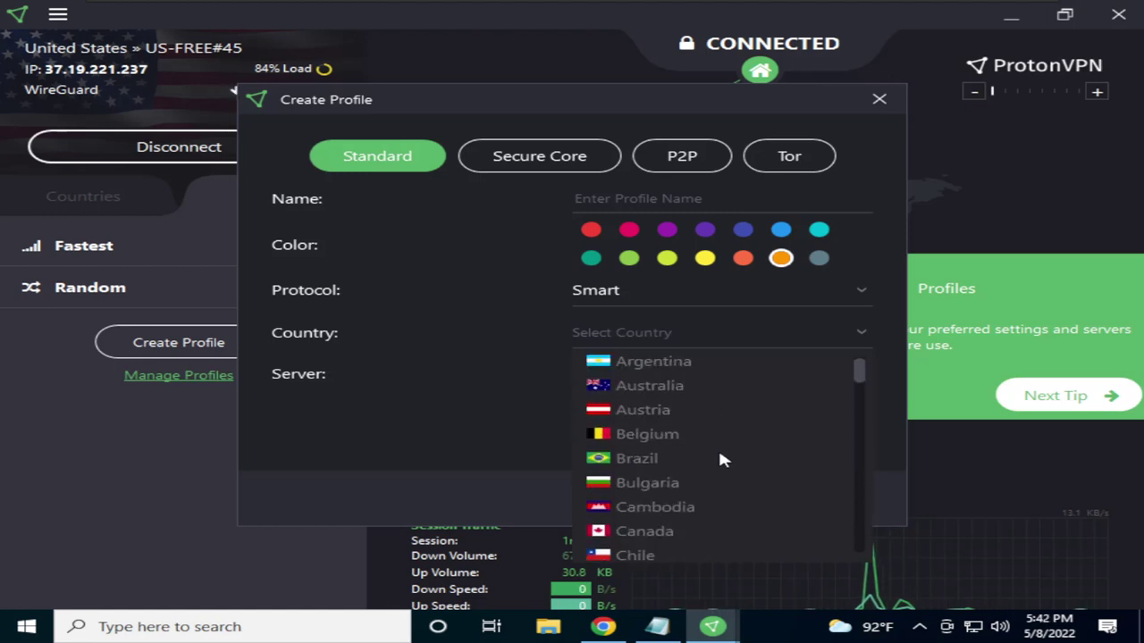
scroll(722, 459, down, 6)
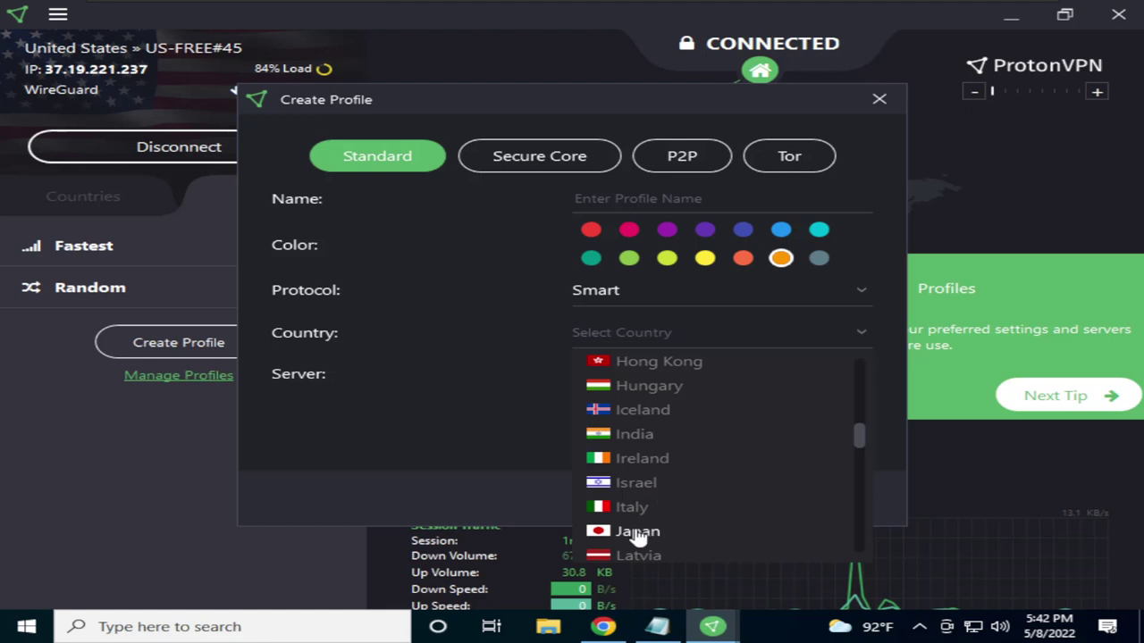
scroll(720, 456, down, 5)
scroll(724, 438, down, 3)
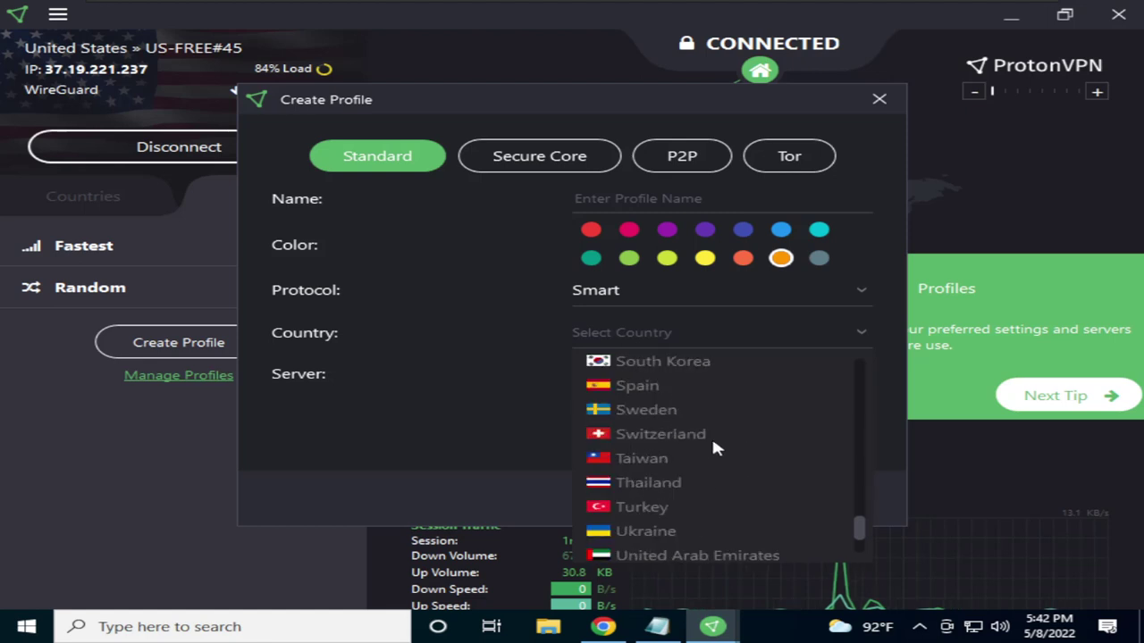
scroll(659, 442, down, 2)
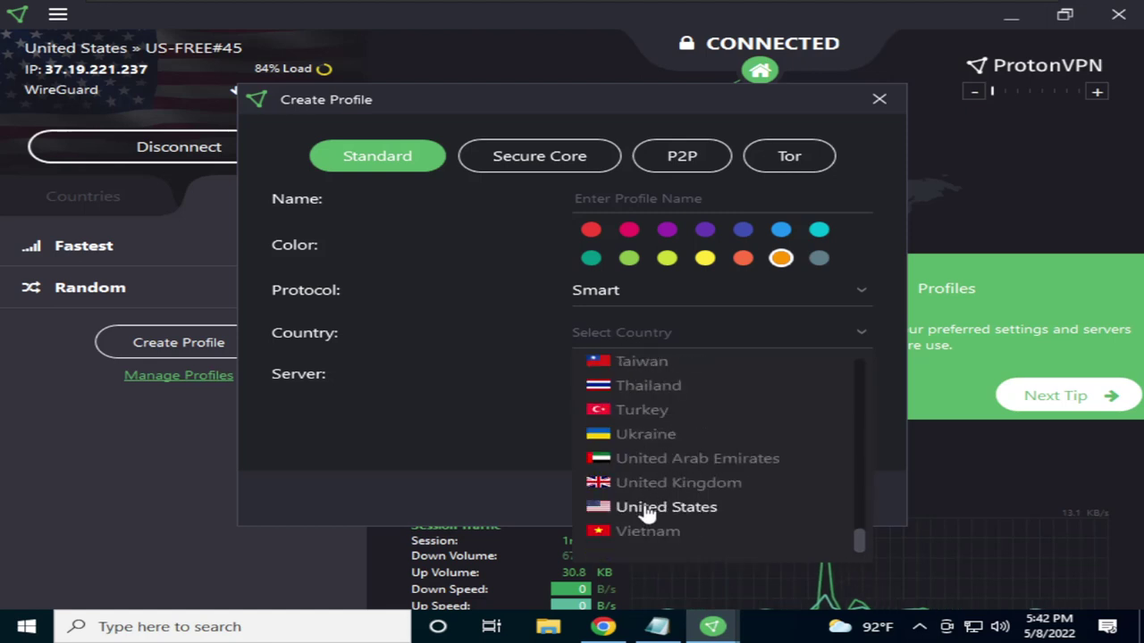
click(649, 508)
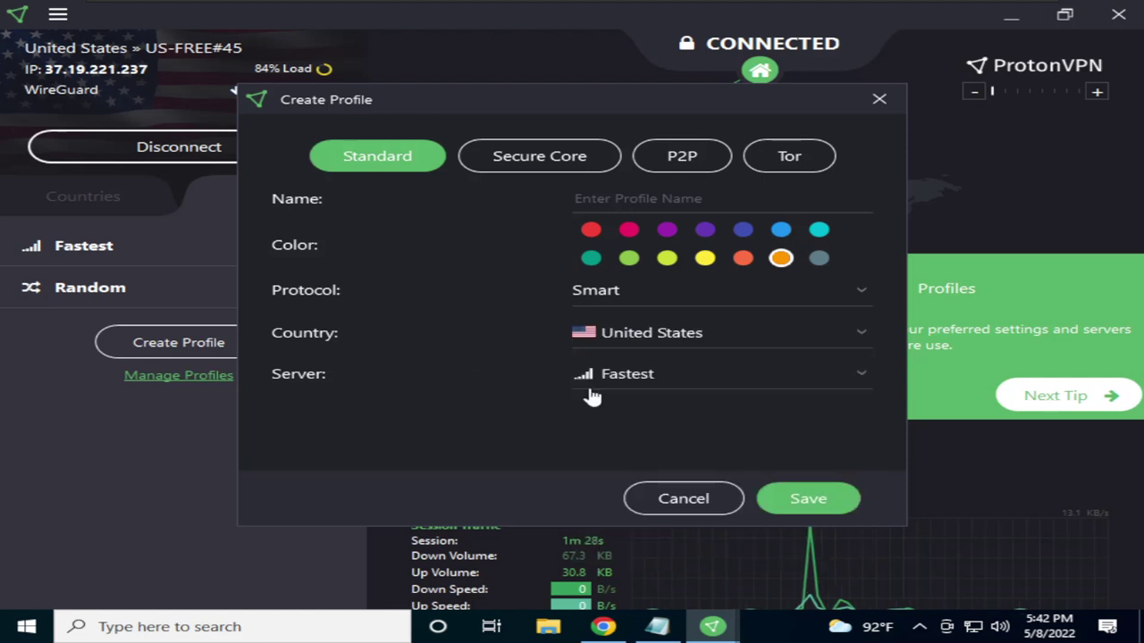
click(646, 379)
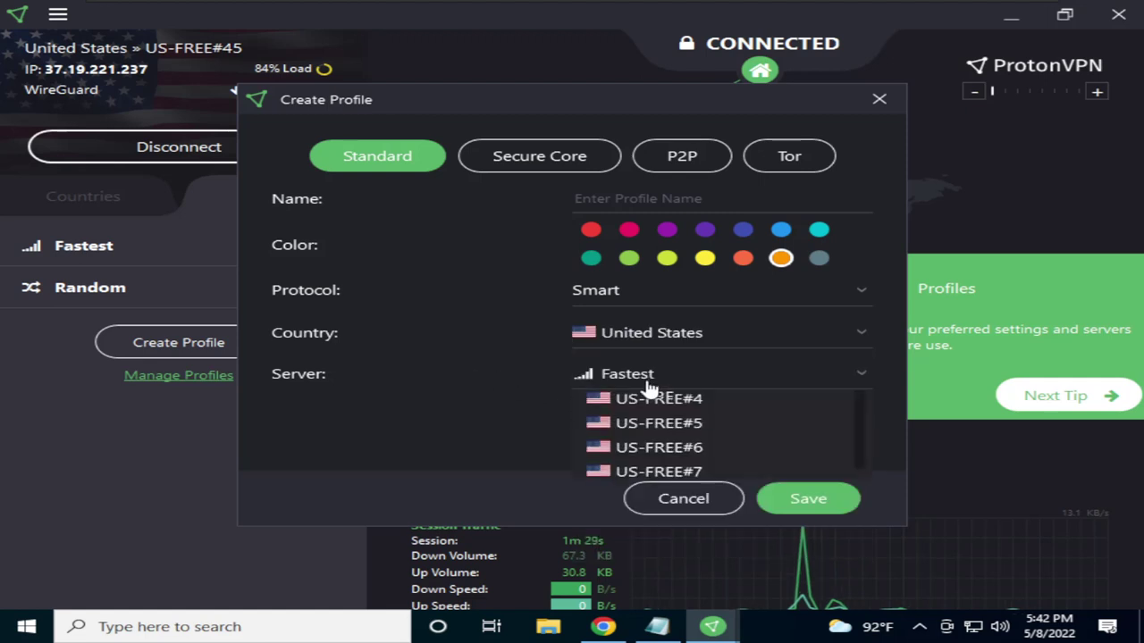
click(503, 394)
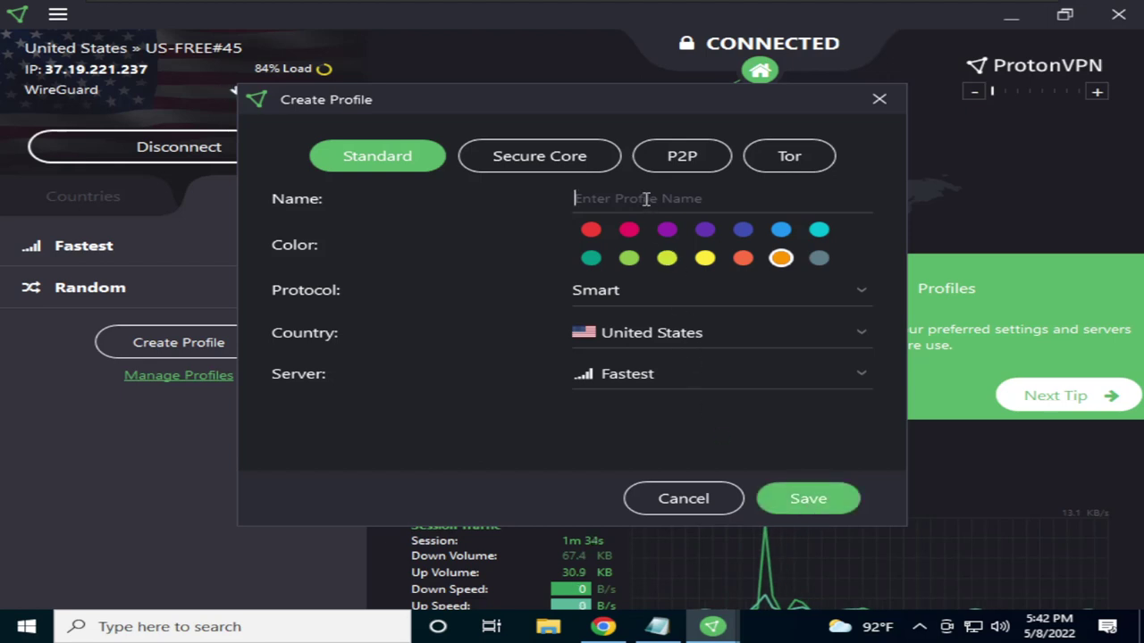
Name the profile 'US Server' and save it
text(US Ser)
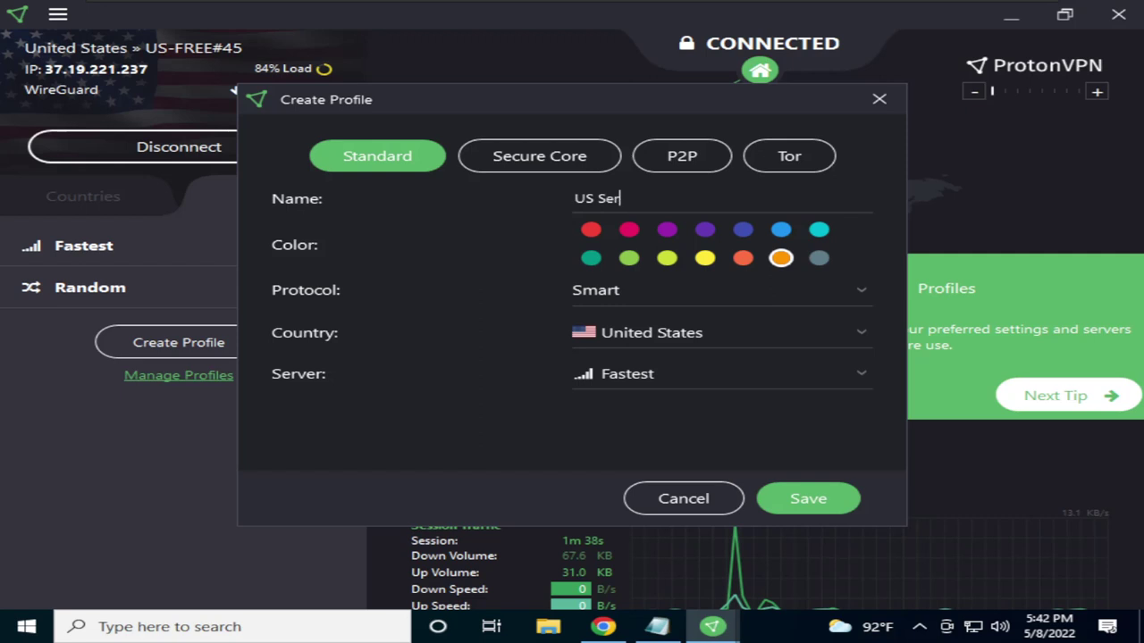
text(ver)
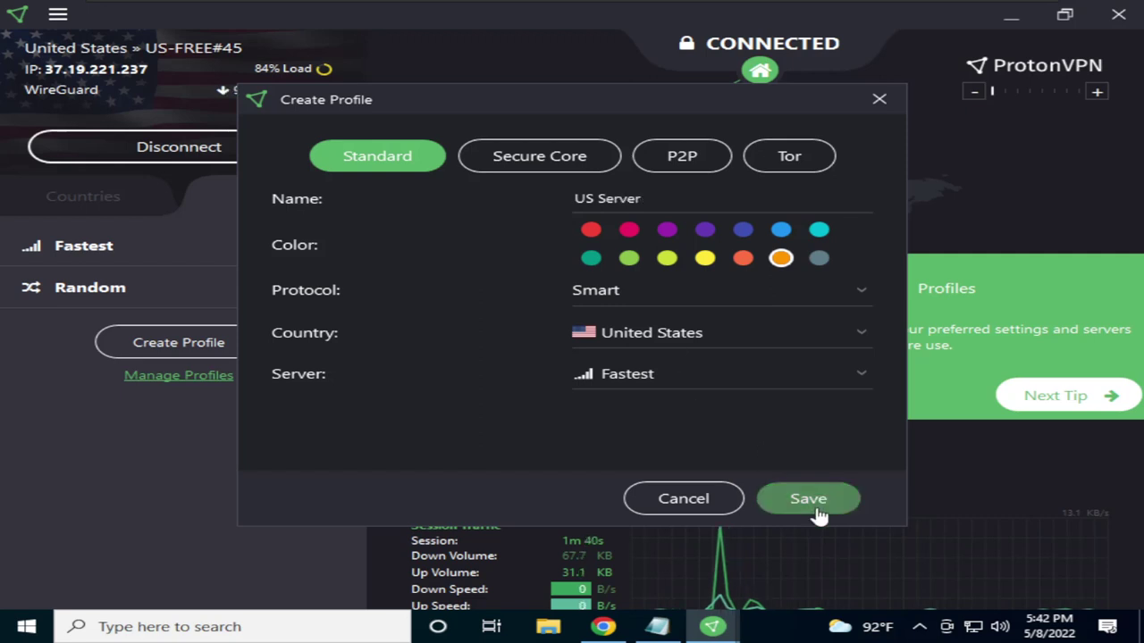
click(815, 504)
Go through the Countries and Quick Settings tips, return to Profiles, and end the tour
mouse_move(32, 337)
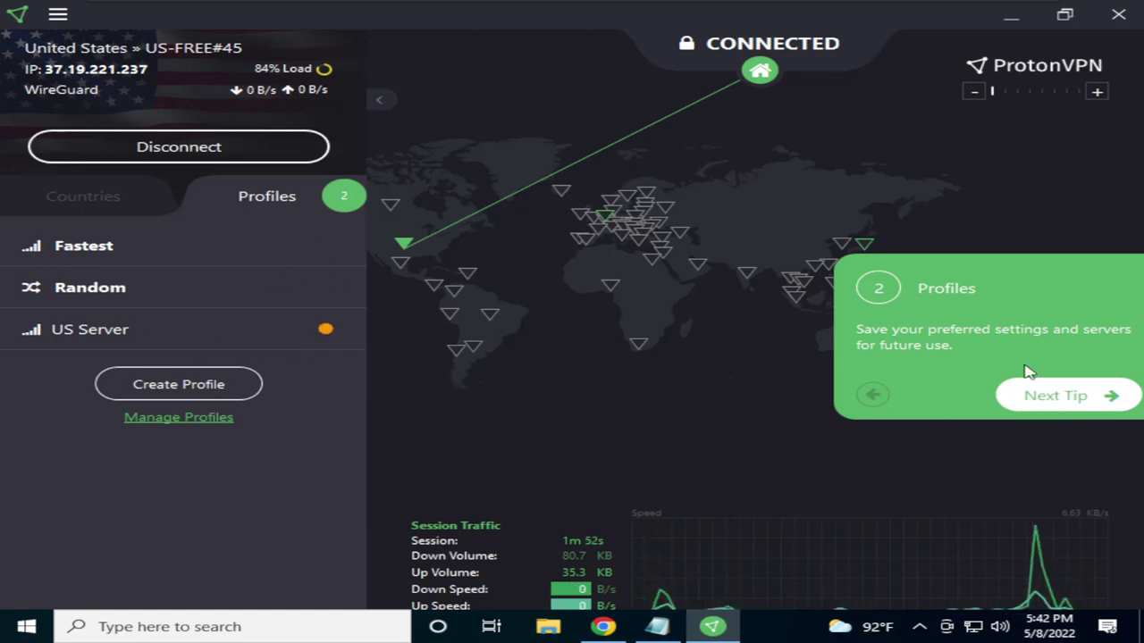
click(1056, 399)
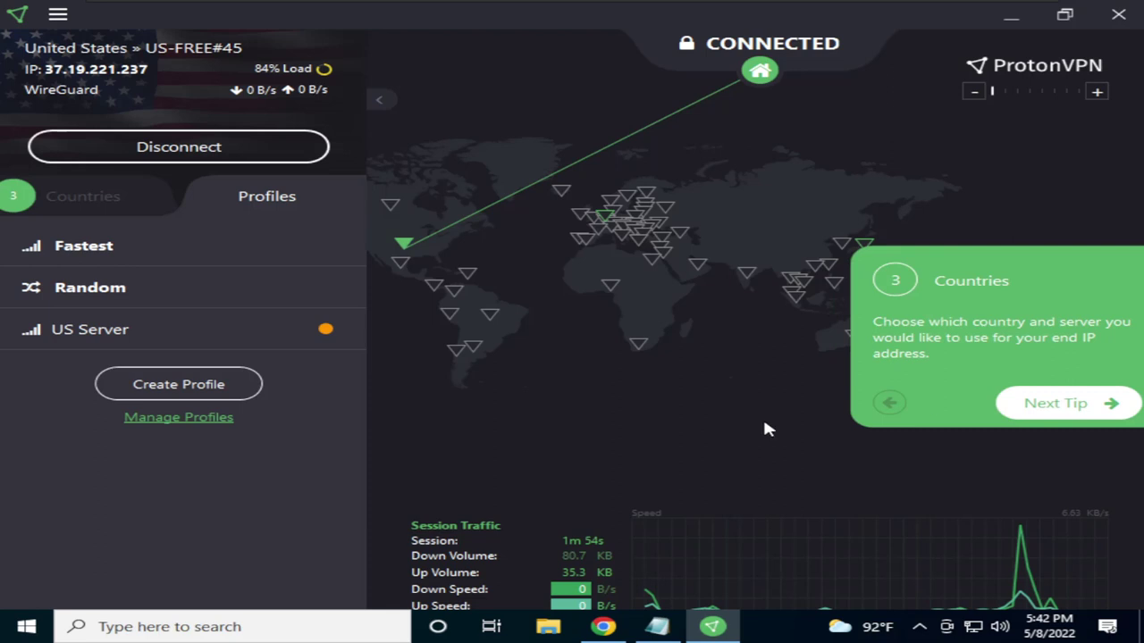
click(76, 197)
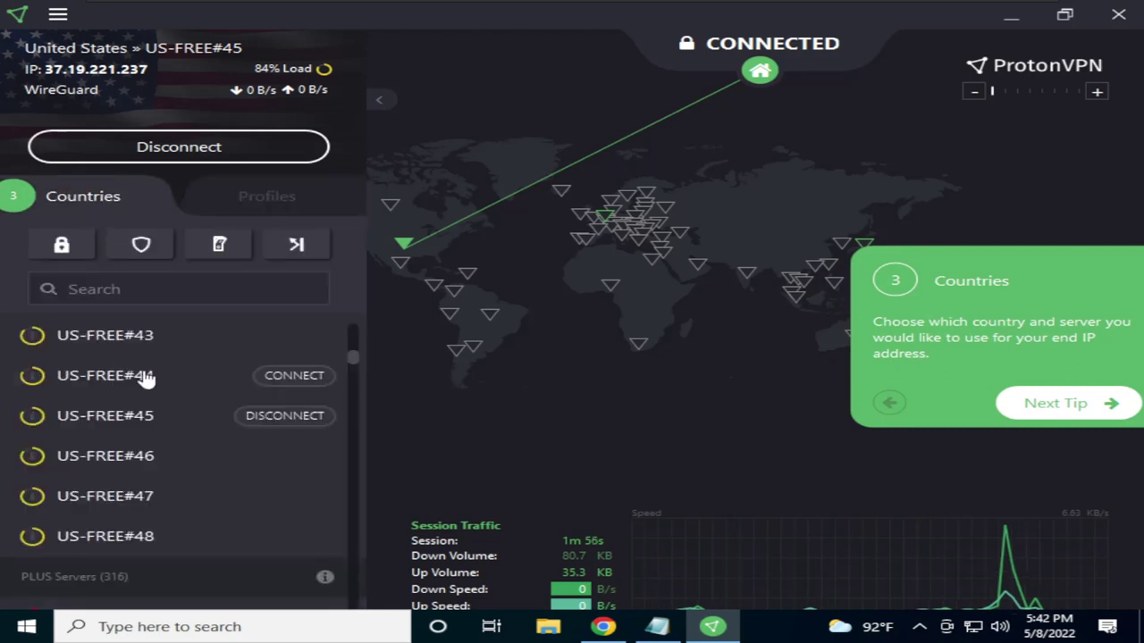
scroll(152, 389, up, 2)
scroll(168, 395, up, 12)
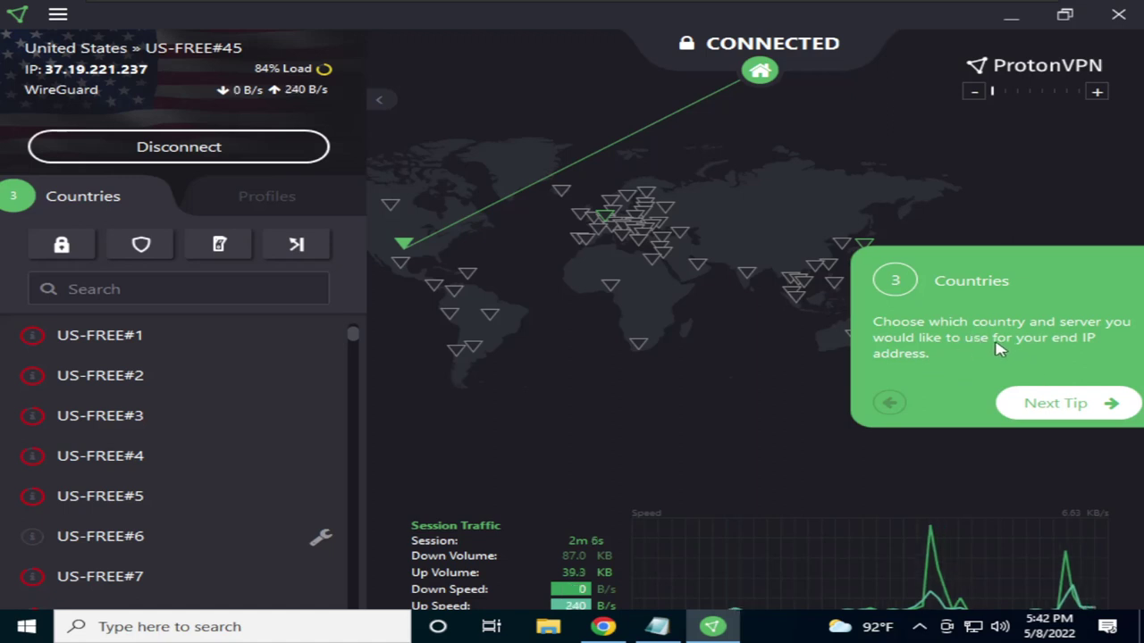
scroll(183, 351, up, 3)
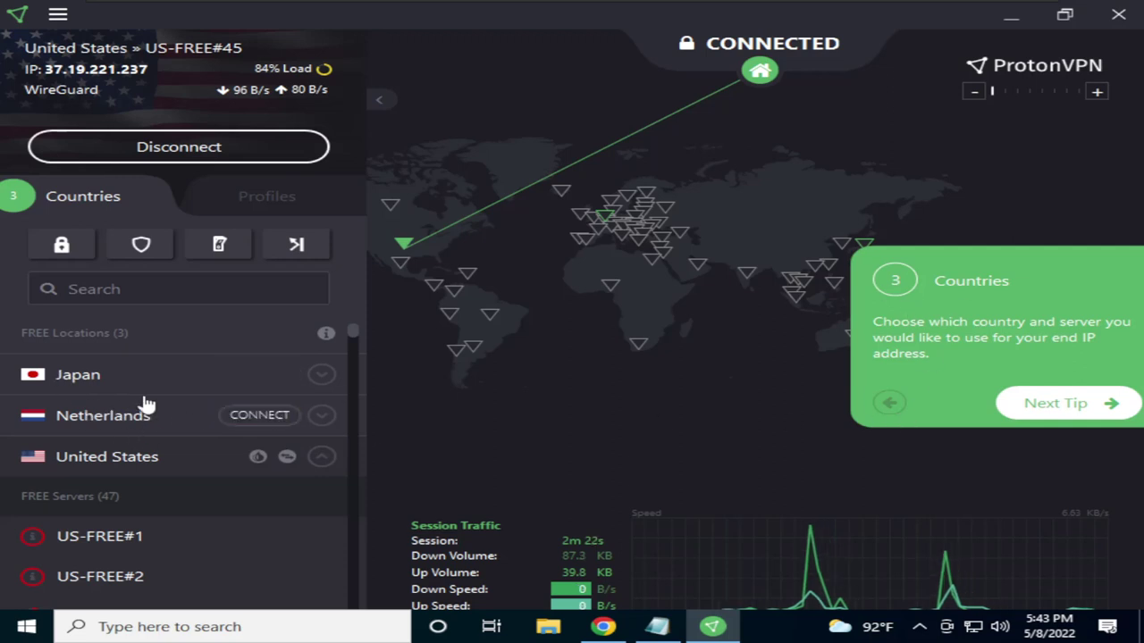
click(1044, 407)
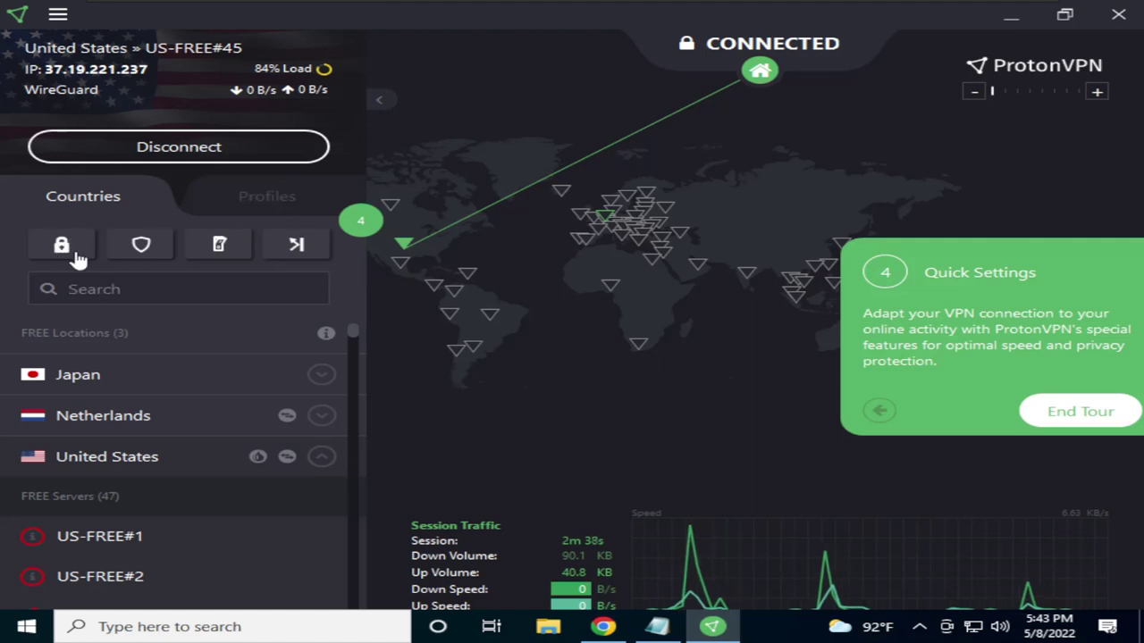
click(268, 198)
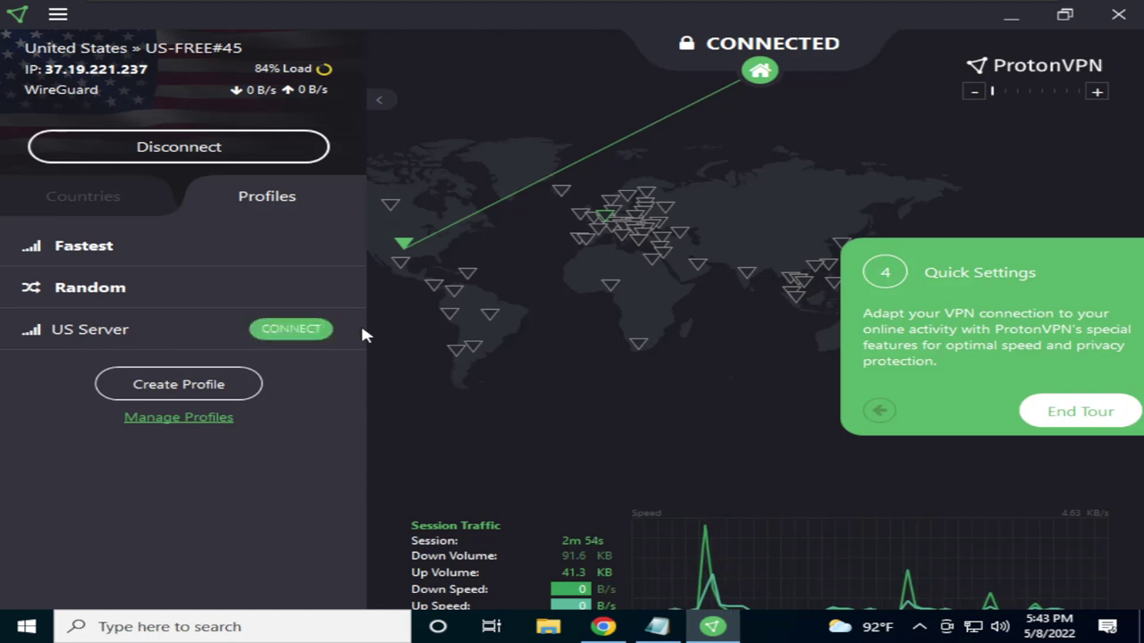
click(1082, 413)
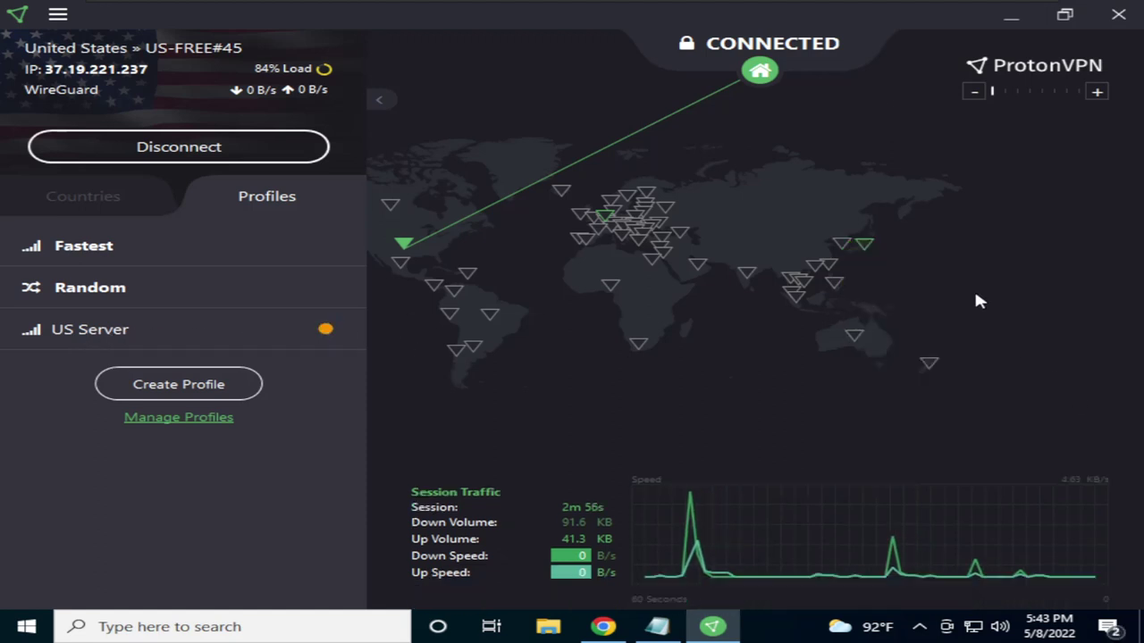
Open Settings from the main menu and review the General options: Language English, Quick Connect Fastest
click(94, 199)
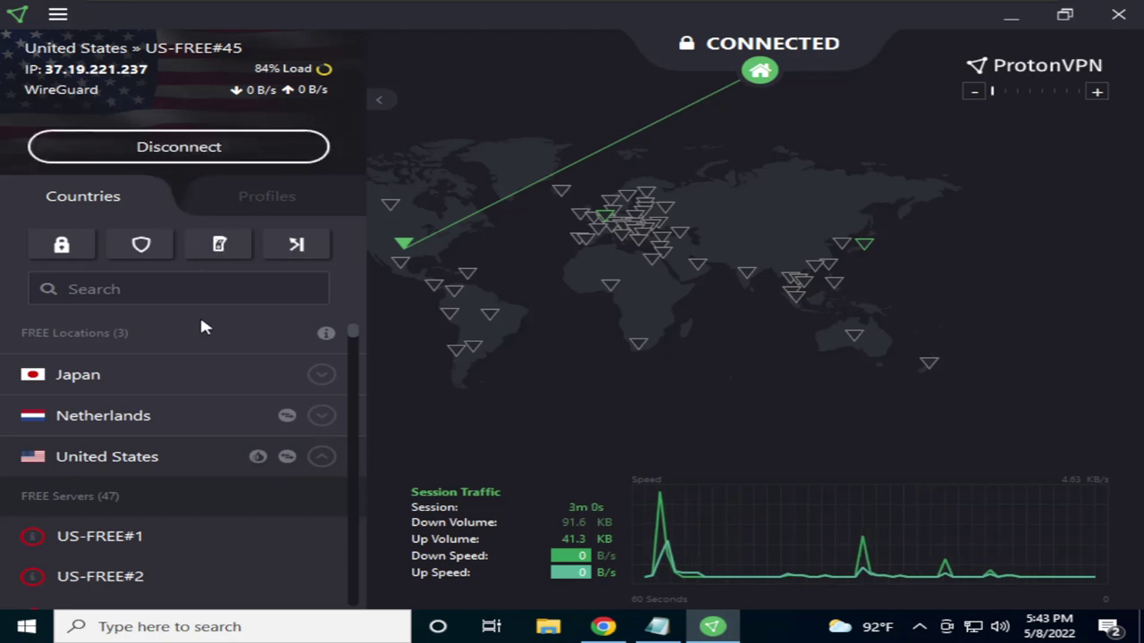
click(57, 14)
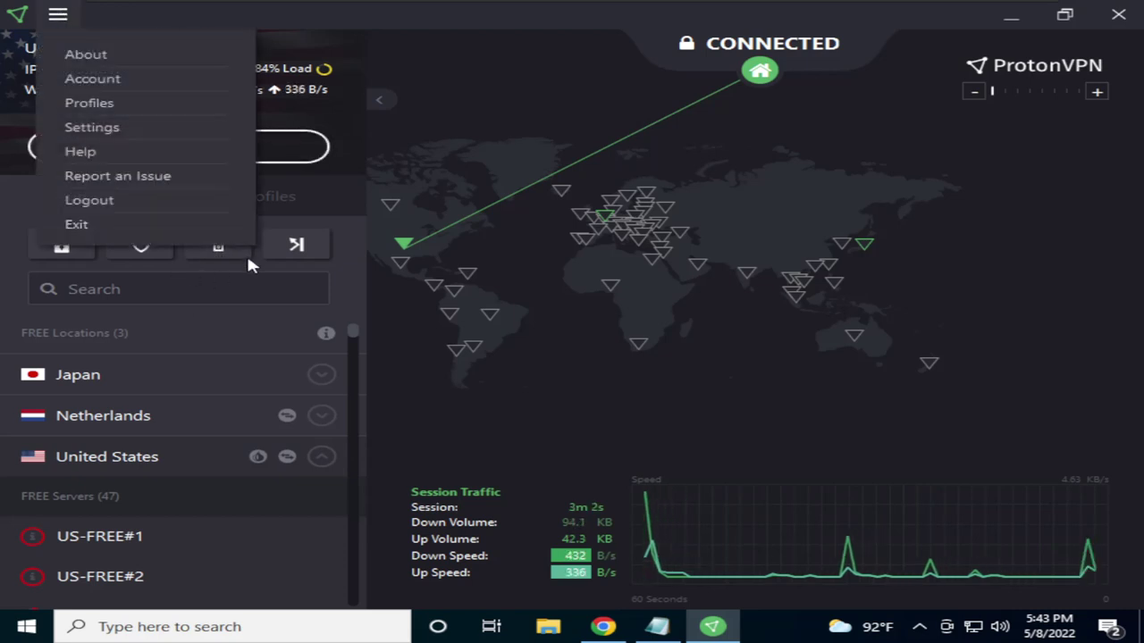
click(93, 131)
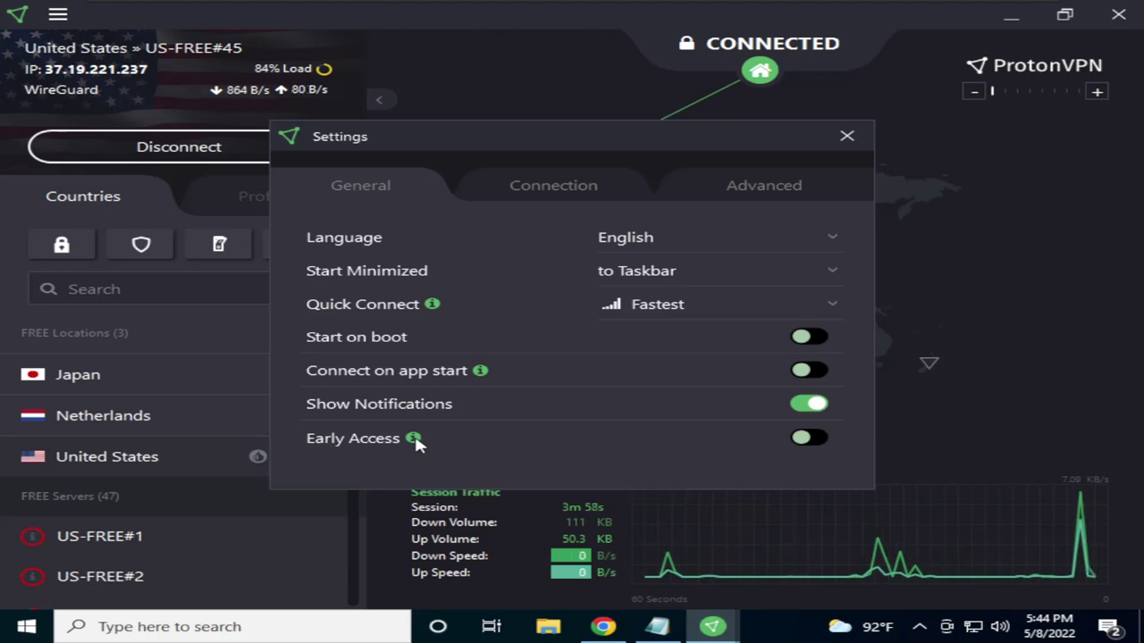
mouse_move(414, 440)
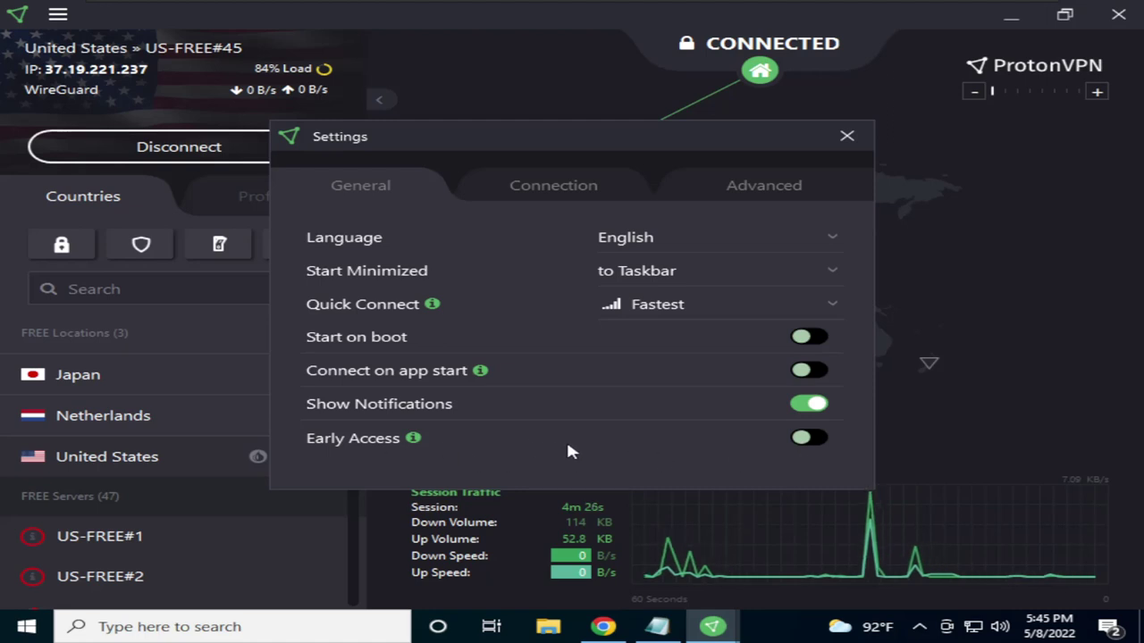
mouse_move(416, 441)
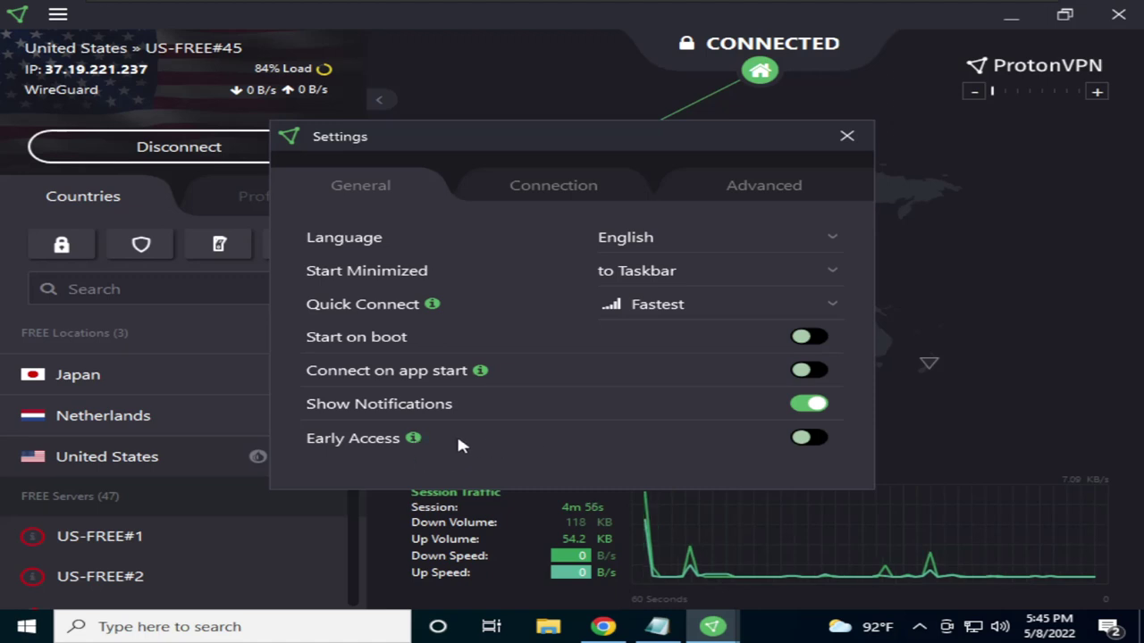
On the Connection tab, dismiss the Moderate NAT upgrade prompt and leave Custom DNS Servers off
click(556, 188)
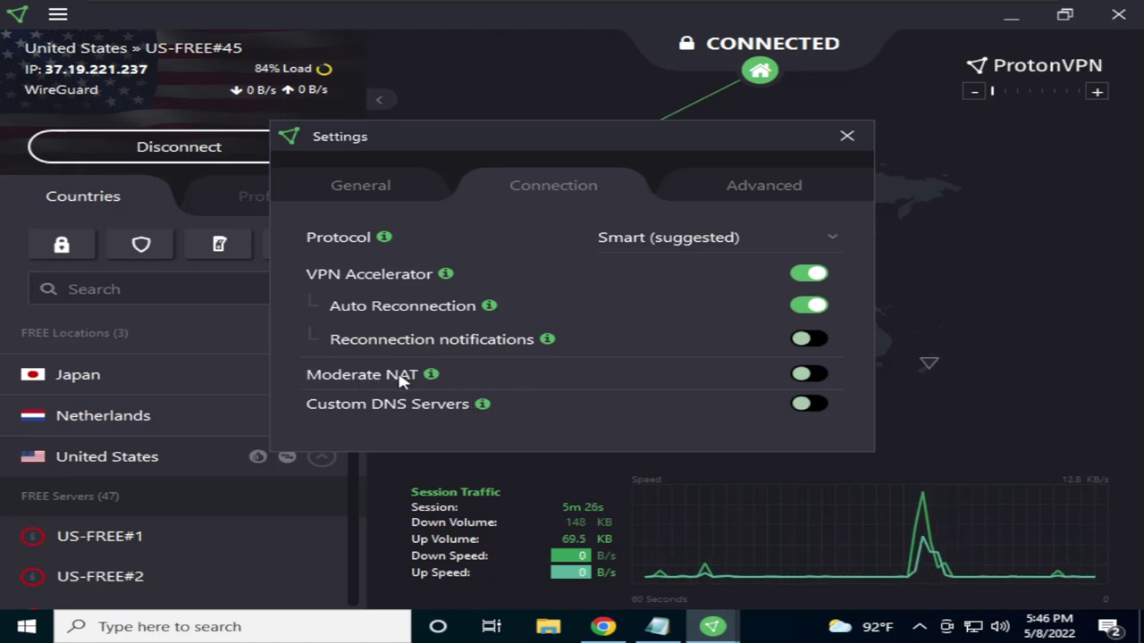
click(809, 374)
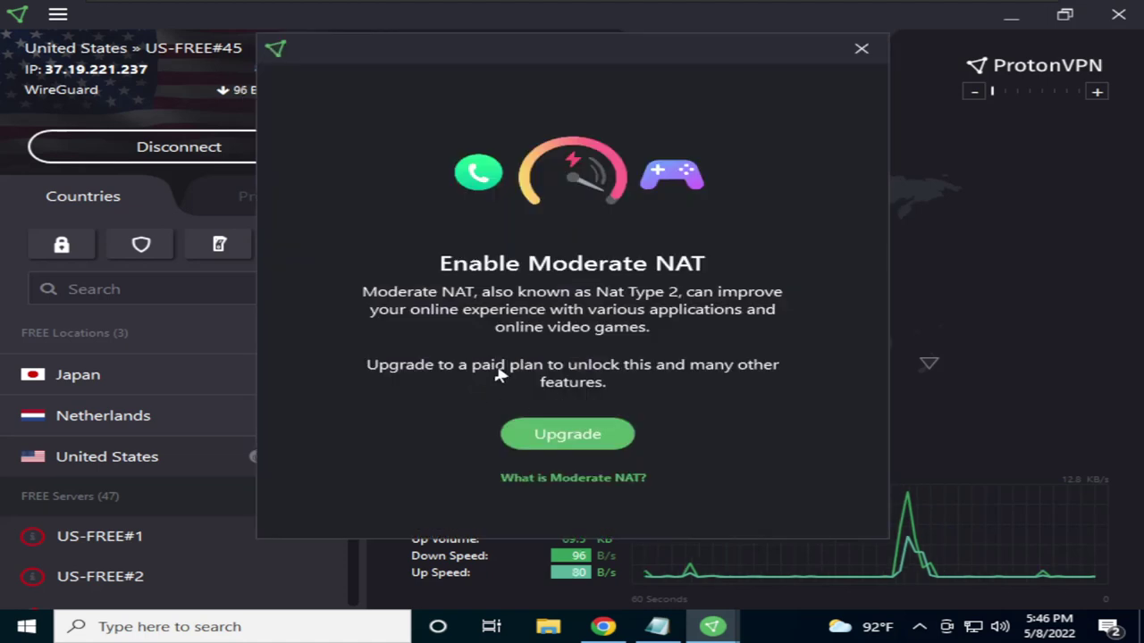
click(862, 48)
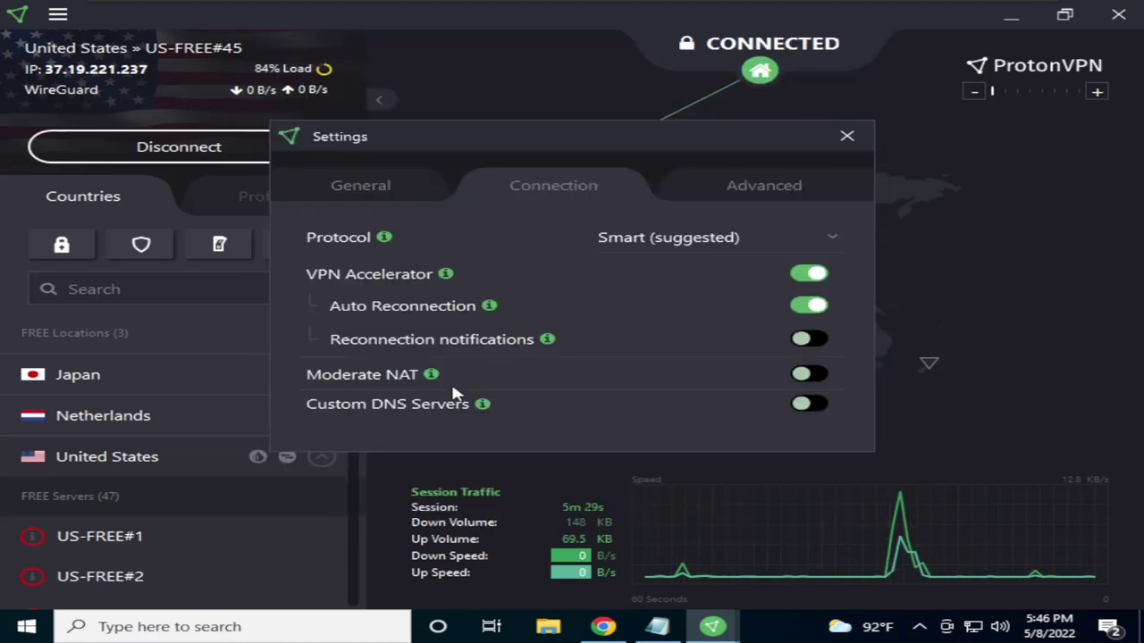
click(815, 404)
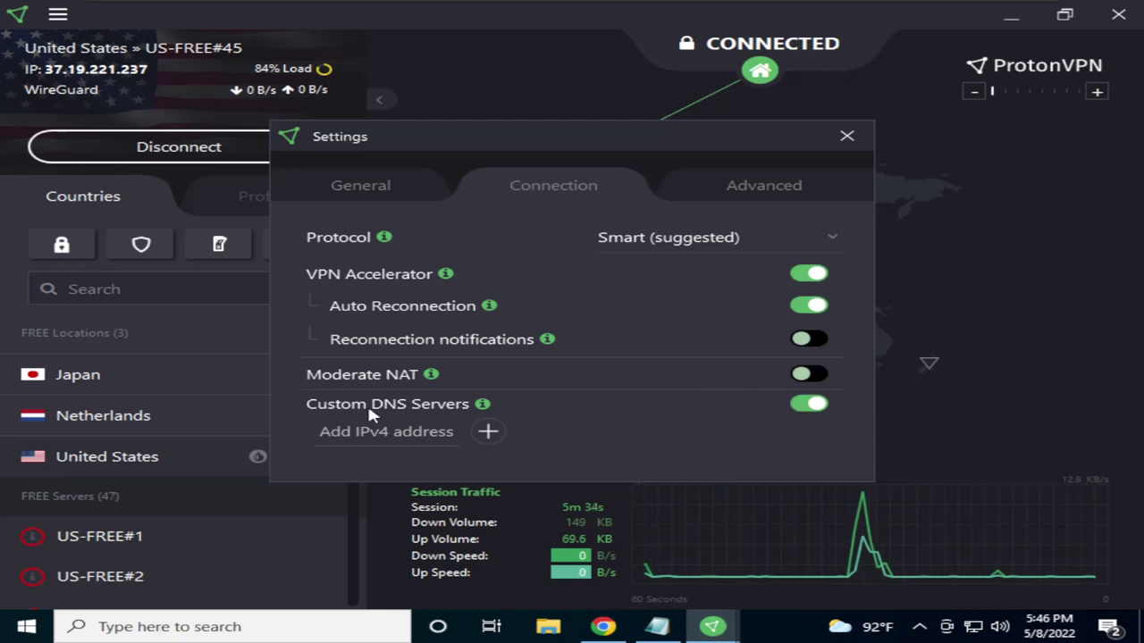
click(807, 406)
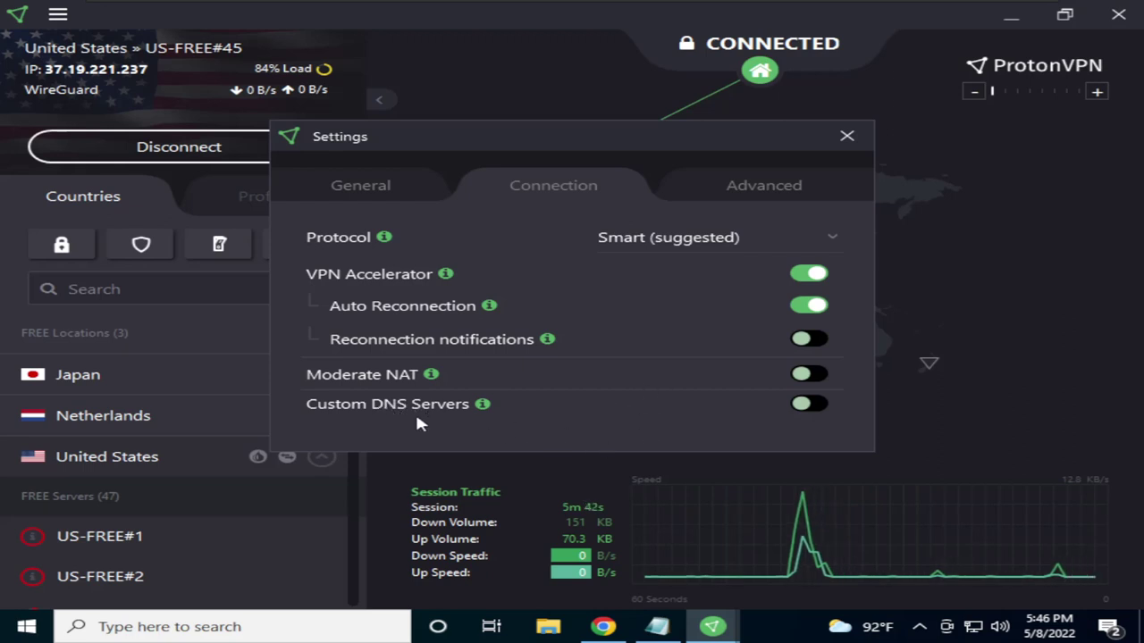
Show ProtonVPN's Advanced settings with Split Tunneling still off, and bring up the Windows Run box
click(760, 199)
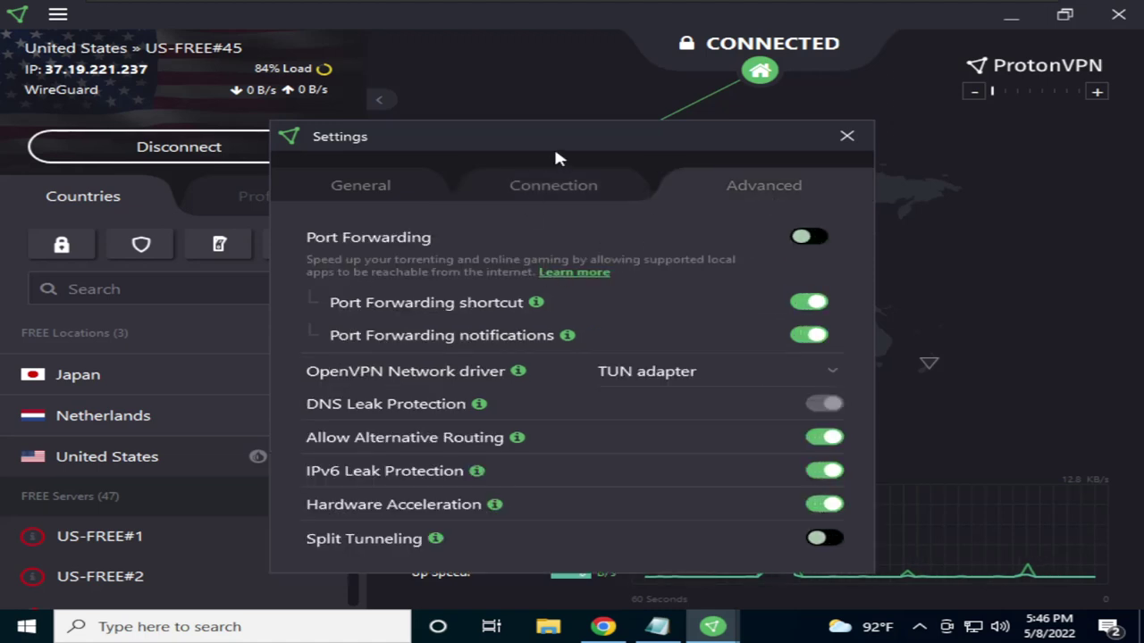
drag(583, 136, 554, 51)
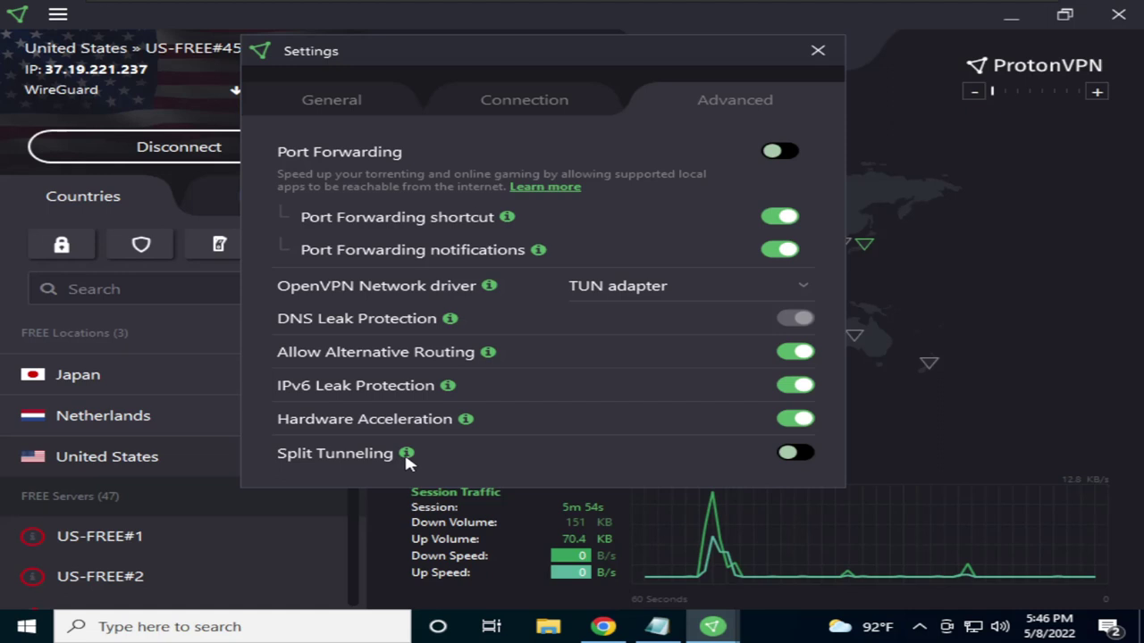
click(791, 454)
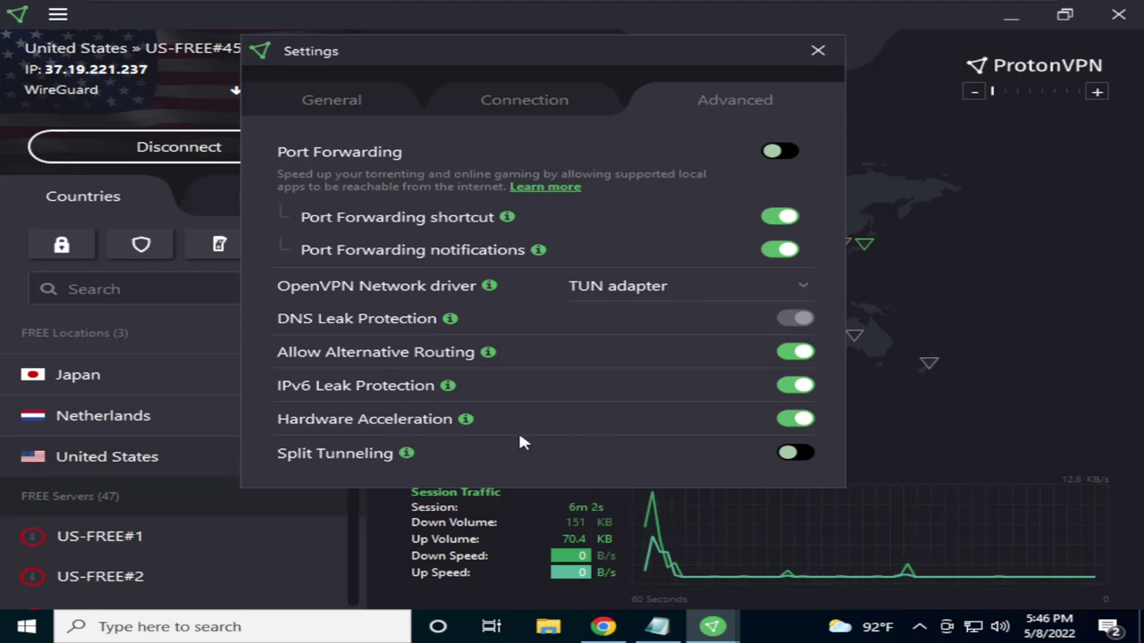
key(super+r)
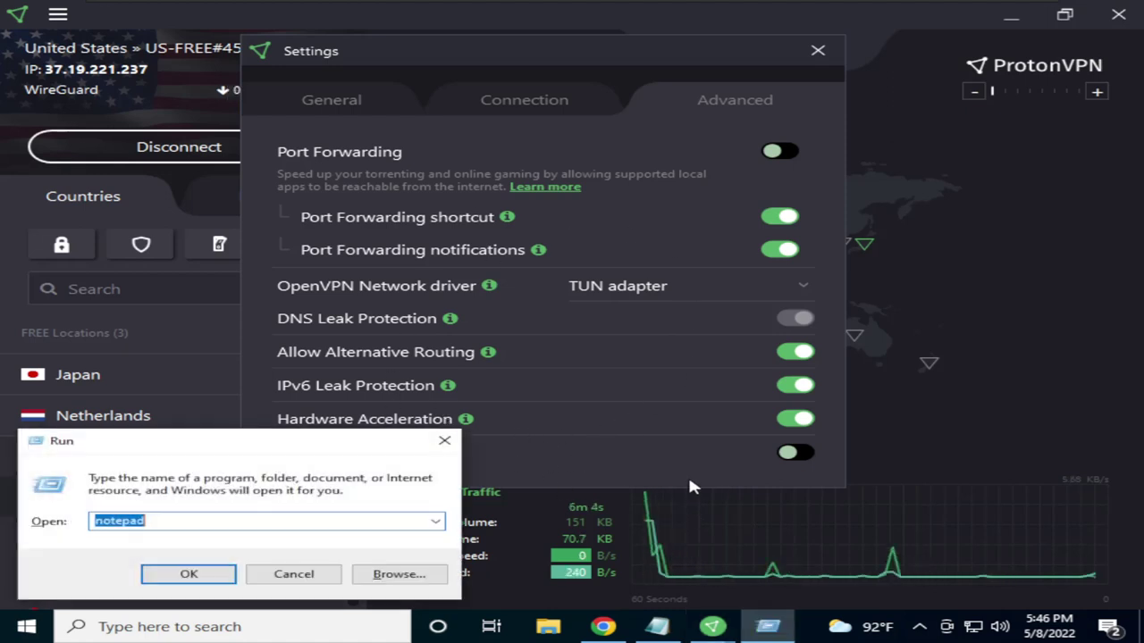
Launch ncpa.cpl and reach the adapter list via Network & Internet Ethernet settings, then close both windows
text(ncpa)
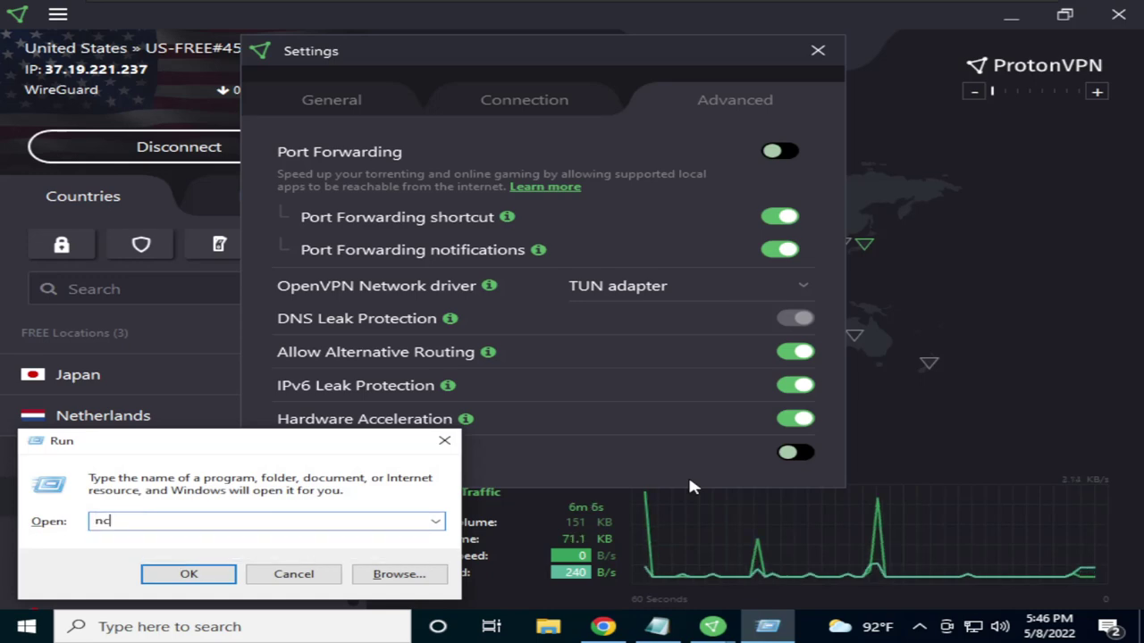
text(.cpl)
key(Return)
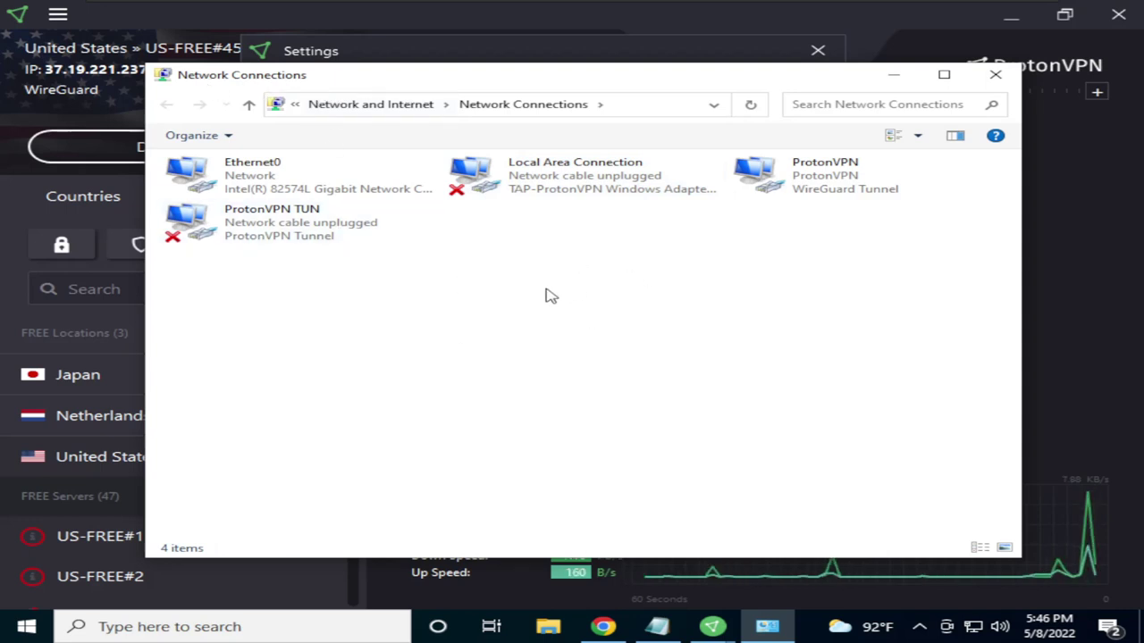
click(974, 627)
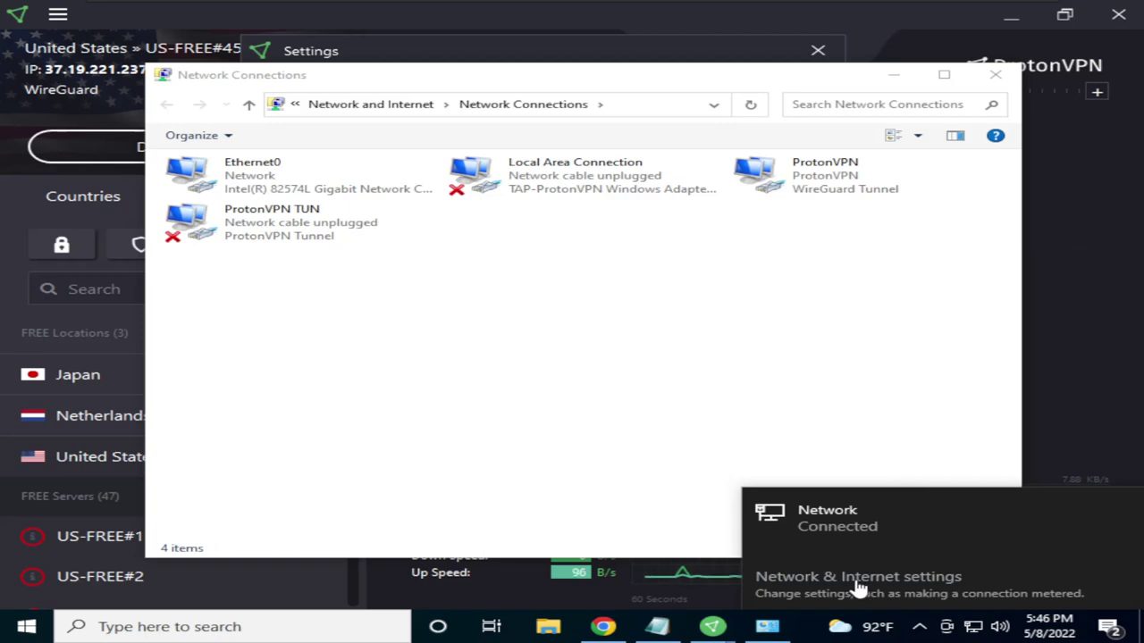
click(858, 581)
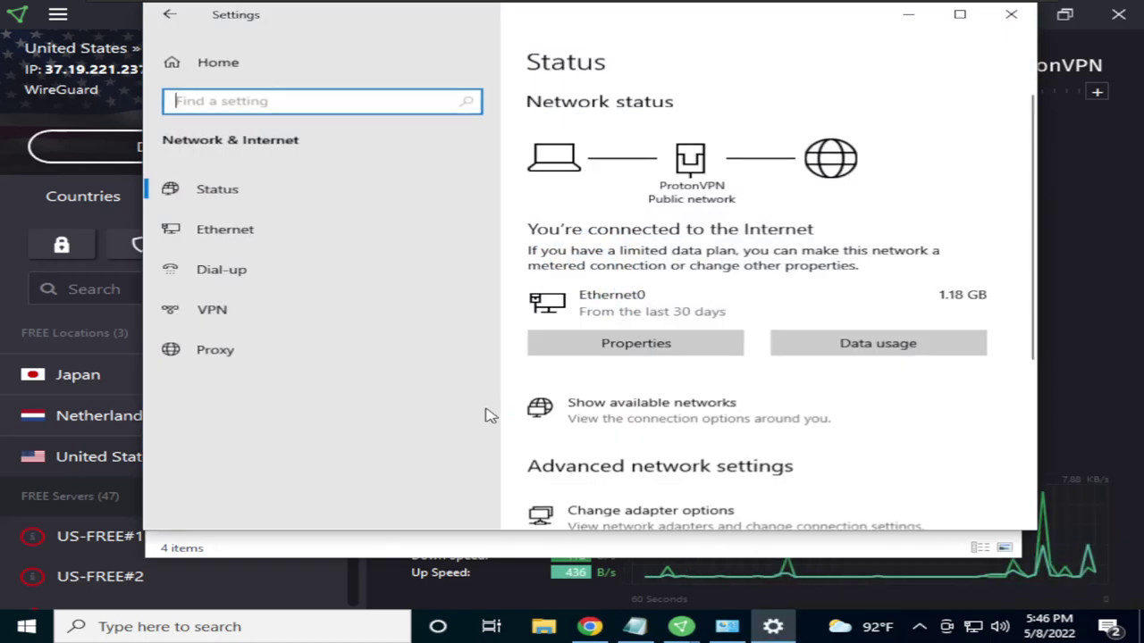
click(220, 229)
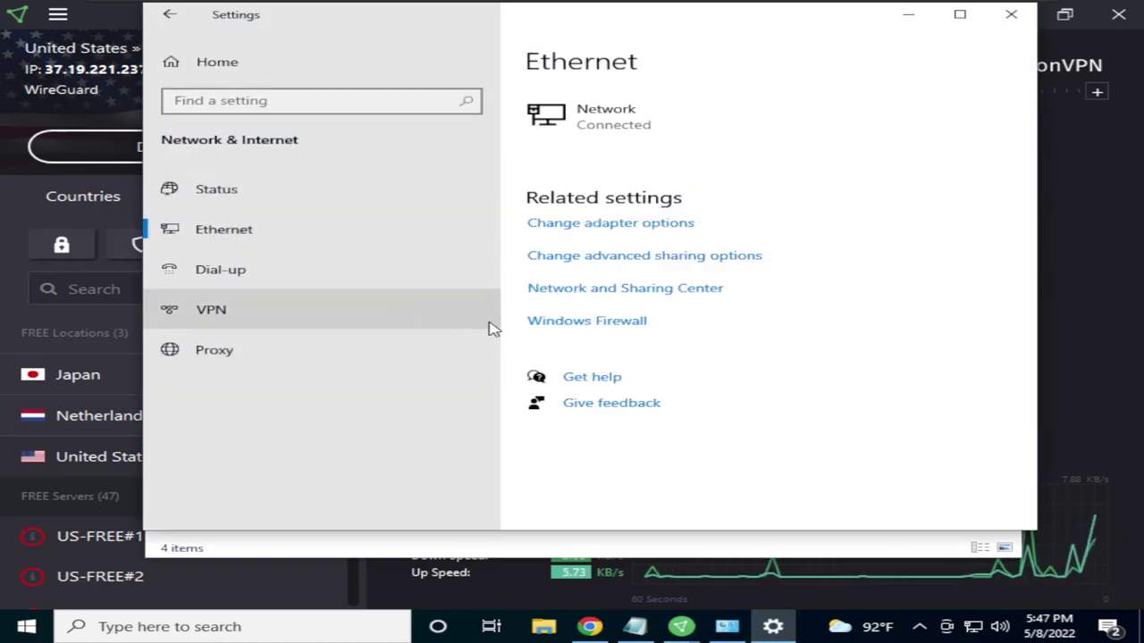
click(580, 229)
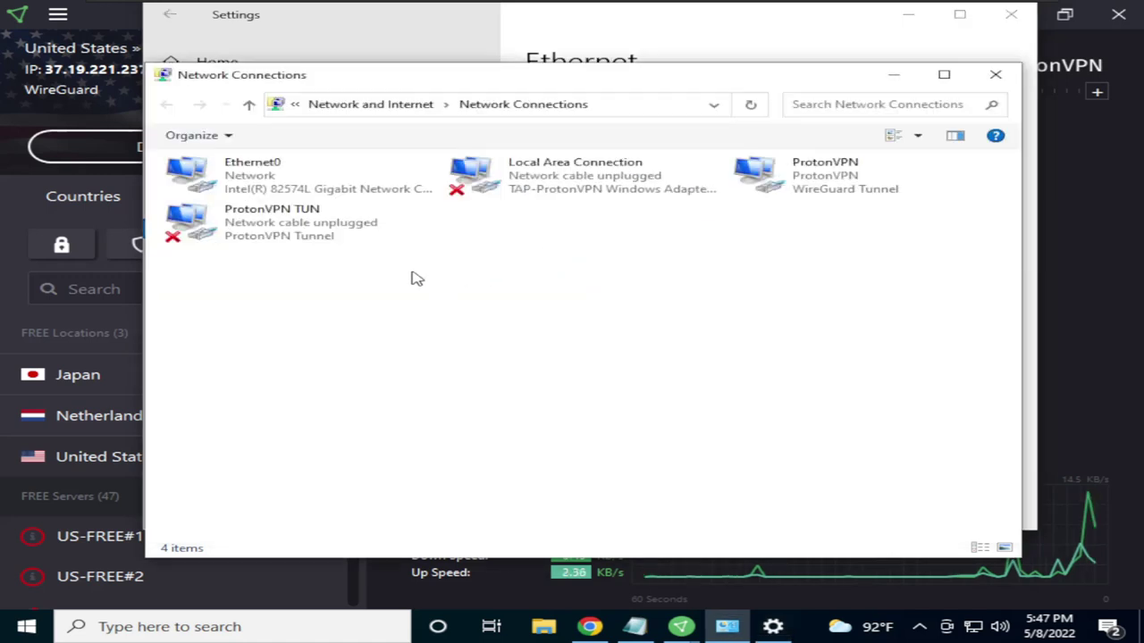
drag(473, 86, 491, 139)
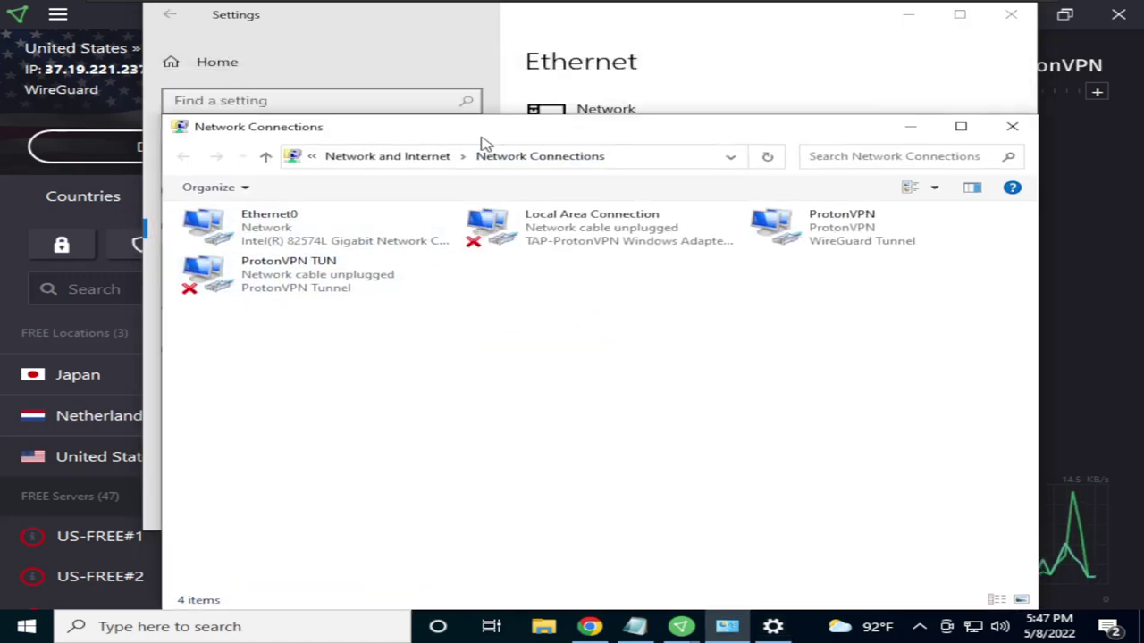
click(1013, 126)
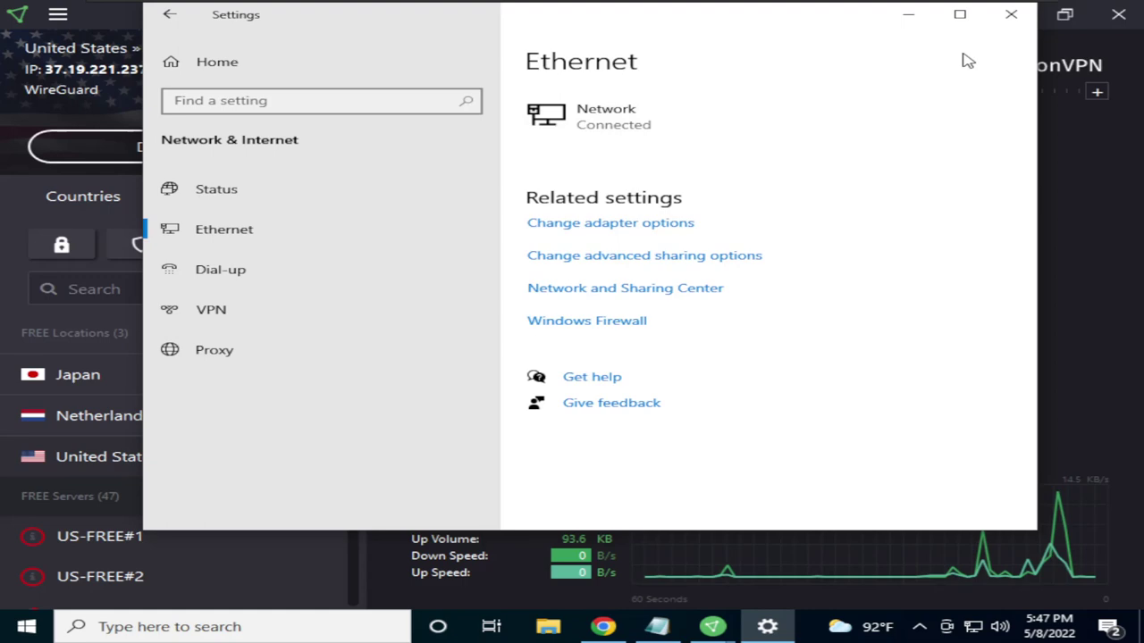
click(1010, 14)
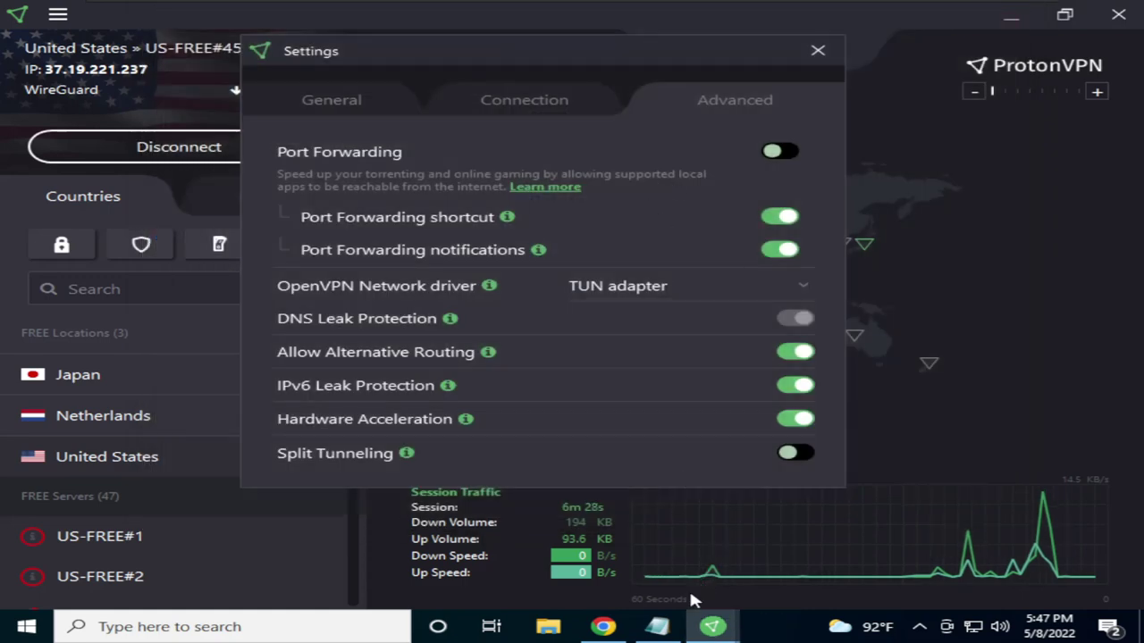
Relaunch Network Connections, inspect the ProtonVPN and Ethernet0 adapters, then minimize the window
key(super+r)
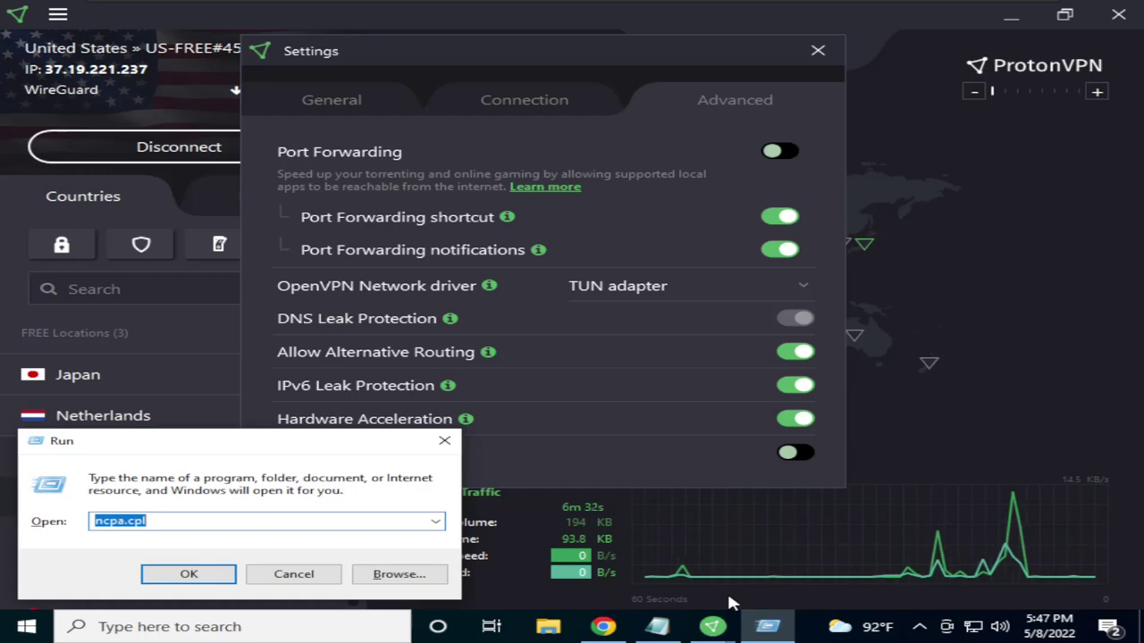
key(Return)
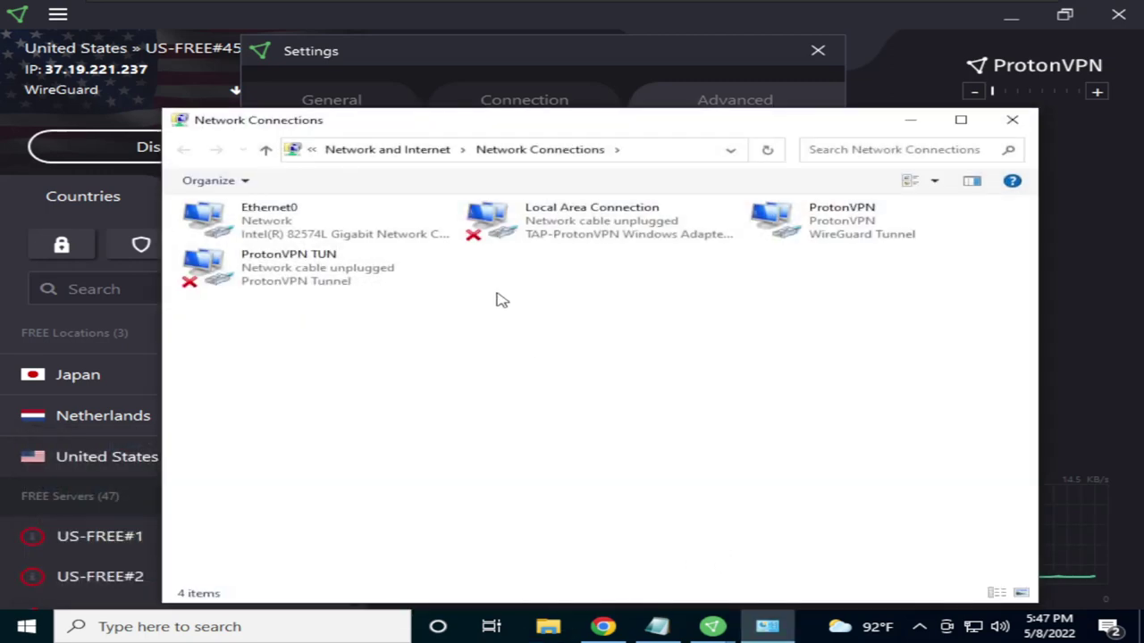
click(786, 225)
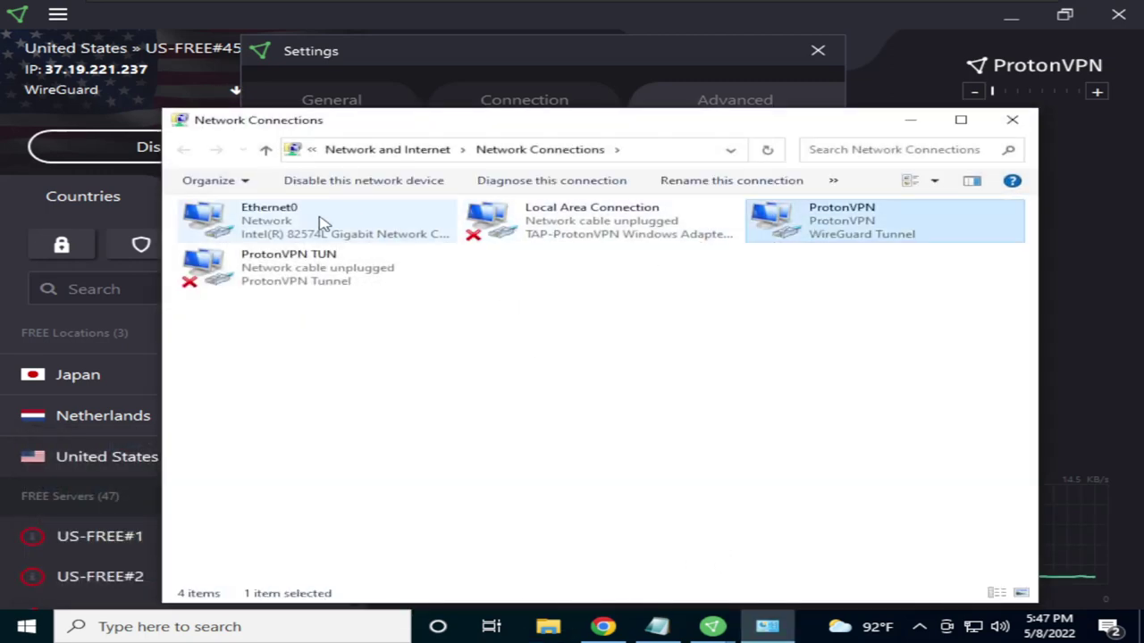
click(290, 224)
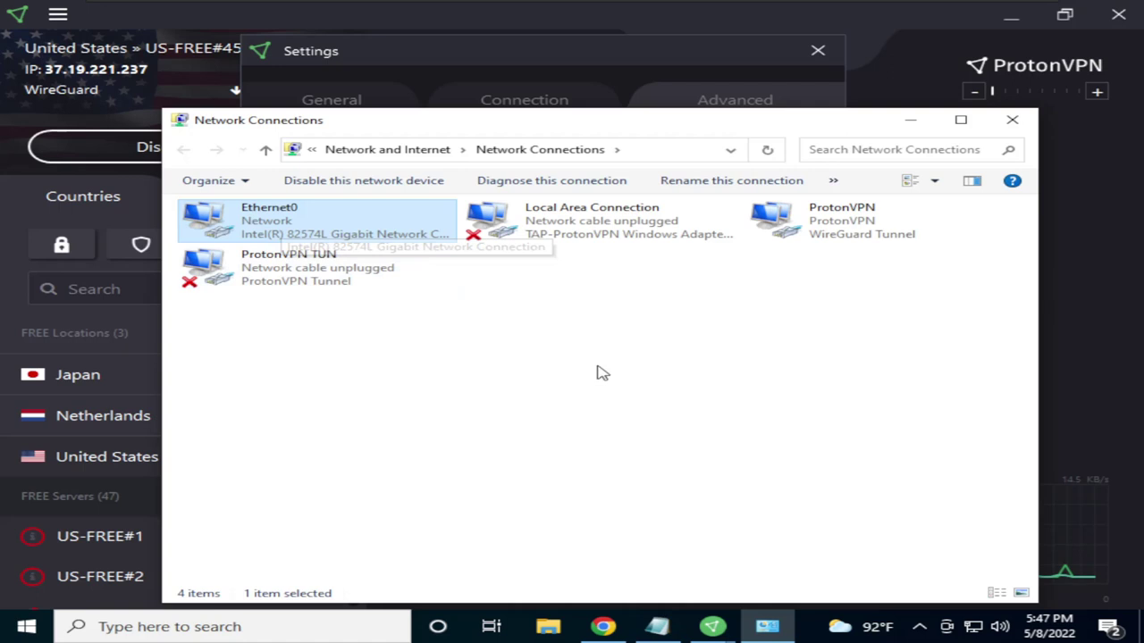
click(781, 229)
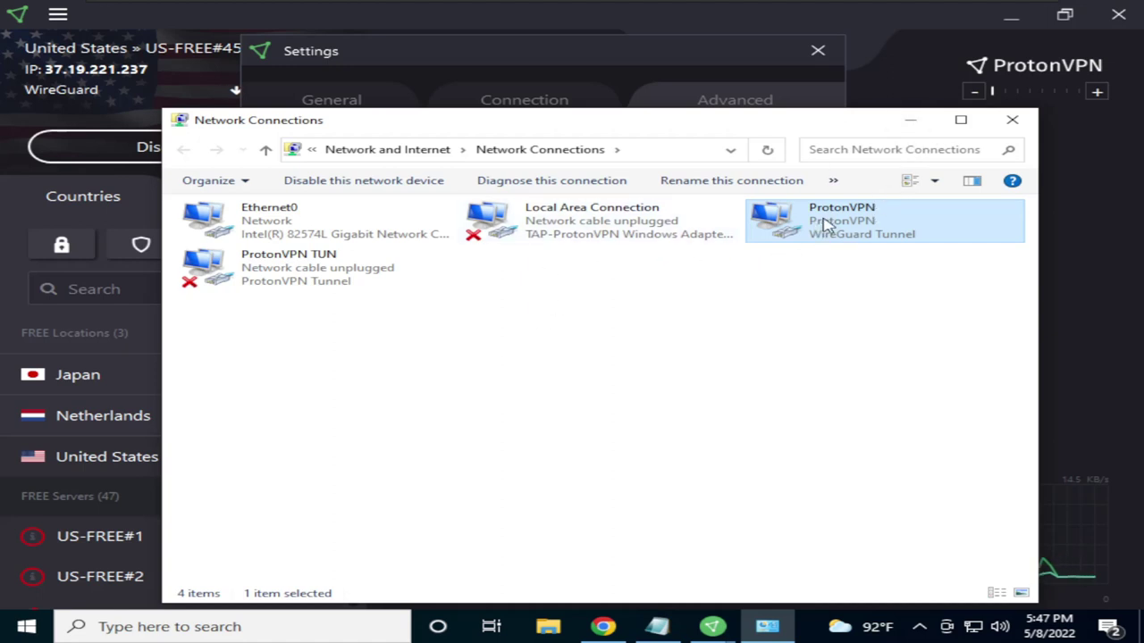
click(911, 123)
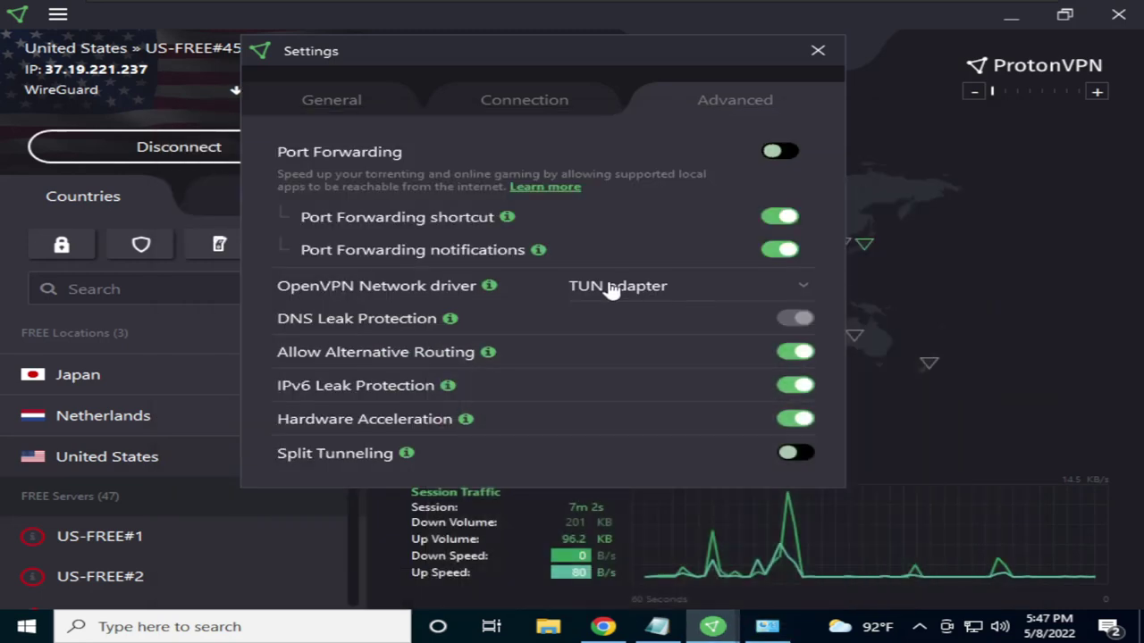
Enable Split Tunneling, tick Microsoft Edge, and select 'Only included apps/IPs will go through VPN tunnel'
click(792, 453)
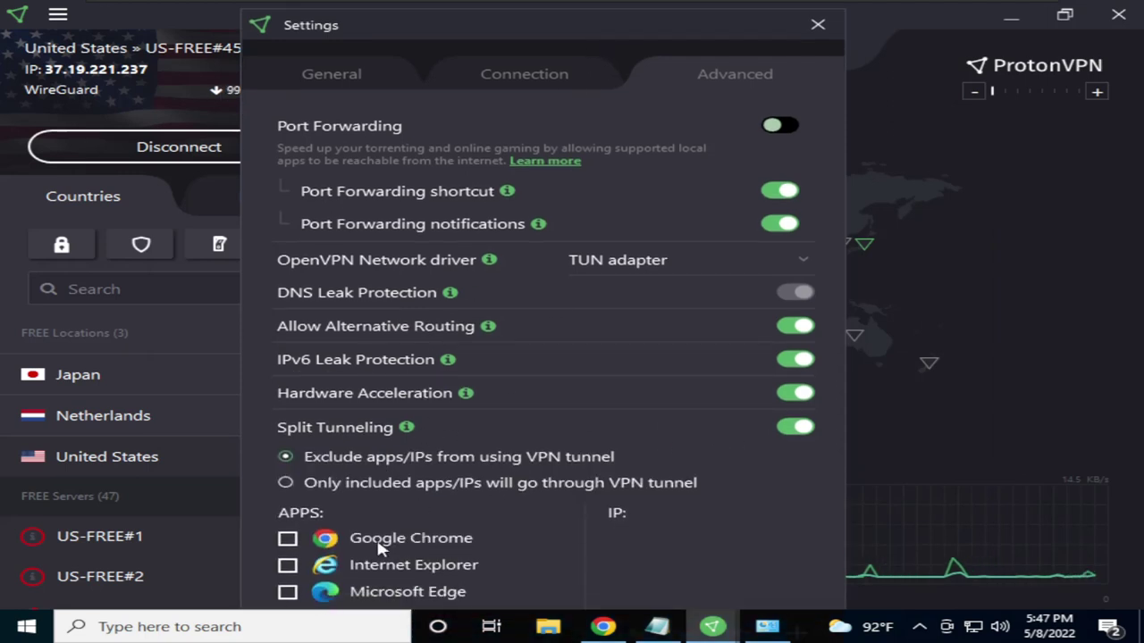
click(288, 594)
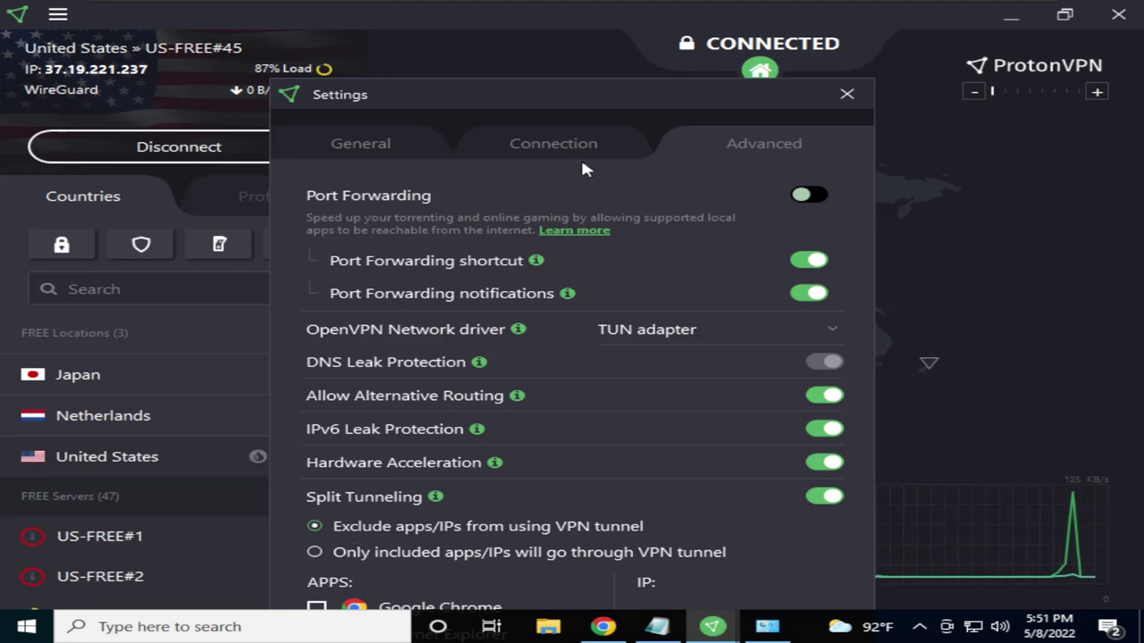
drag(555, 93, 550, 27)
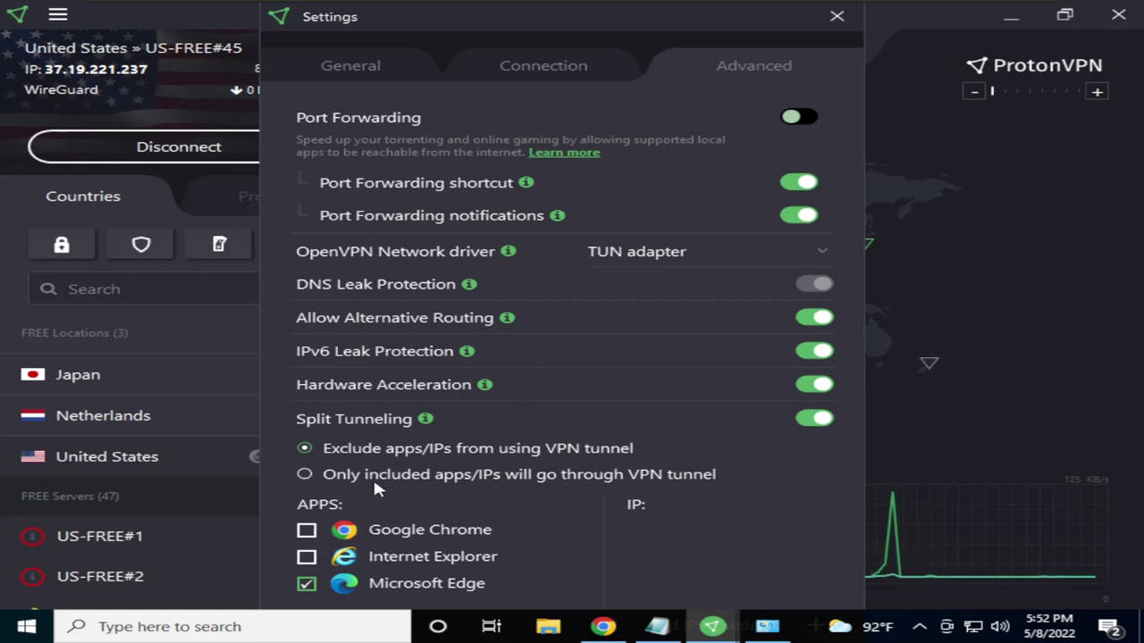
click(305, 474)
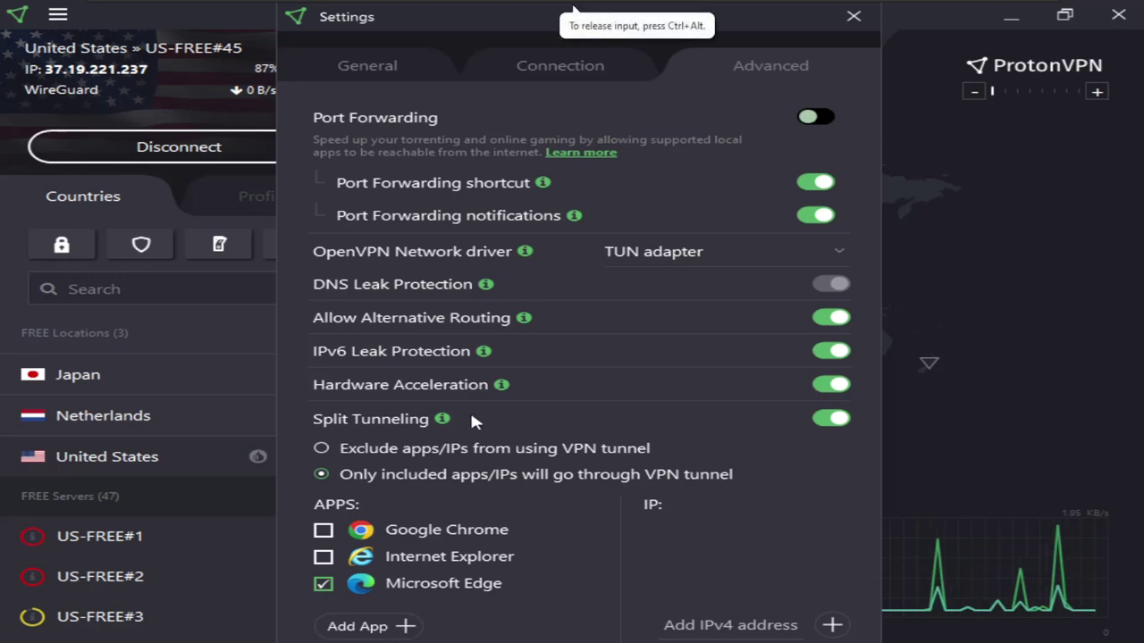
Browse the Add App file picker up to the folders of Local Disk (C:)
click(406, 626)
scroll(572, 238, down, 1)
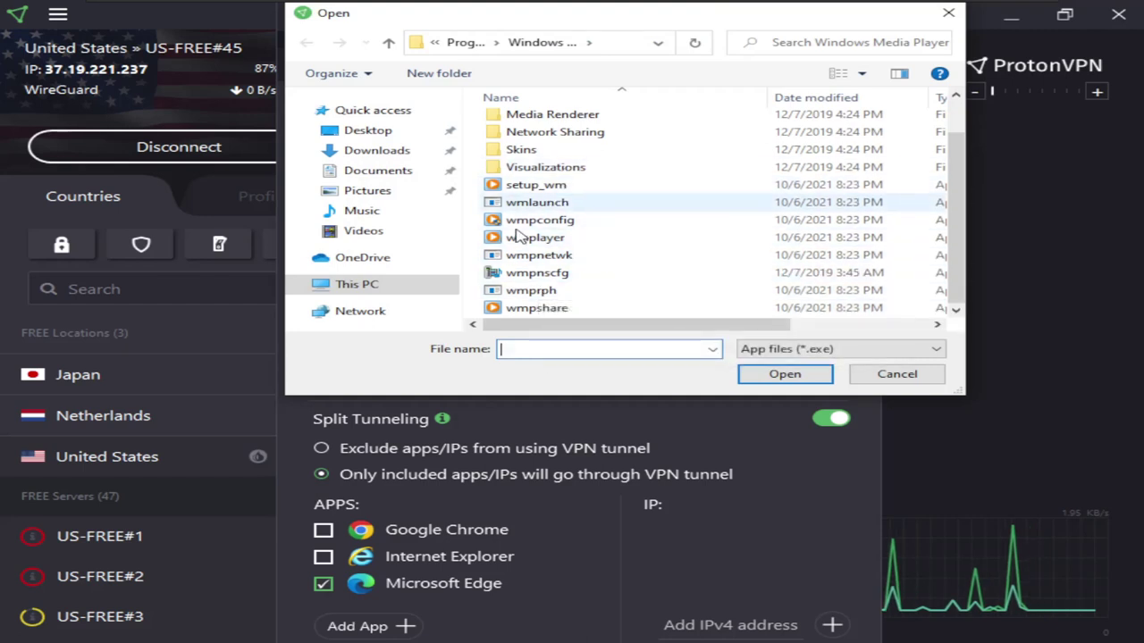
click(465, 42)
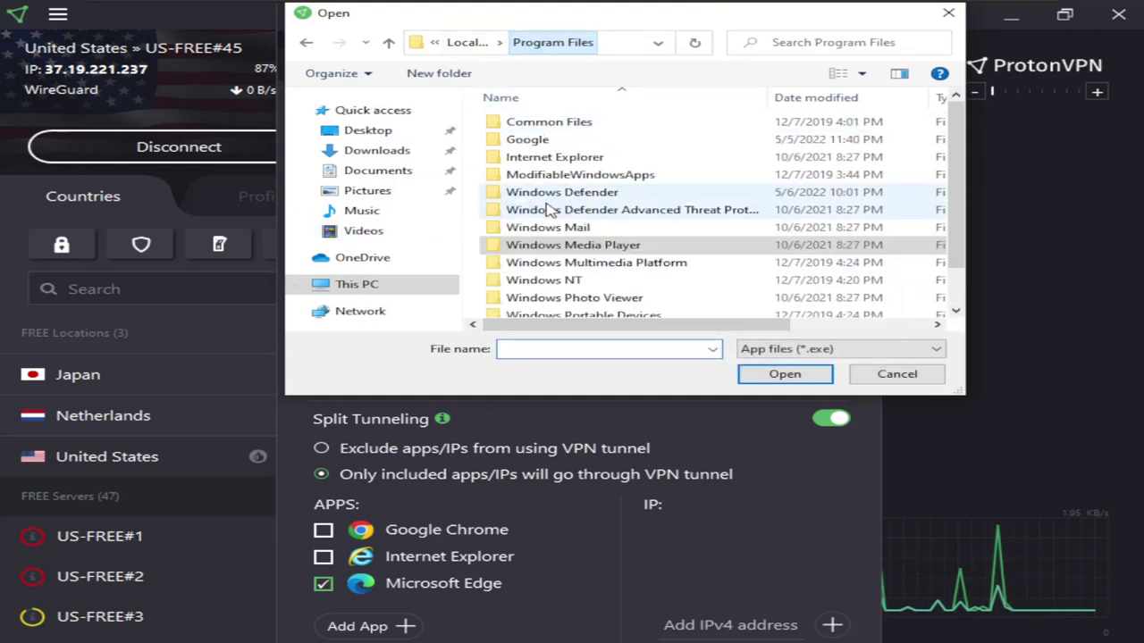
click(463, 42)
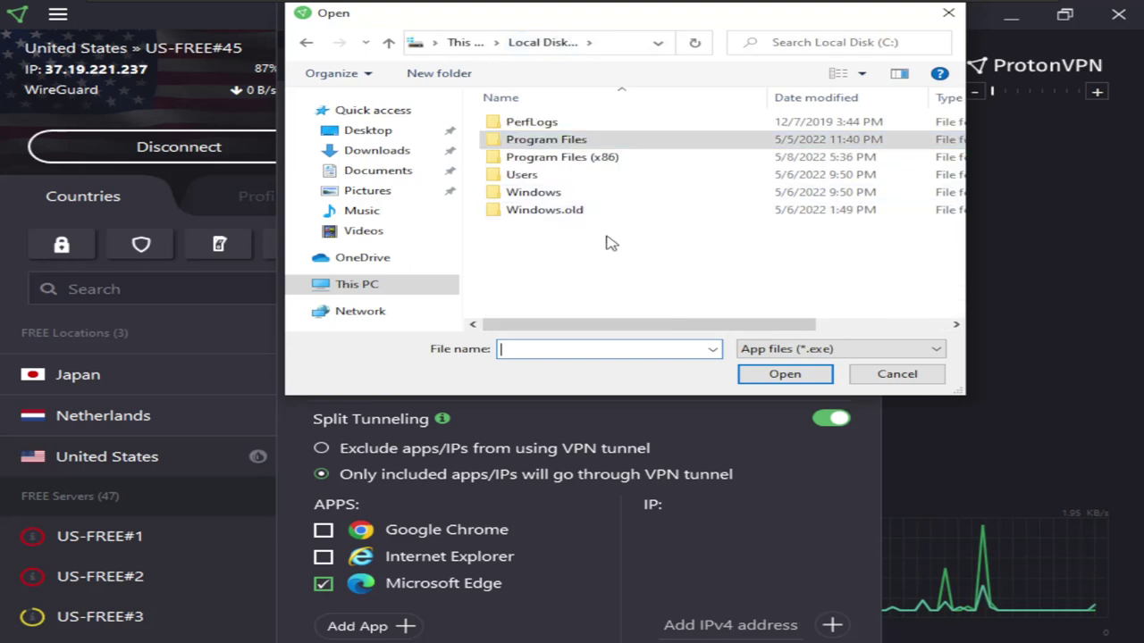
double_click(536, 157)
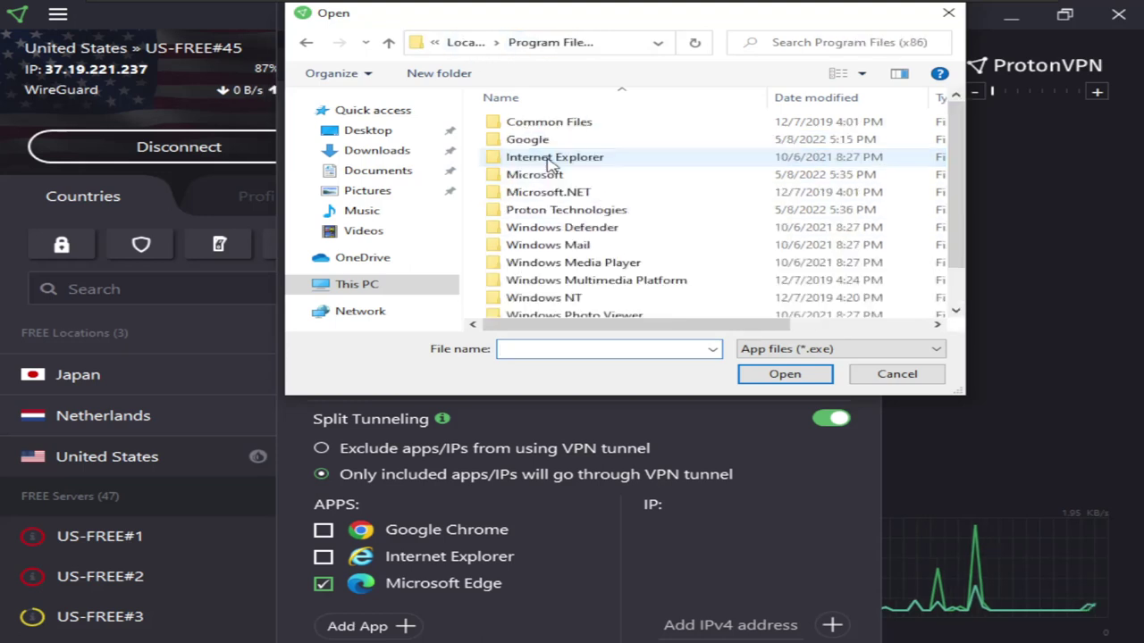
click(464, 42)
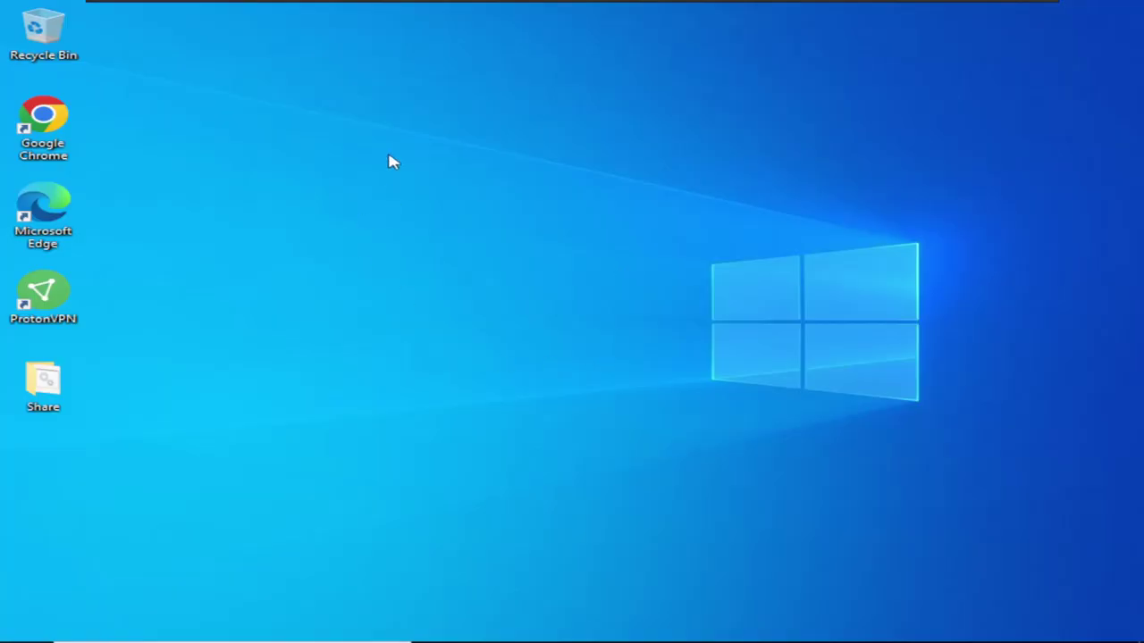
right_click(389, 161)
Open the ProtonVPN desktop shortcut's file location in File Explorer
click(447, 208)
right_click(51, 295)
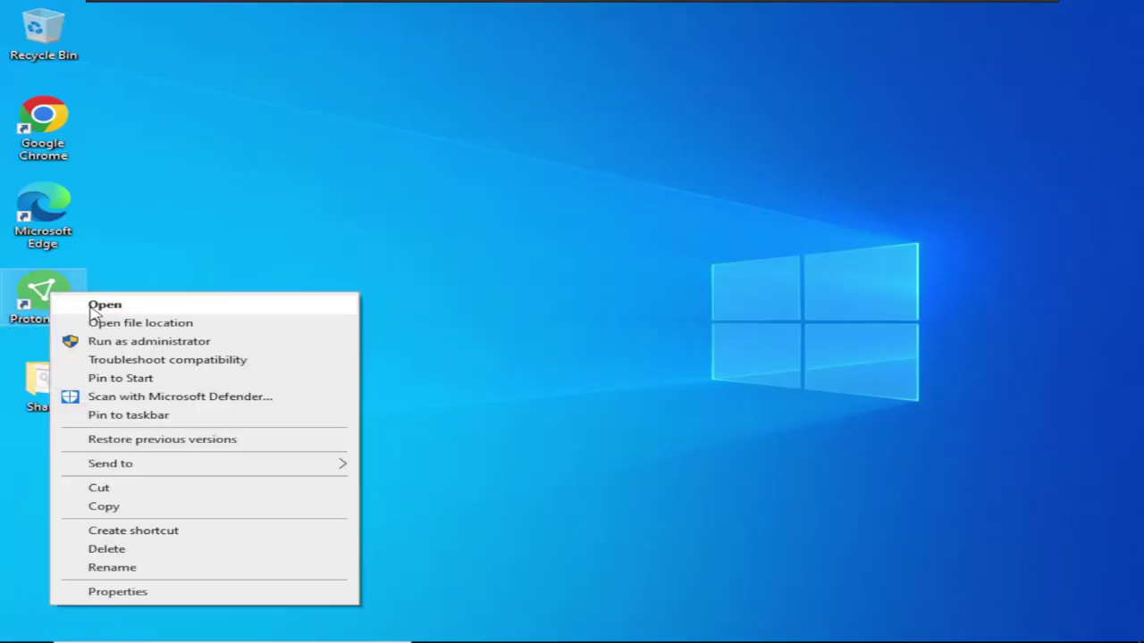
click(170, 323)
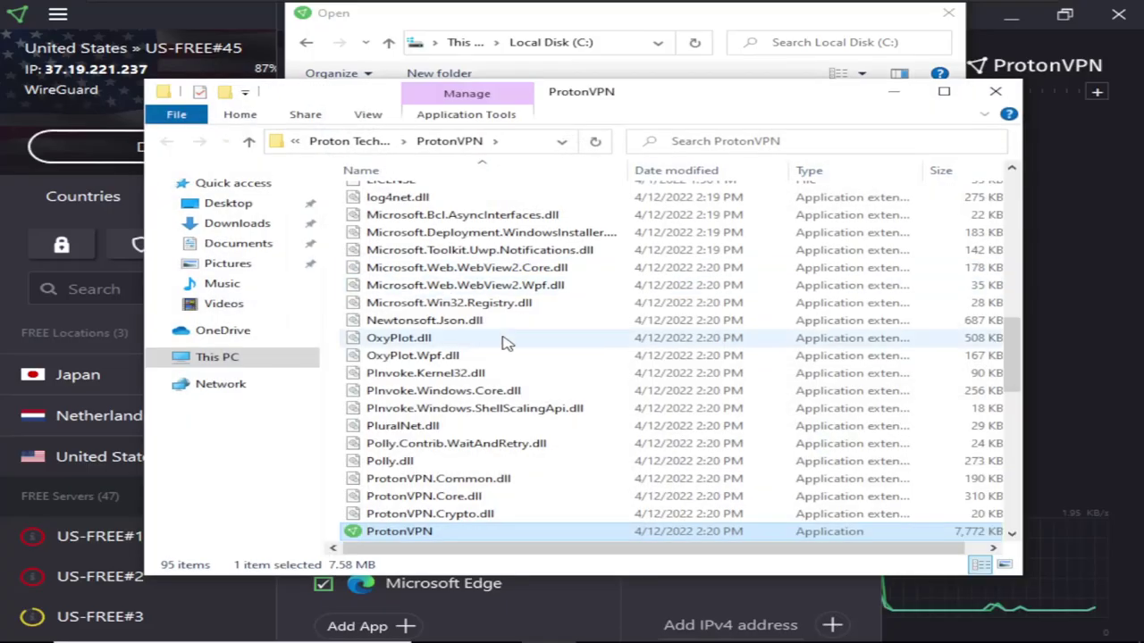
scroll(501, 348, up, 12)
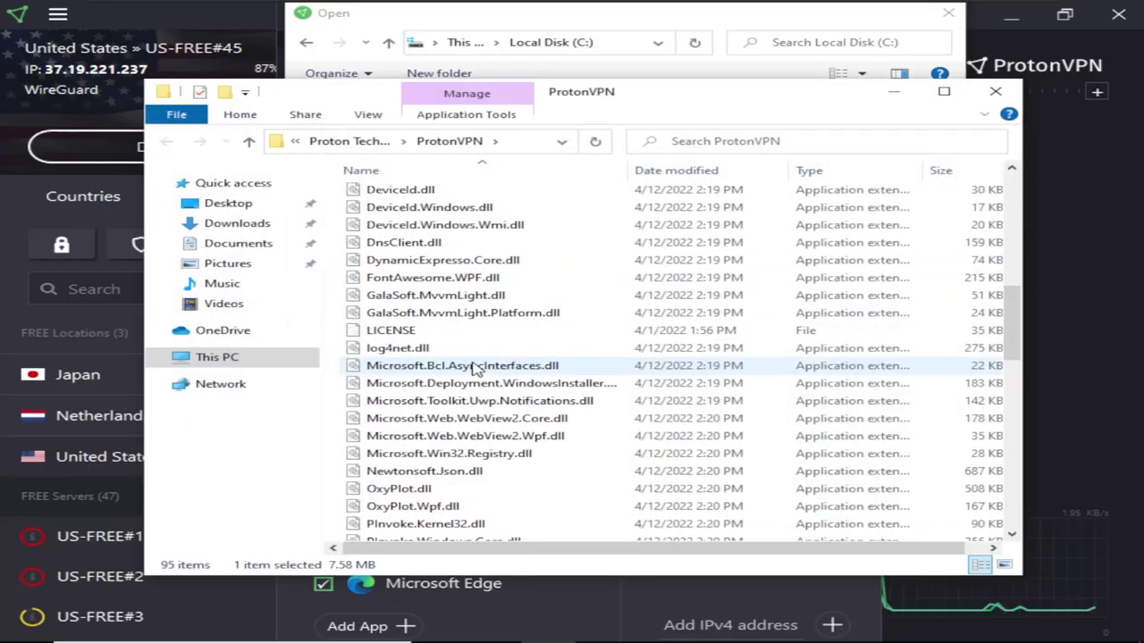
scroll(488, 349, down, 8)
scroll(488, 350, down, 12)
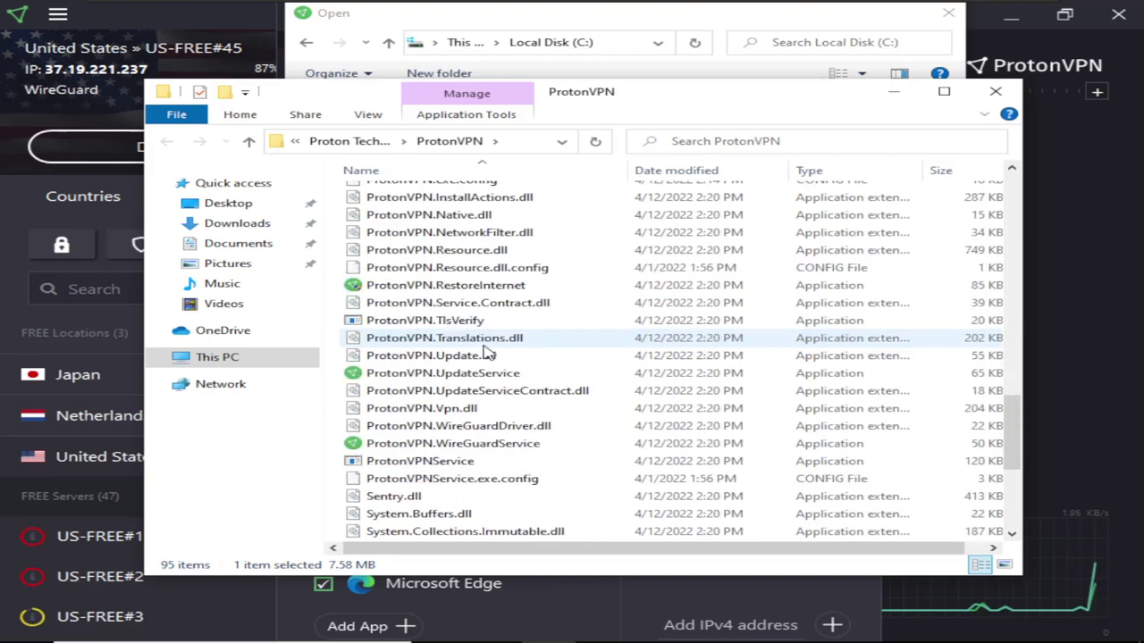
scroll(358, 357, up, 5)
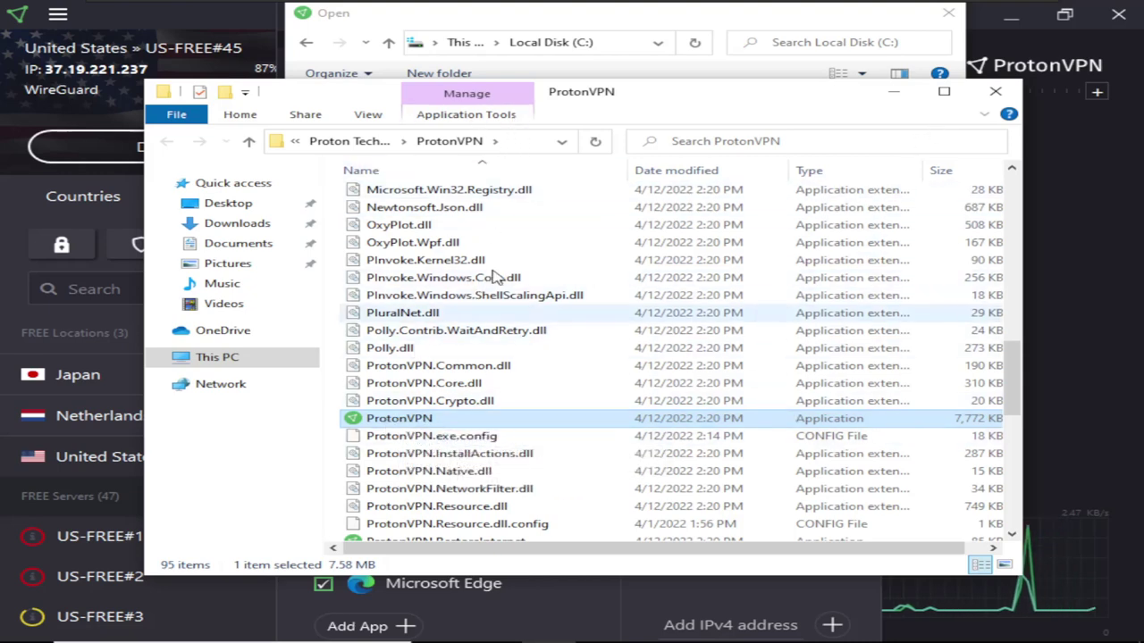
Copy the Proton Technologies\ProtonVPN folder path from the address bar and close Explorer
click(524, 149)
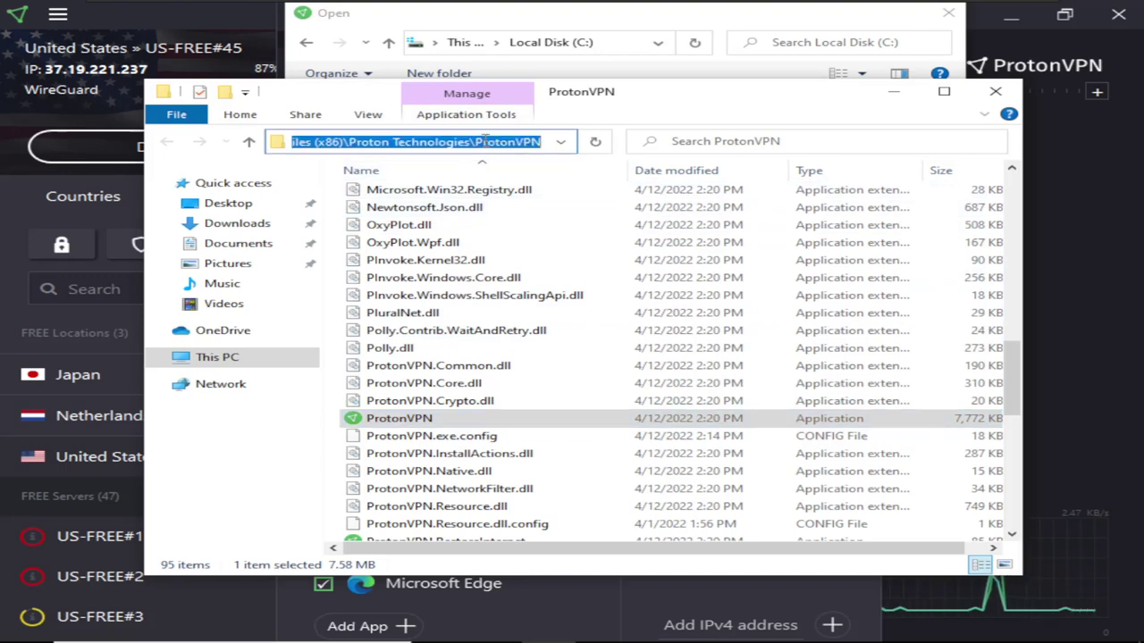
right_click(484, 141)
click(536, 190)
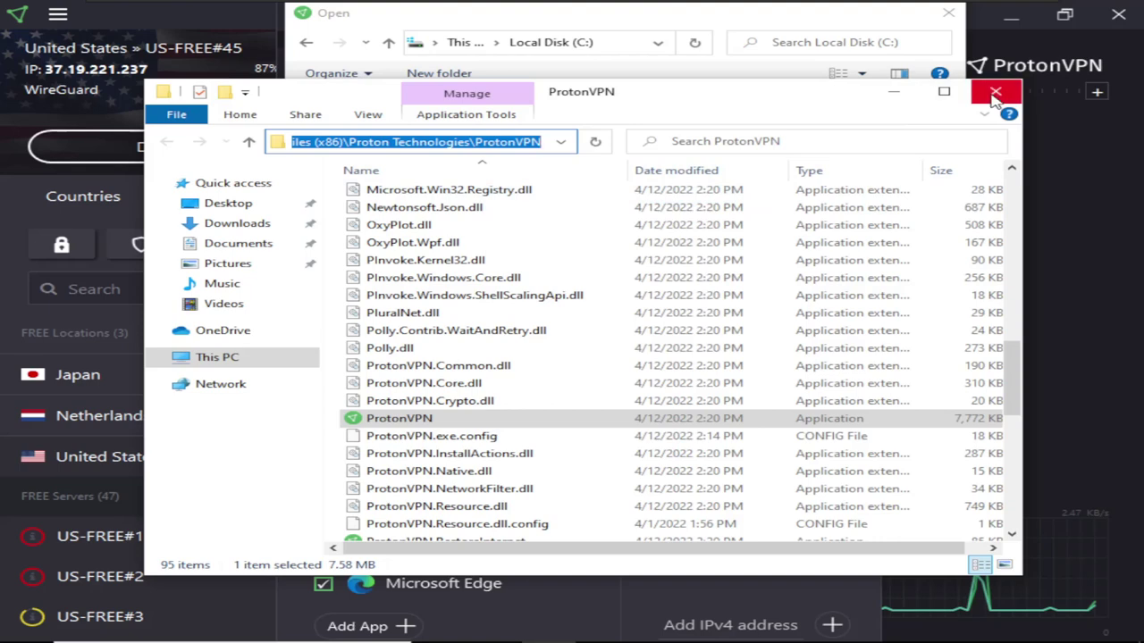
click(995, 94)
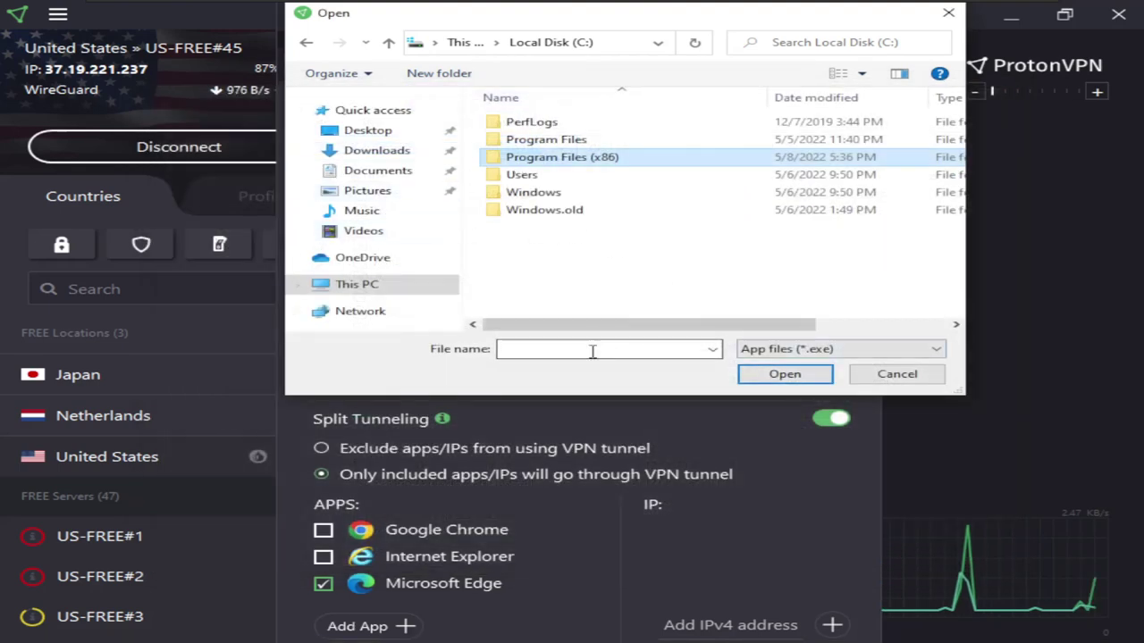
Paste the copied ProtonVPN folder path into File name and open that folder
click(592, 350)
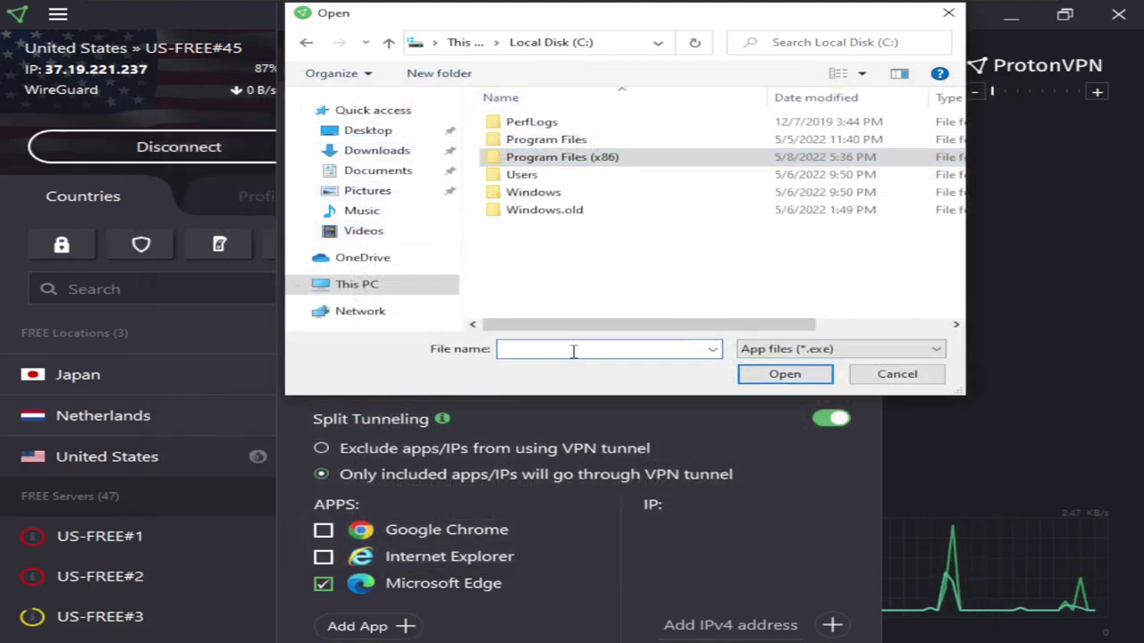
key(ctrl+v)
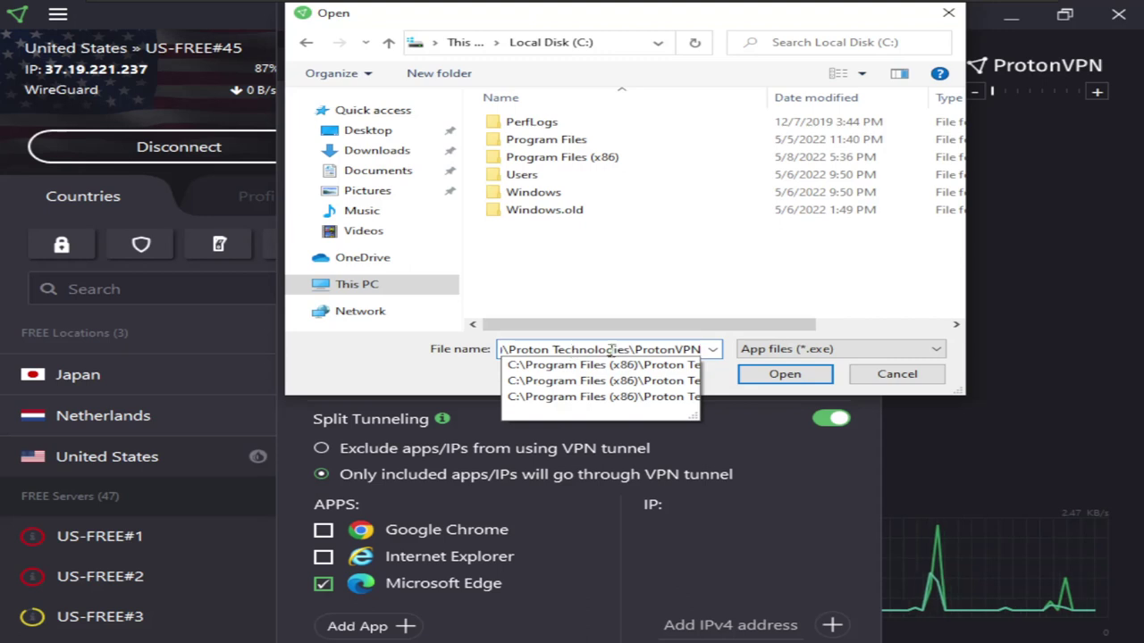
key(Down)
key(BackSpace)
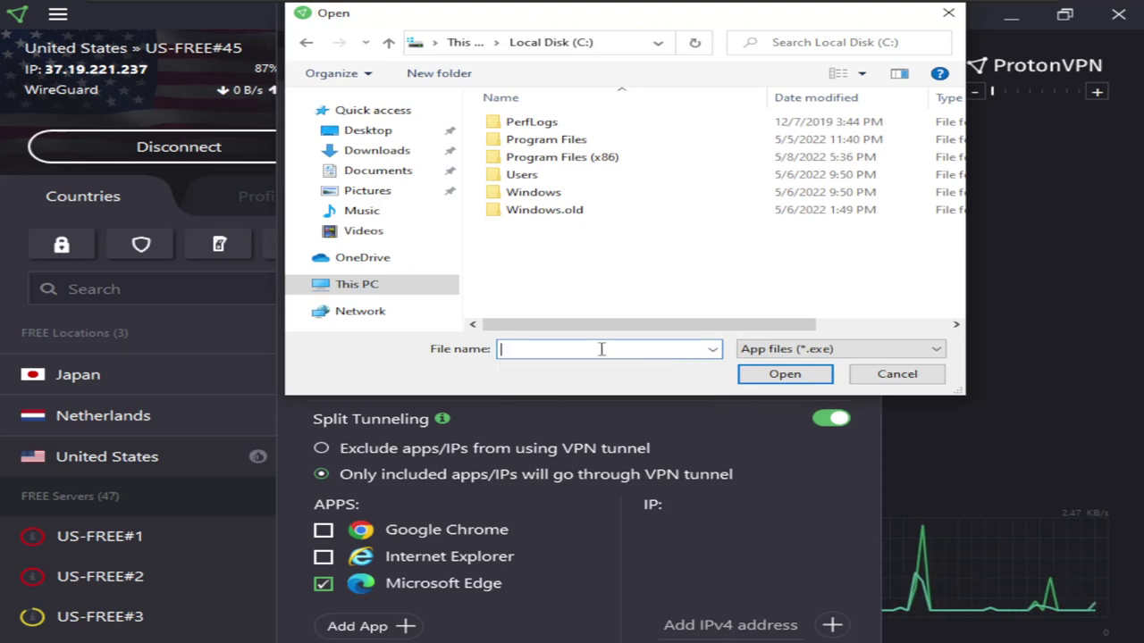
right_click(598, 350)
click(637, 420)
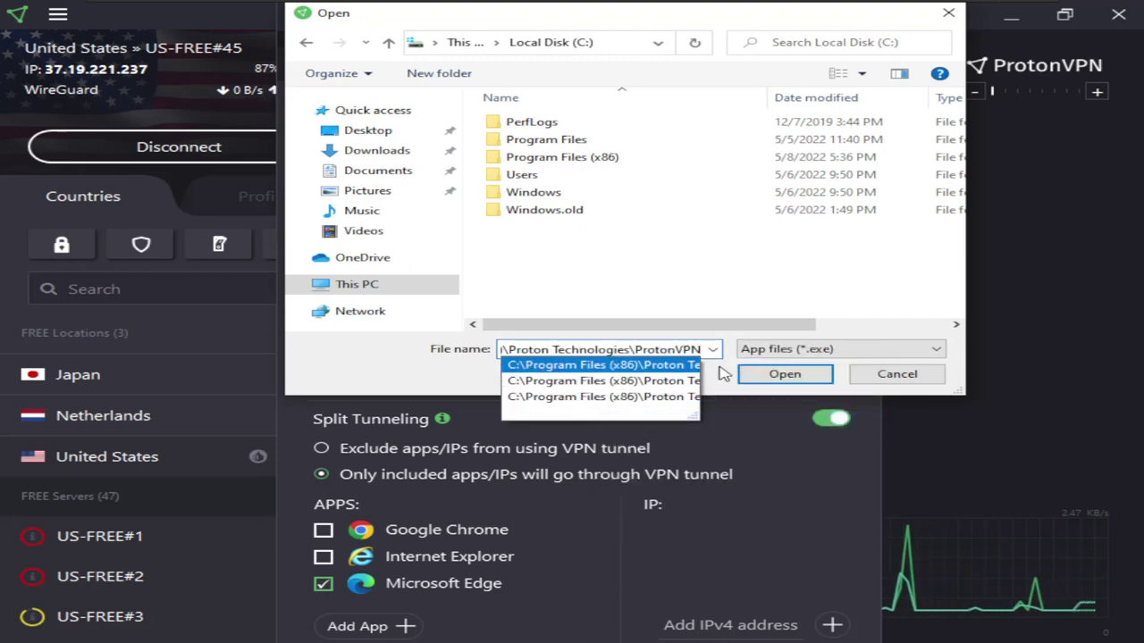
click(779, 374)
Add ProtonVPN.exe to the split-tunneling apps list, then untick it
scroll(581, 237, down, 5)
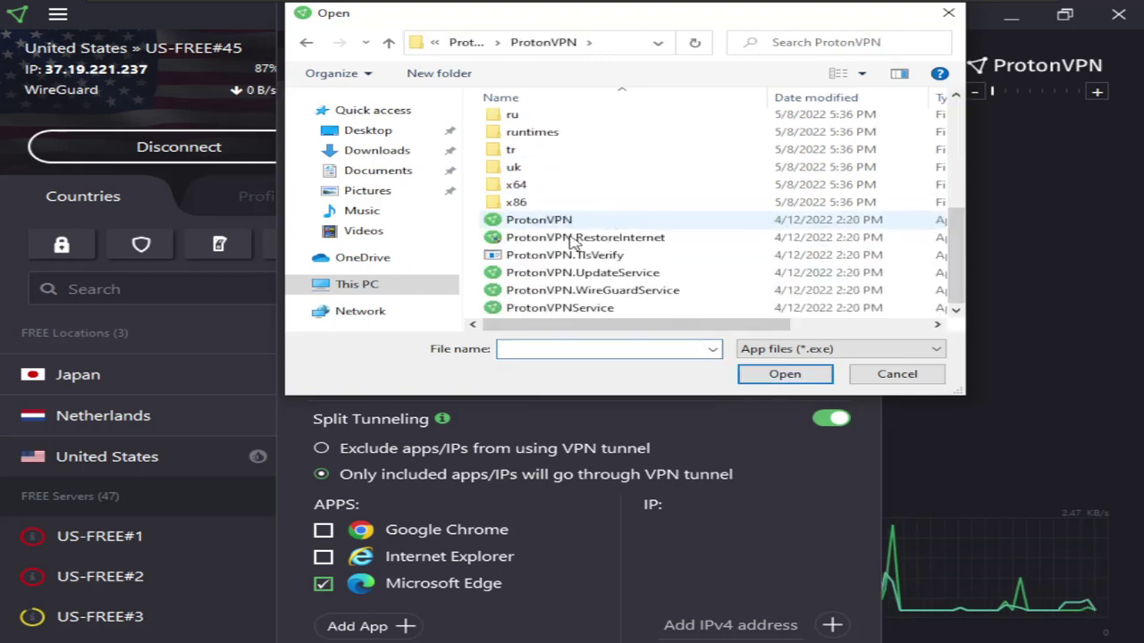
click(541, 221)
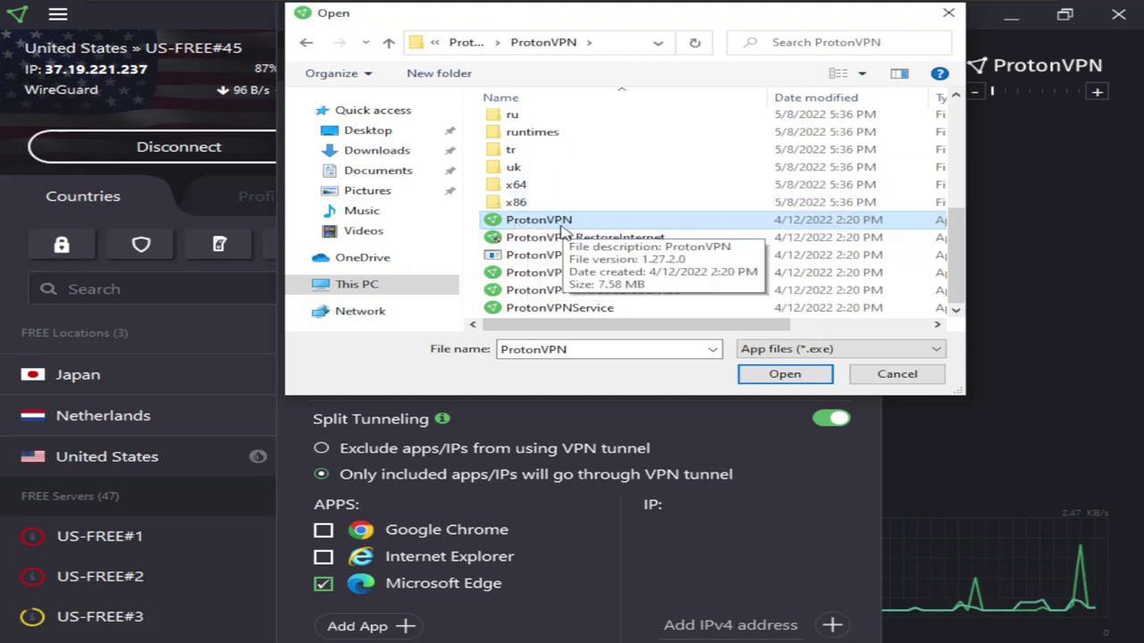
click(781, 375)
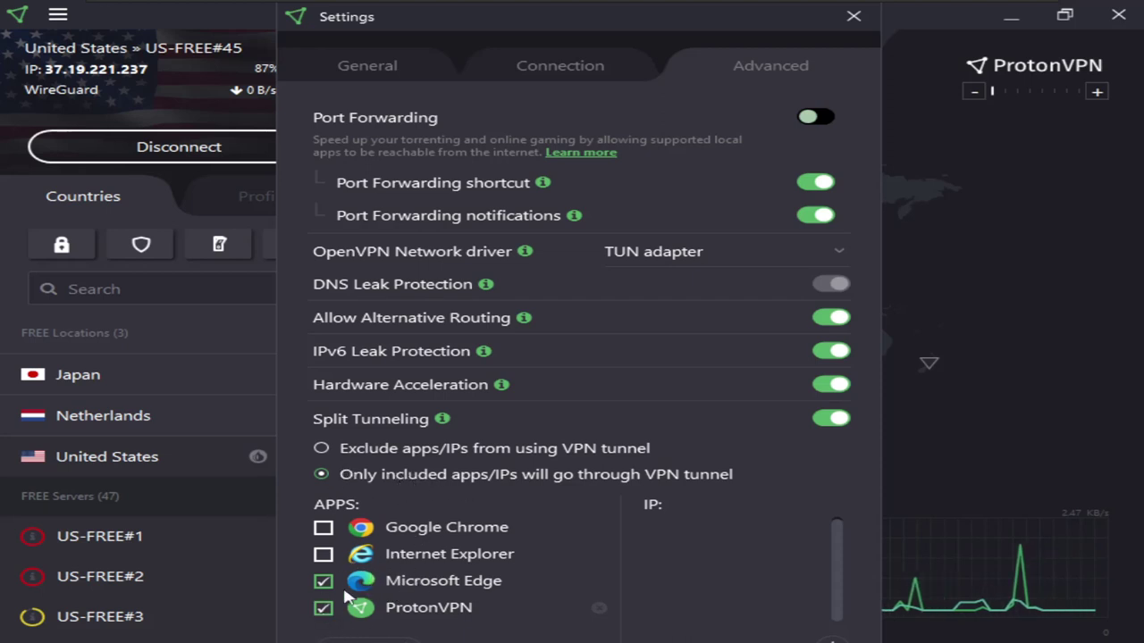
click(324, 609)
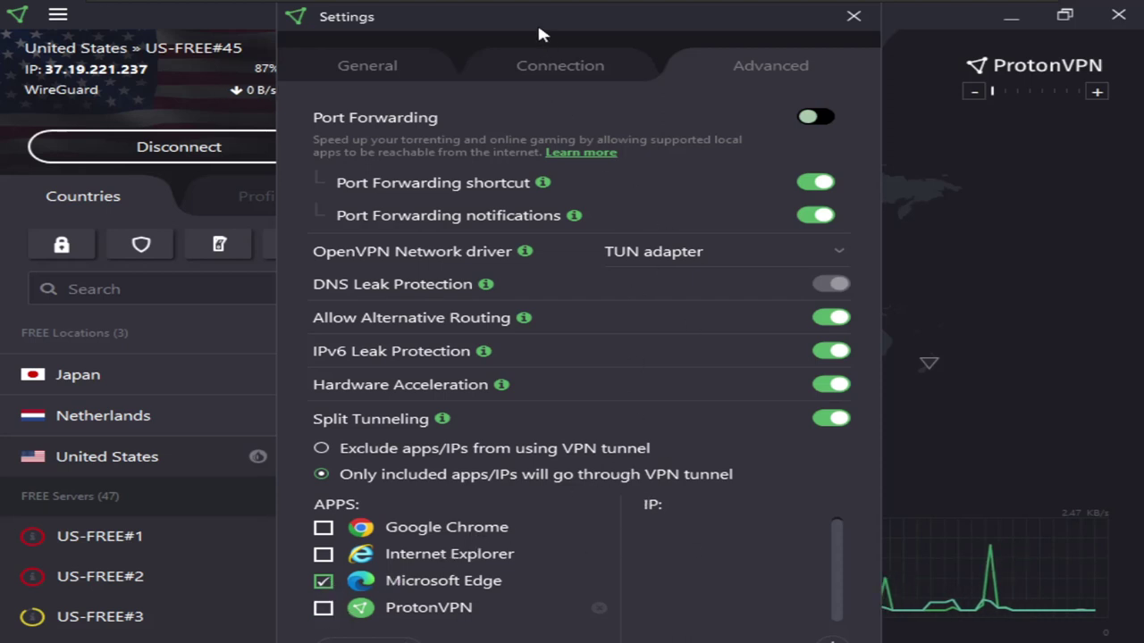
drag(538, 21, 518, 22)
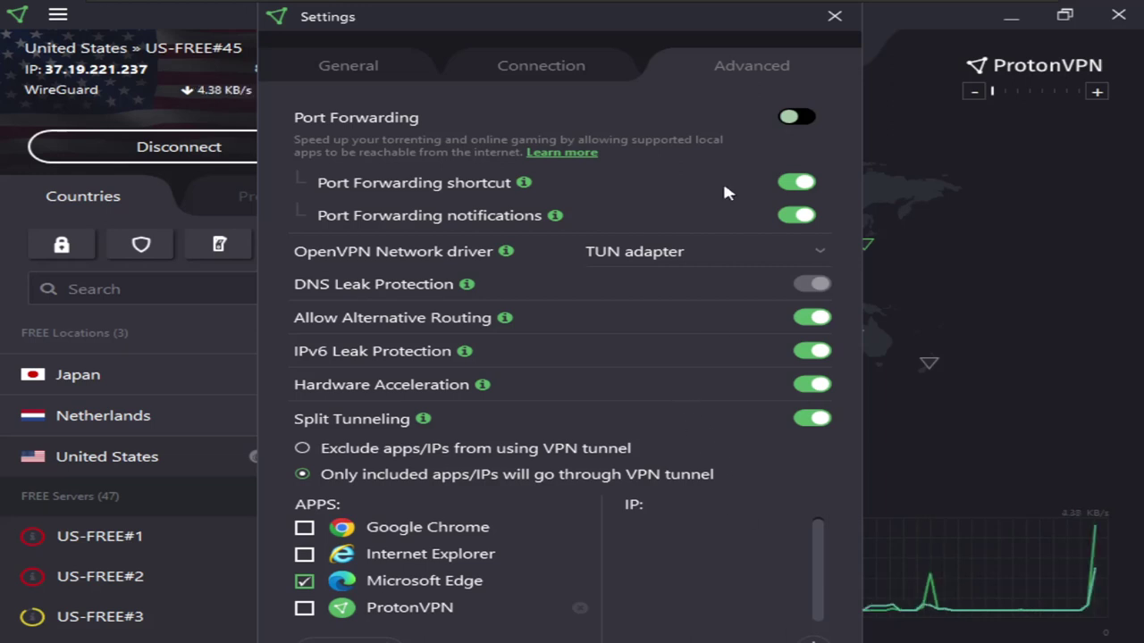
Close the ProtonVPN settings and disconnect from the US-FREE#45 server
drag(677, 25, 671, 24)
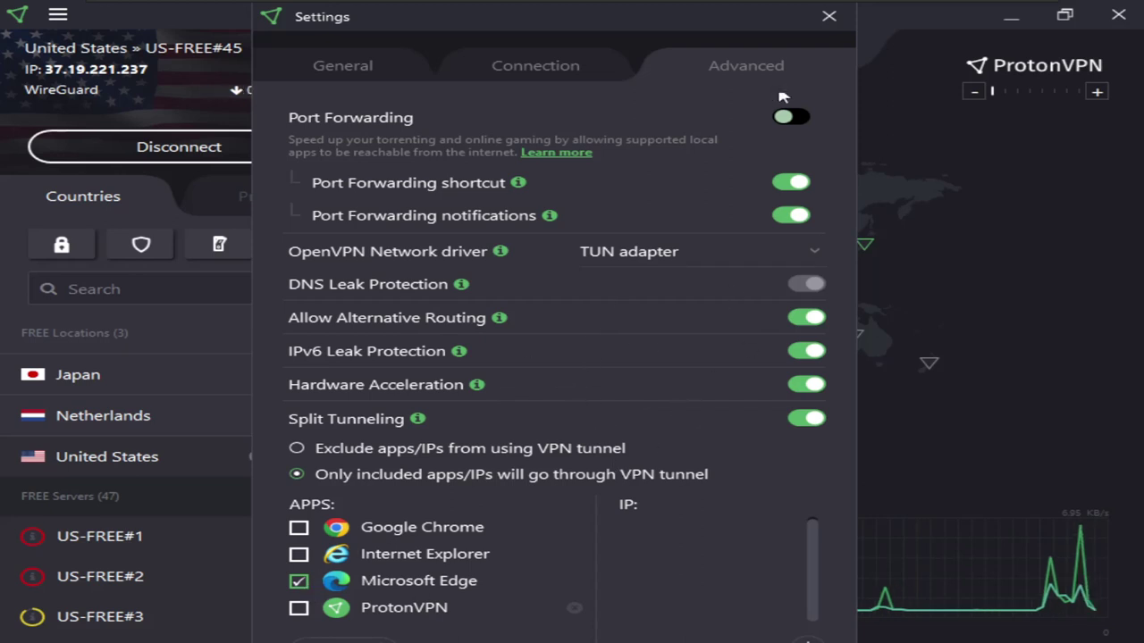
click(829, 16)
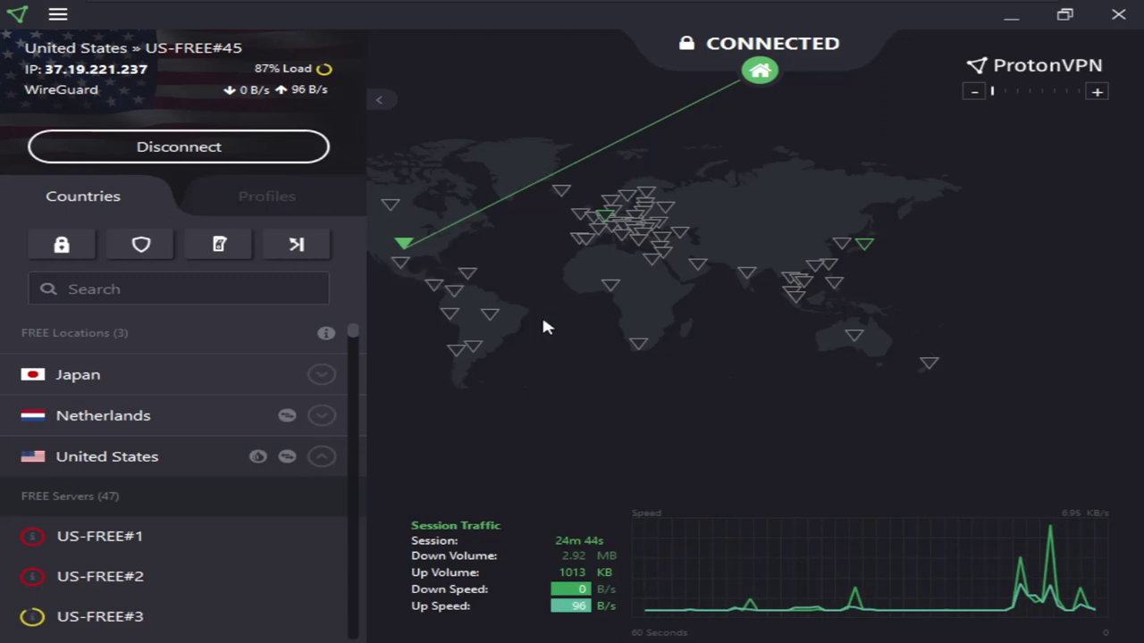
click(56, 17)
click(130, 132)
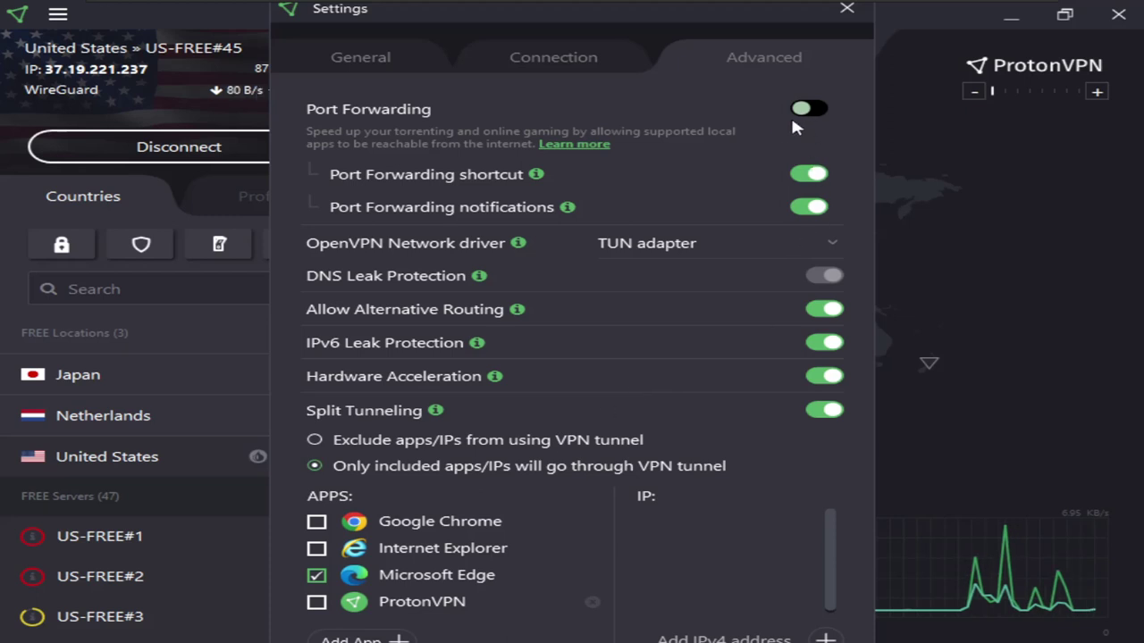
click(846, 8)
click(183, 148)
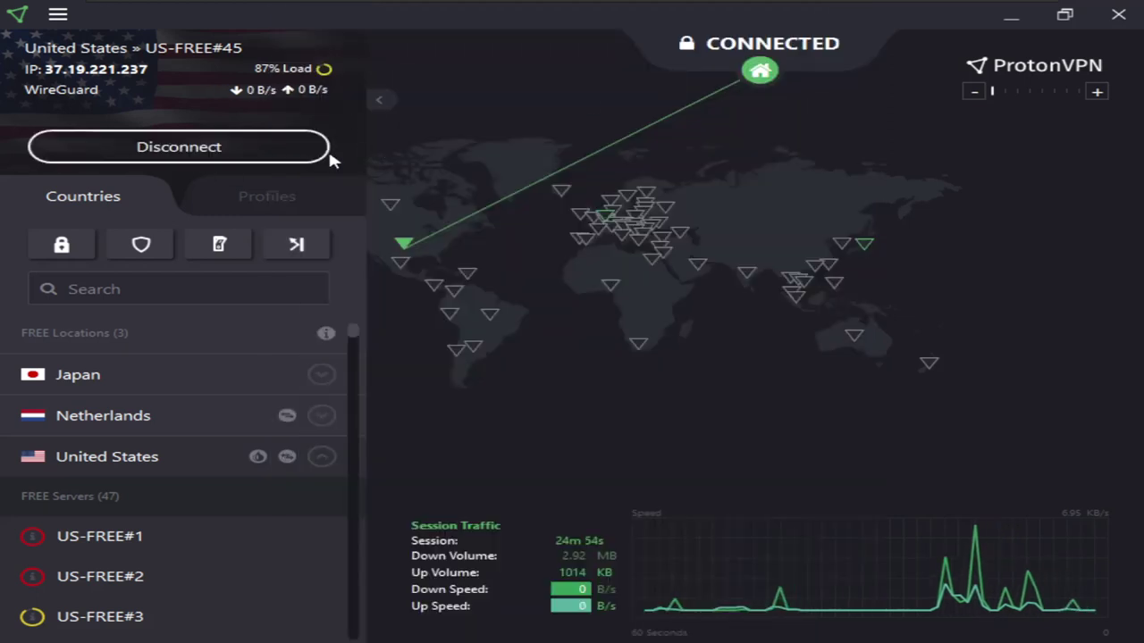
Connect to a free United States server (US-FREE#2, OpenVPN TCP), then minimize ProtonVPN
mouse_move(282, 417)
click(259, 456)
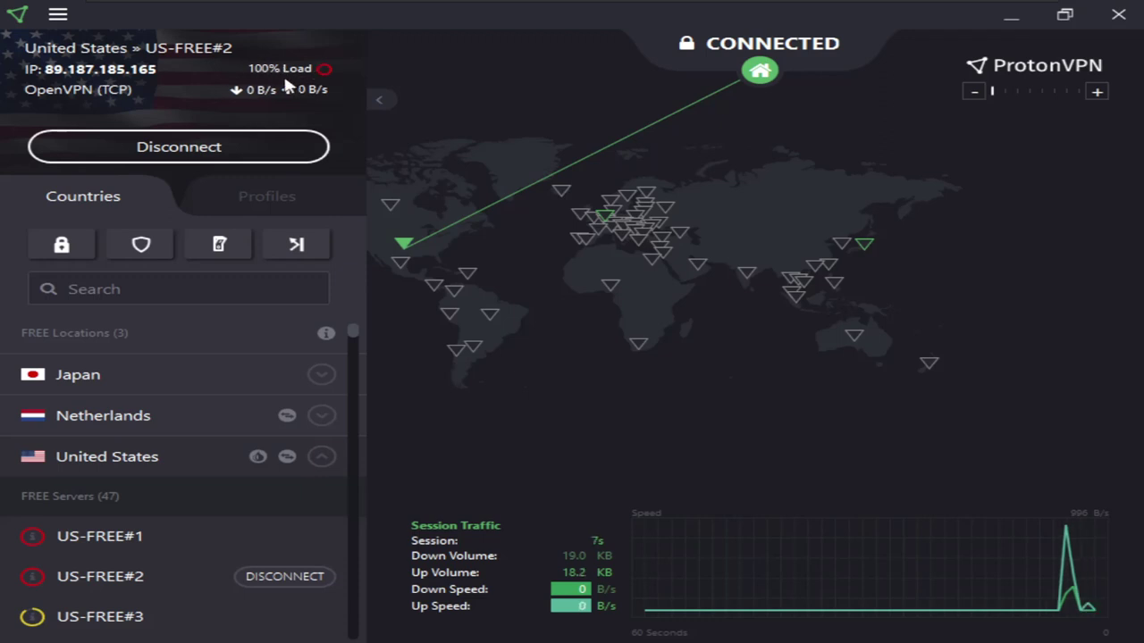
click(1012, 24)
Launch Google Chrome and start loading facebook.com, then bring ProtonVPN back to the front
right_click(426, 133)
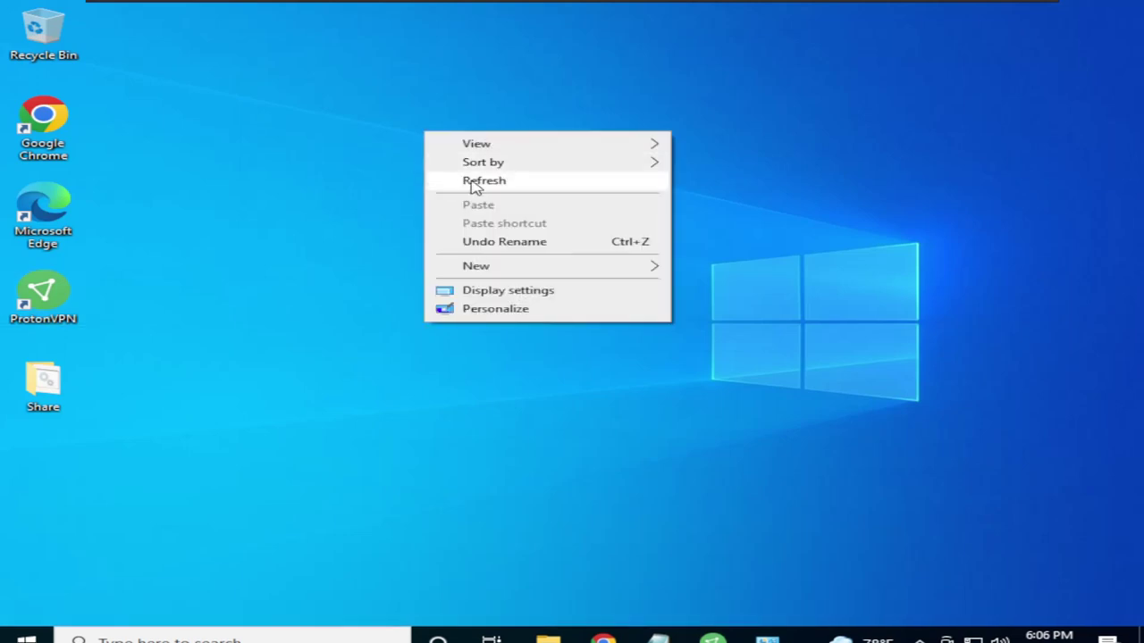
click(473, 184)
double_click(43, 123)
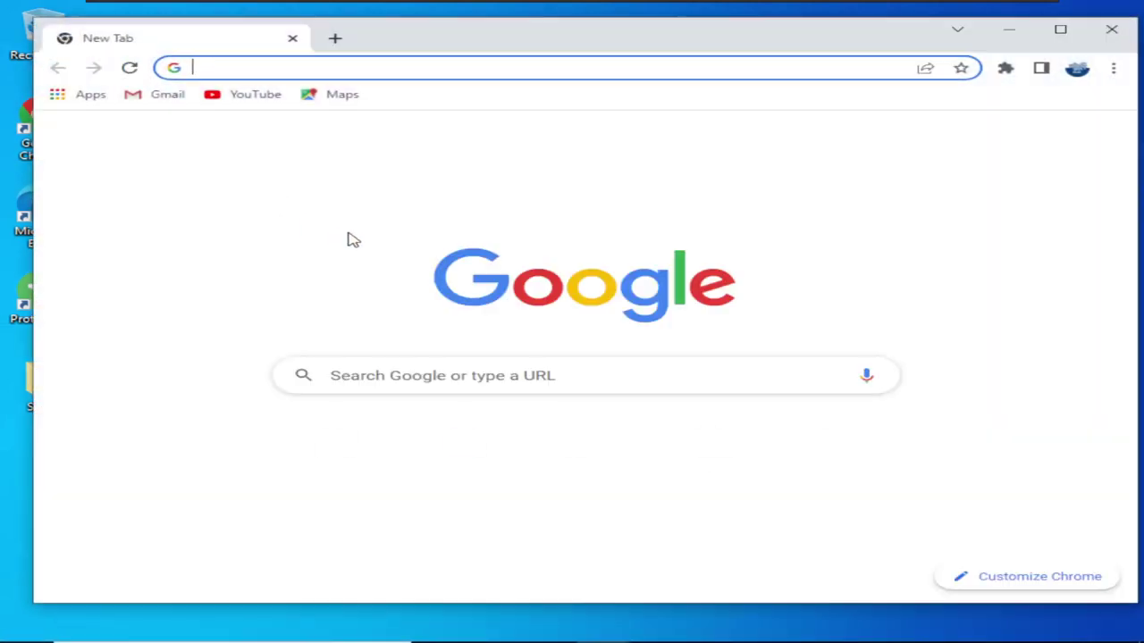
click(433, 66)
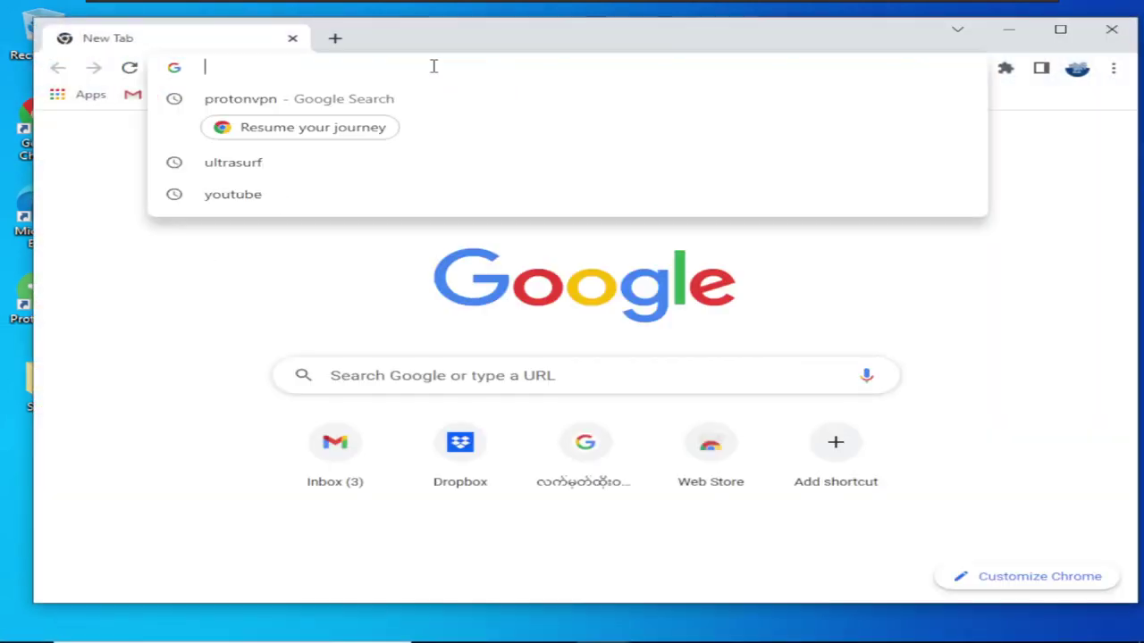
text(fa)
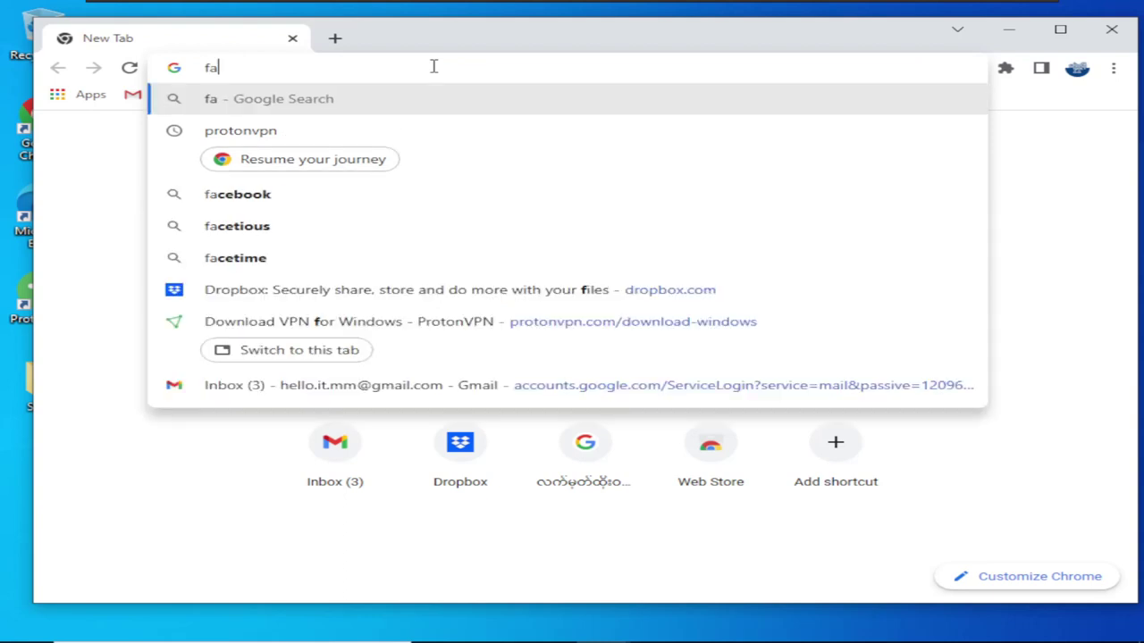
text(cebook.com)
key(Return)
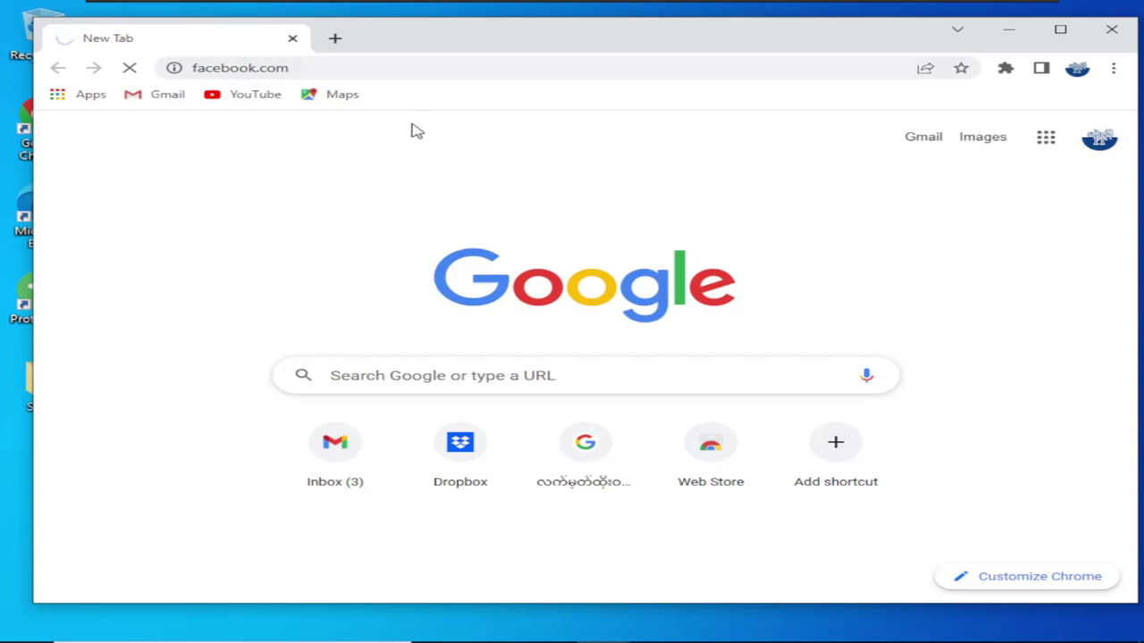
drag(426, 42, 533, 42)
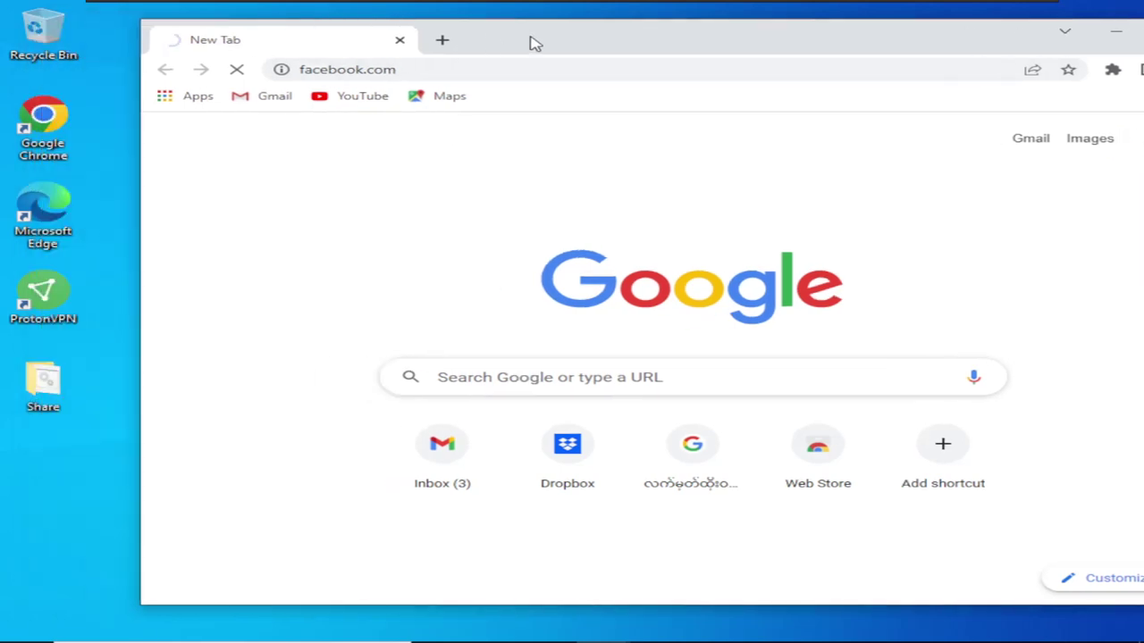
click(722, 627)
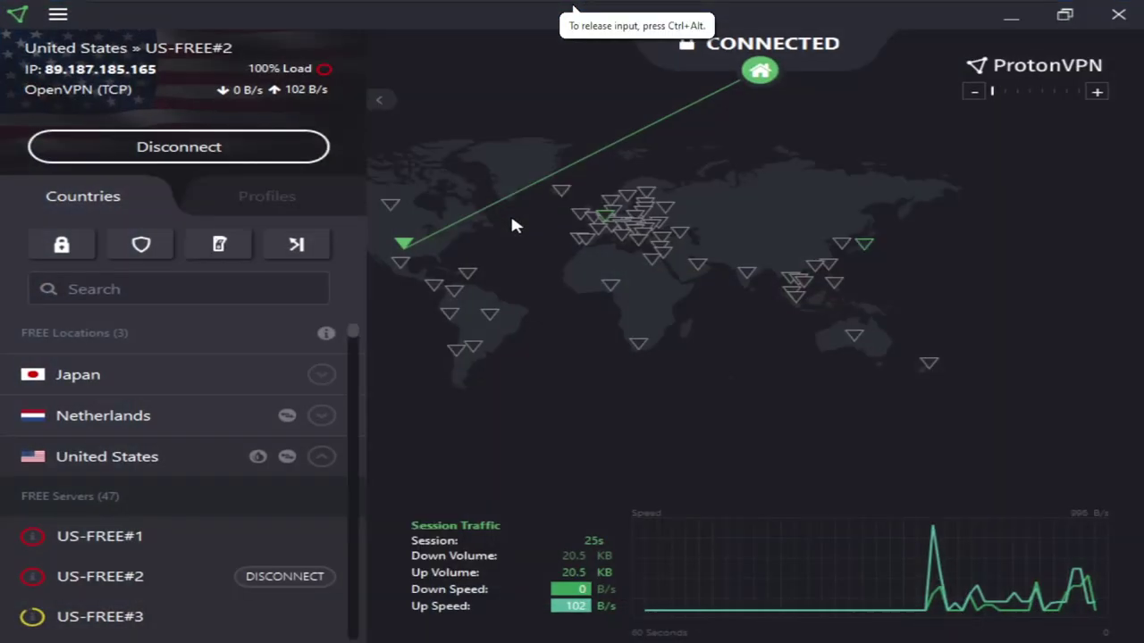
Check that only Microsoft Edge is ticked for Split Tunneling, then close settings and minimize ProtonVPN
click(58, 14)
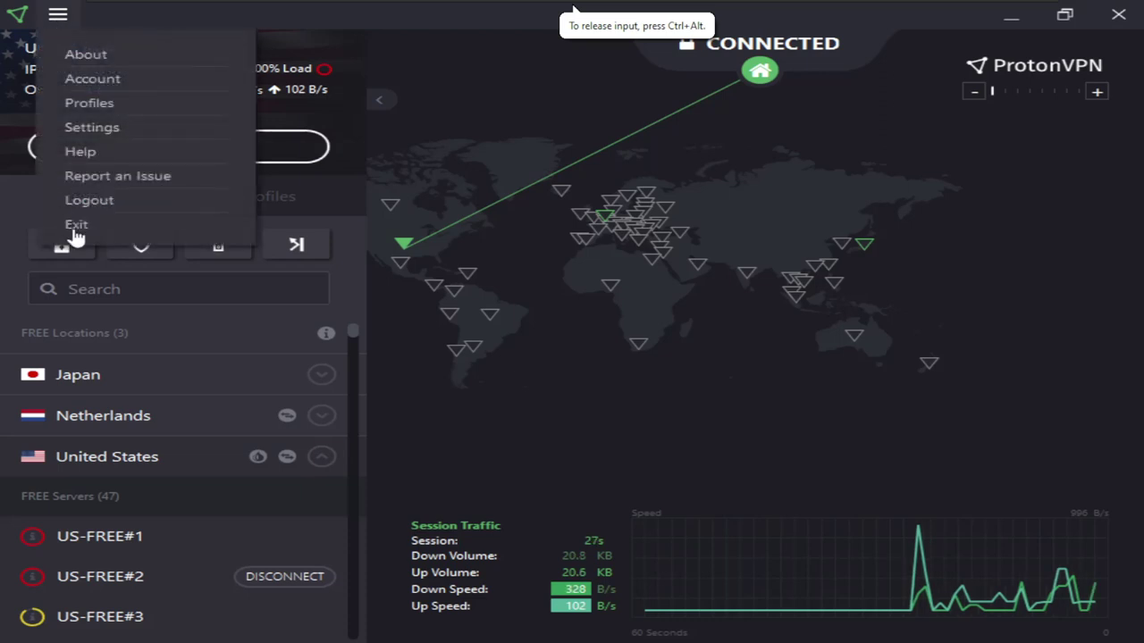
click(89, 126)
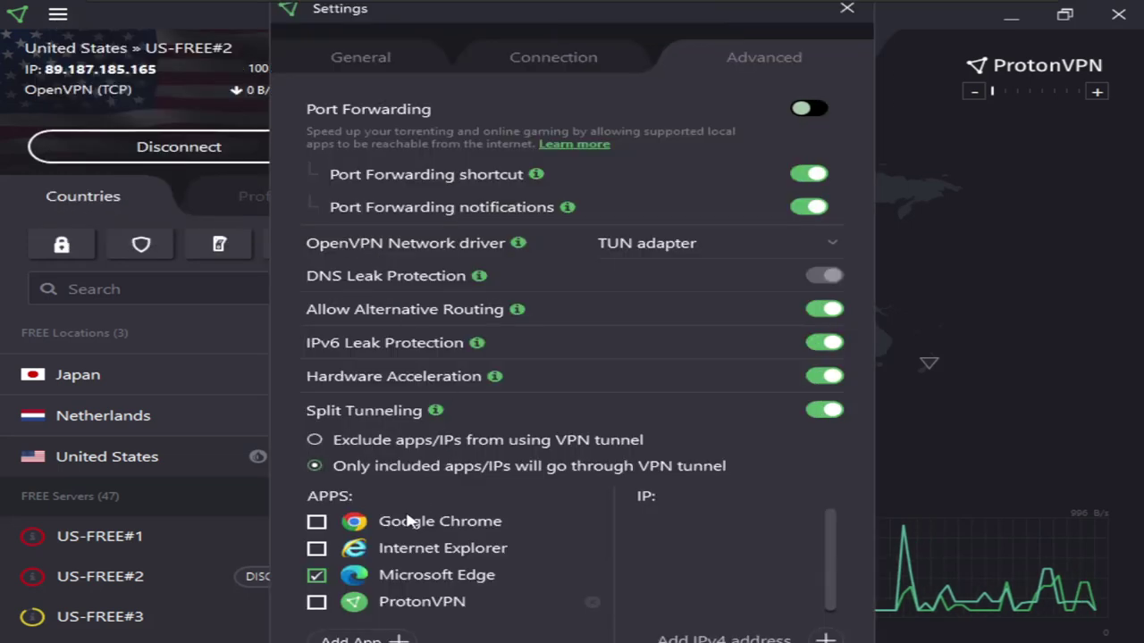
click(845, 9)
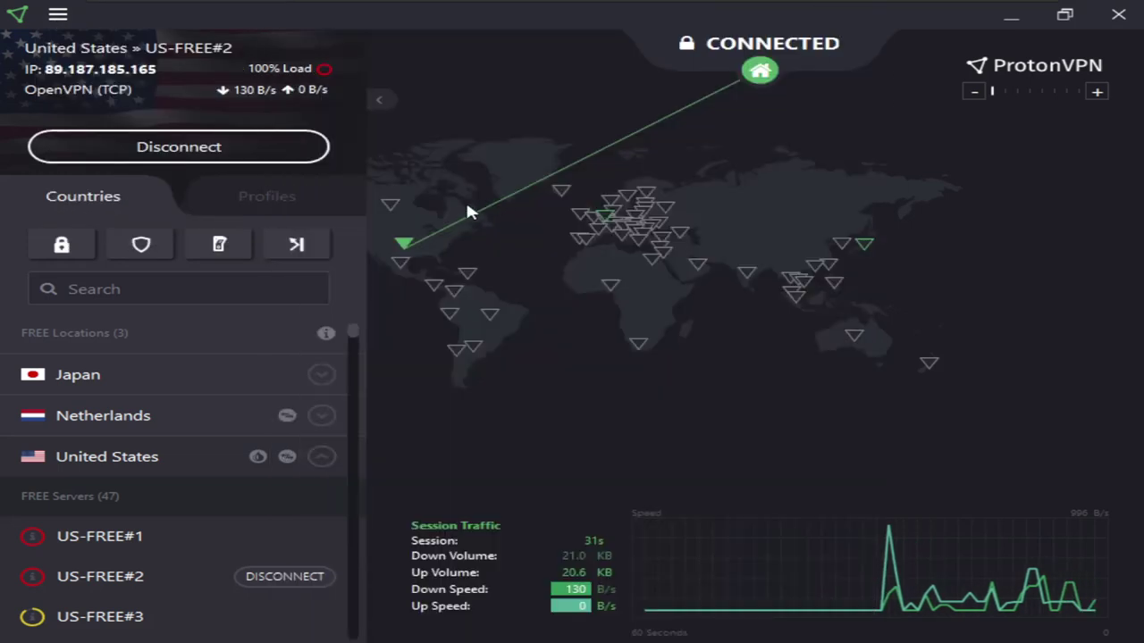
click(1011, 16)
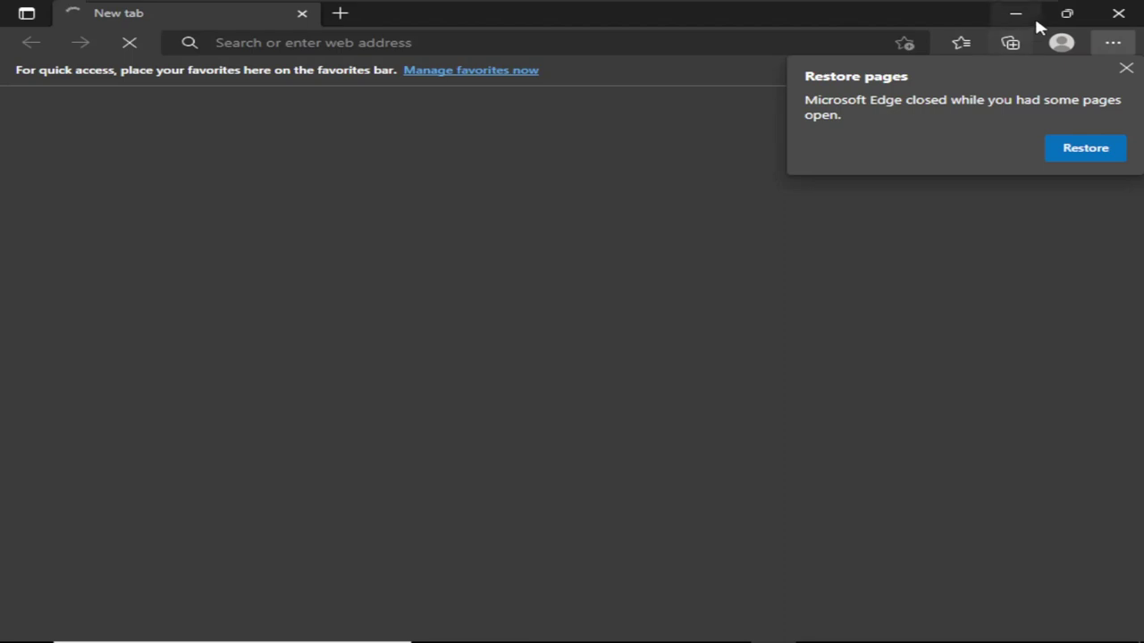
Load facebook.com in Edge, maximize the window and dismiss the Restore pages prompt
click(1069, 14)
drag(534, 36, 585, 196)
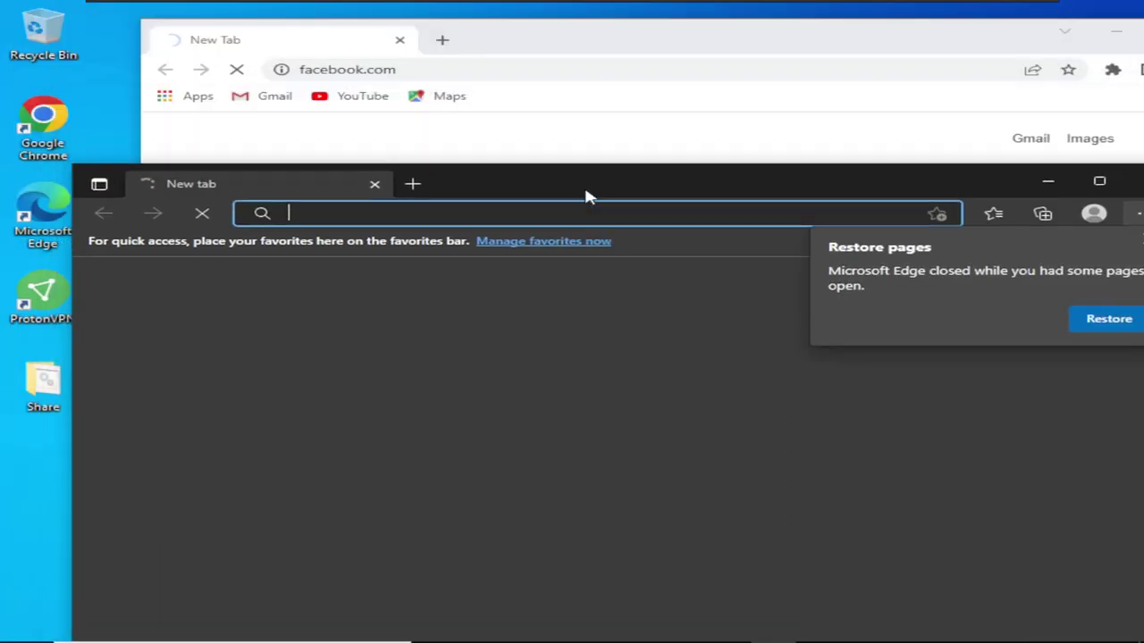
click(423, 212)
text(fa)
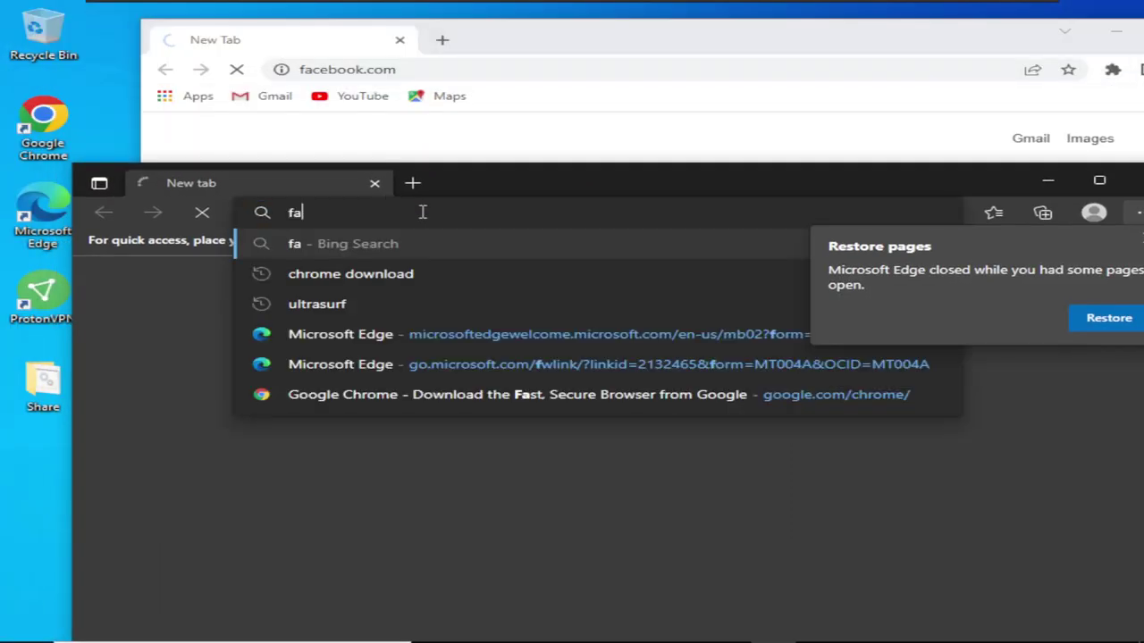
text(cebook.com)
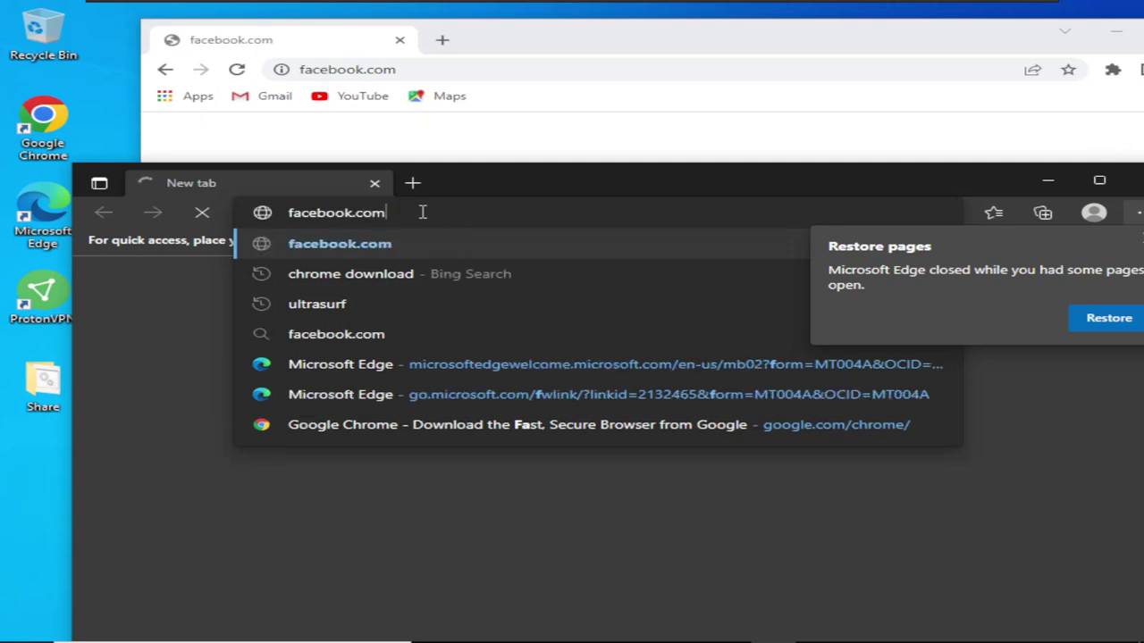
key(Return)
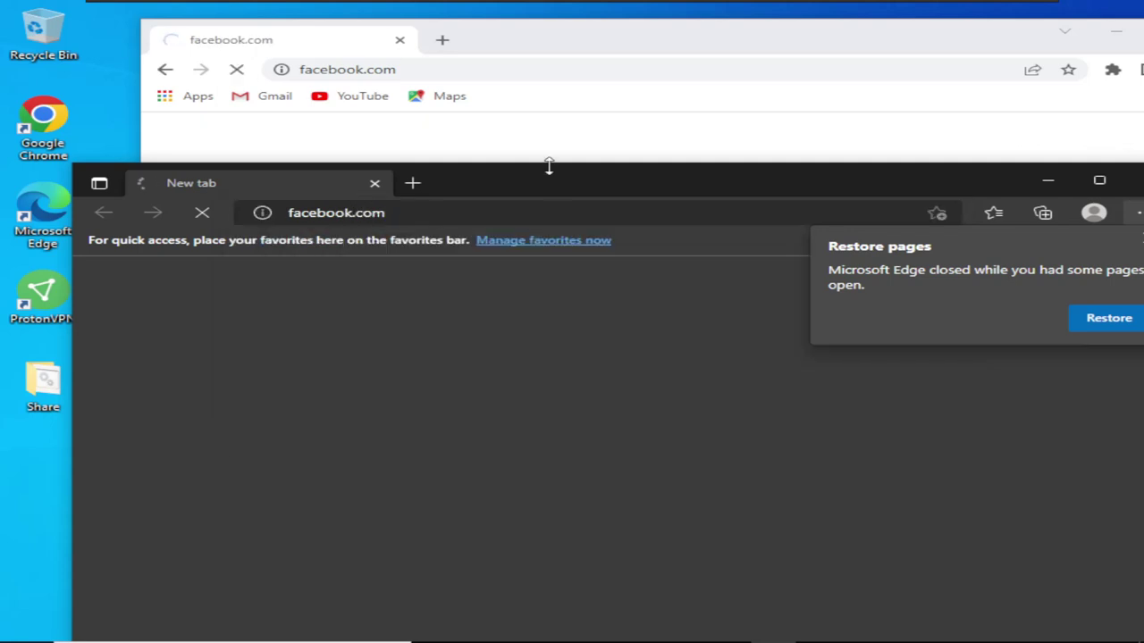
double_click(558, 182)
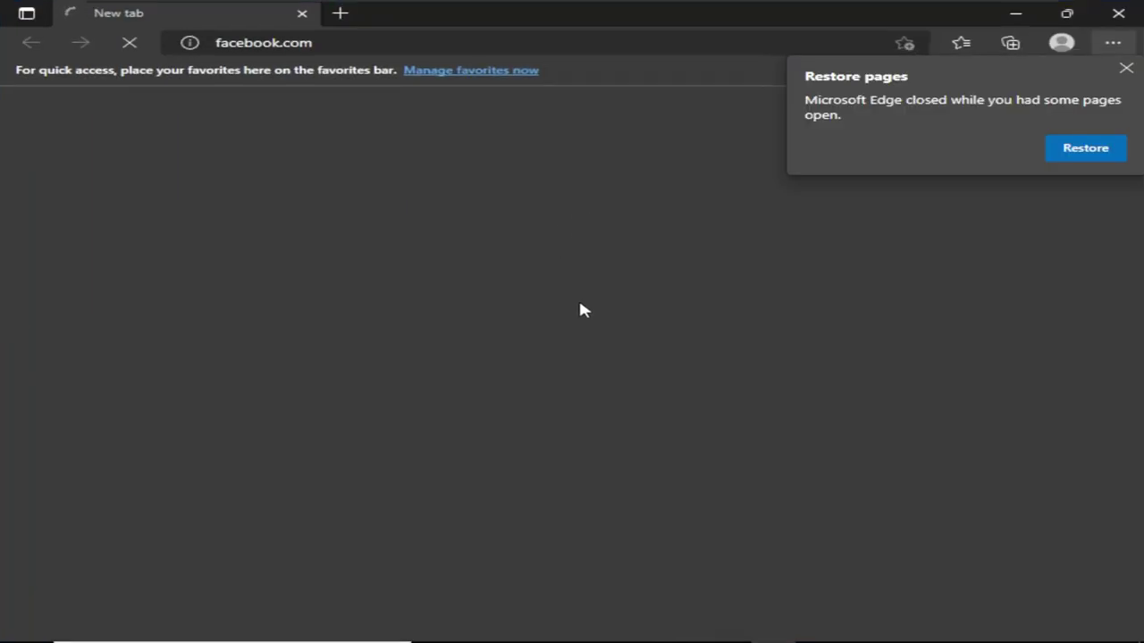
click(1124, 69)
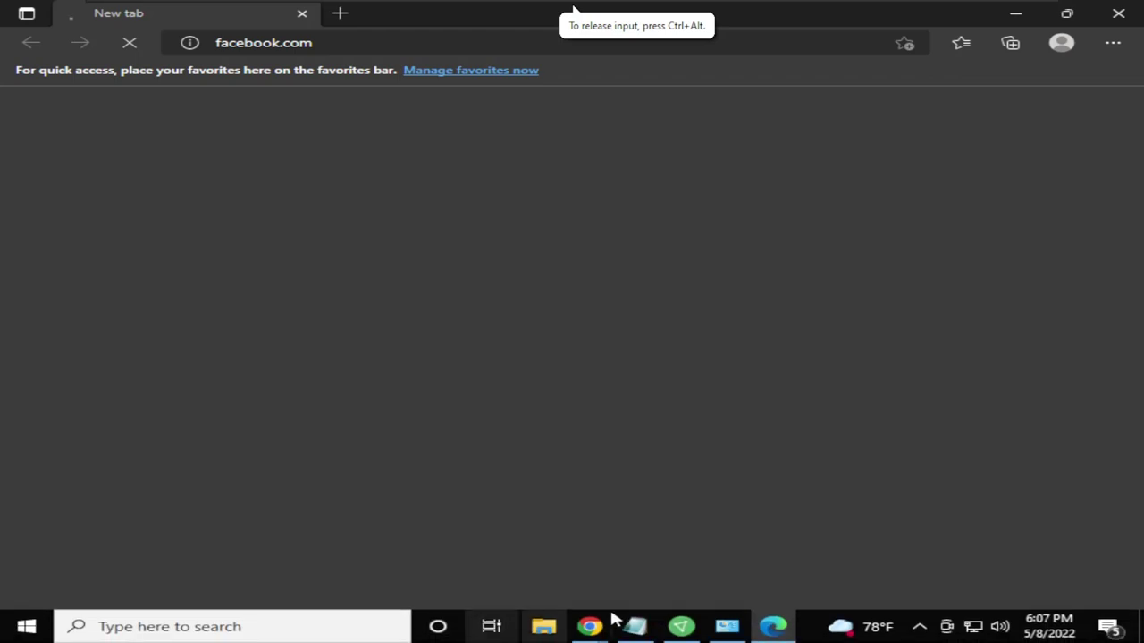
Check the ProtonVPN window, then load protonvpn.com in a new Edge tab
click(682, 627)
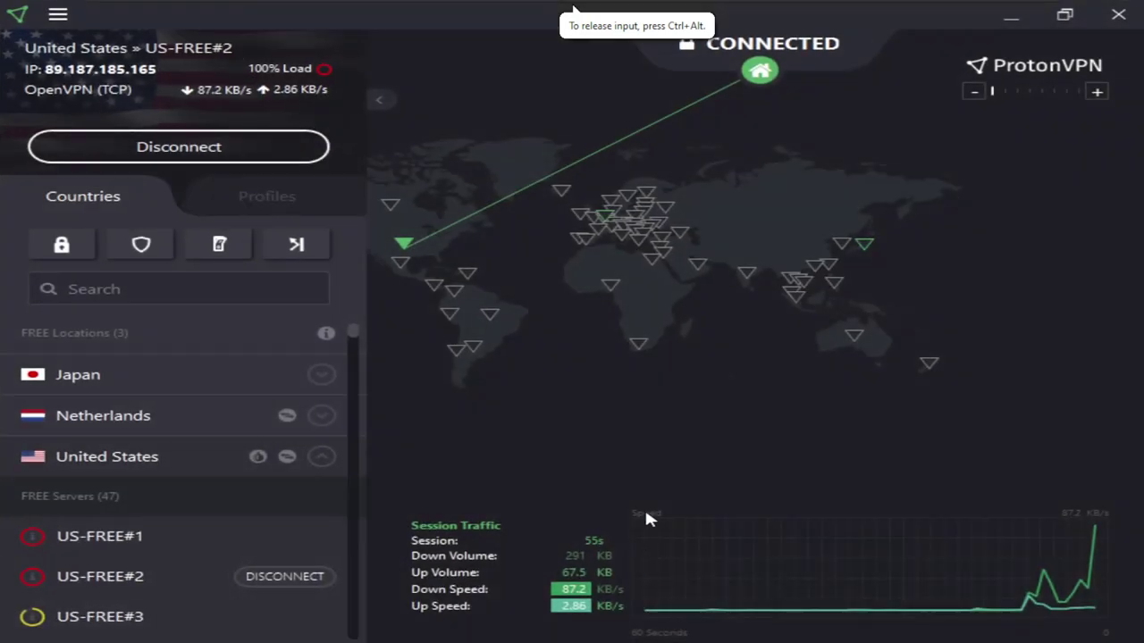
click(1011, 15)
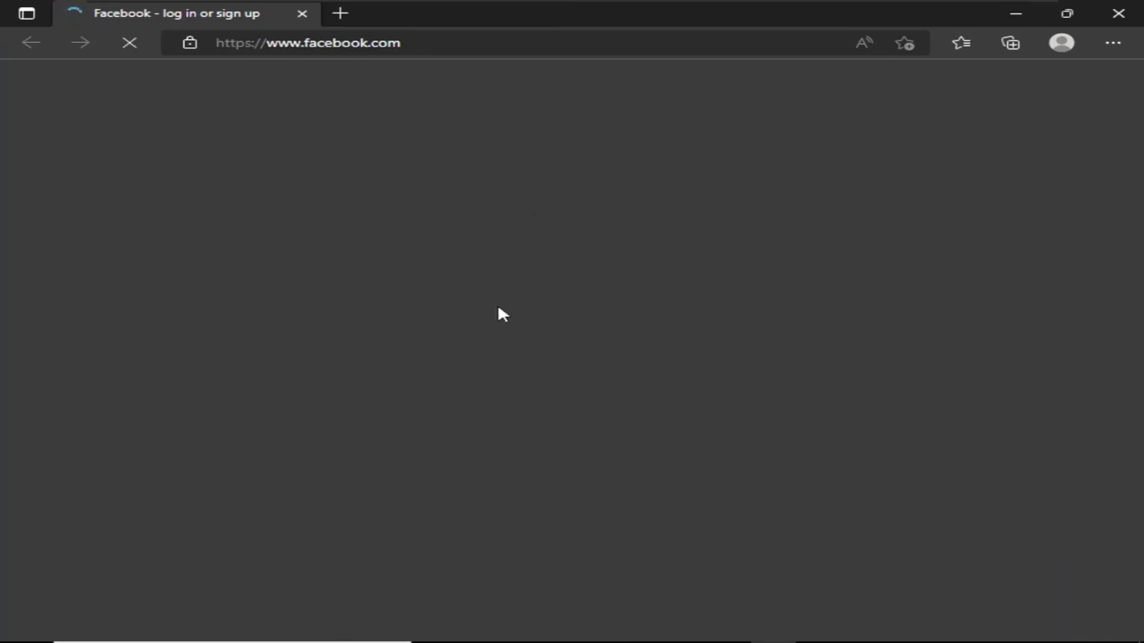
click(548, 413)
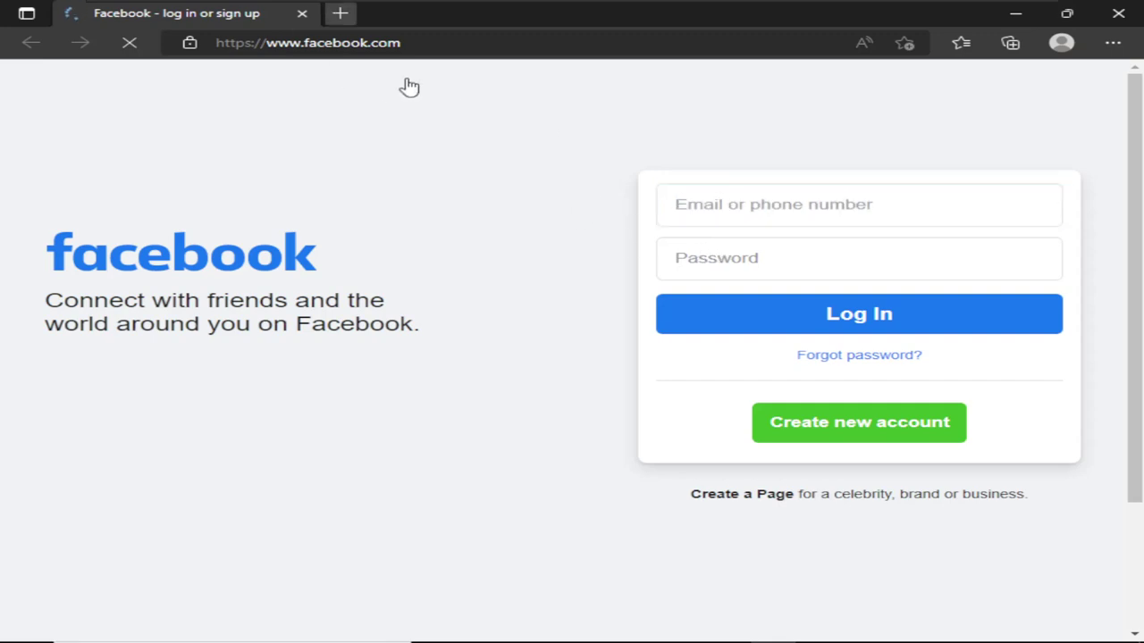
key(ctrl+t)
text(prot)
text(ro)
key(BackSpace)
key(BackSpace)
text(onvpn.com)
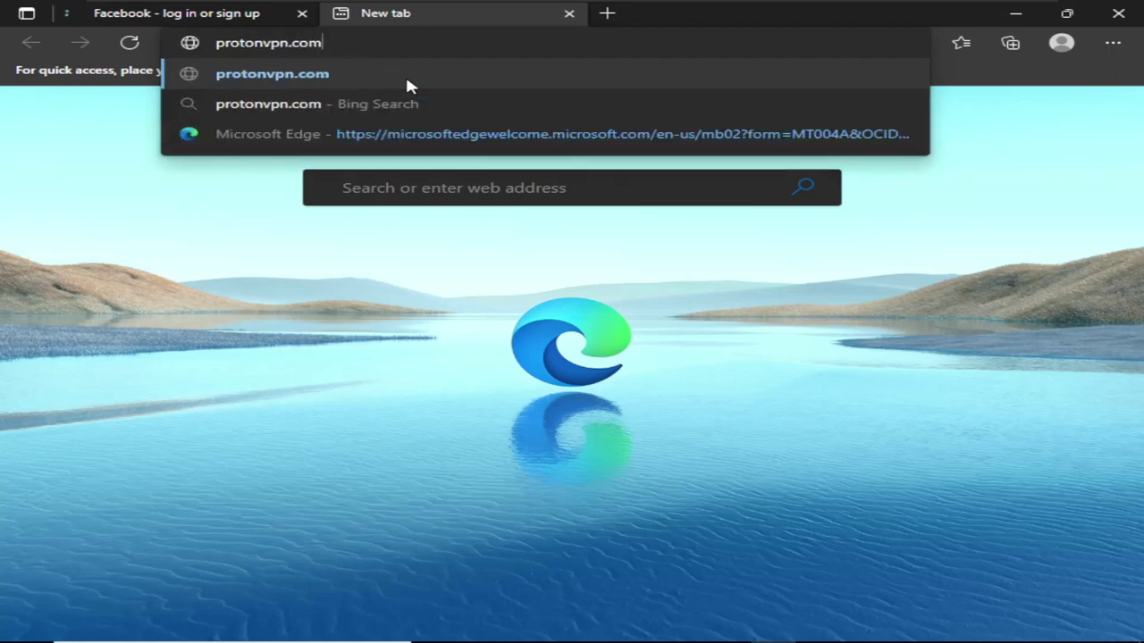
key(Return)
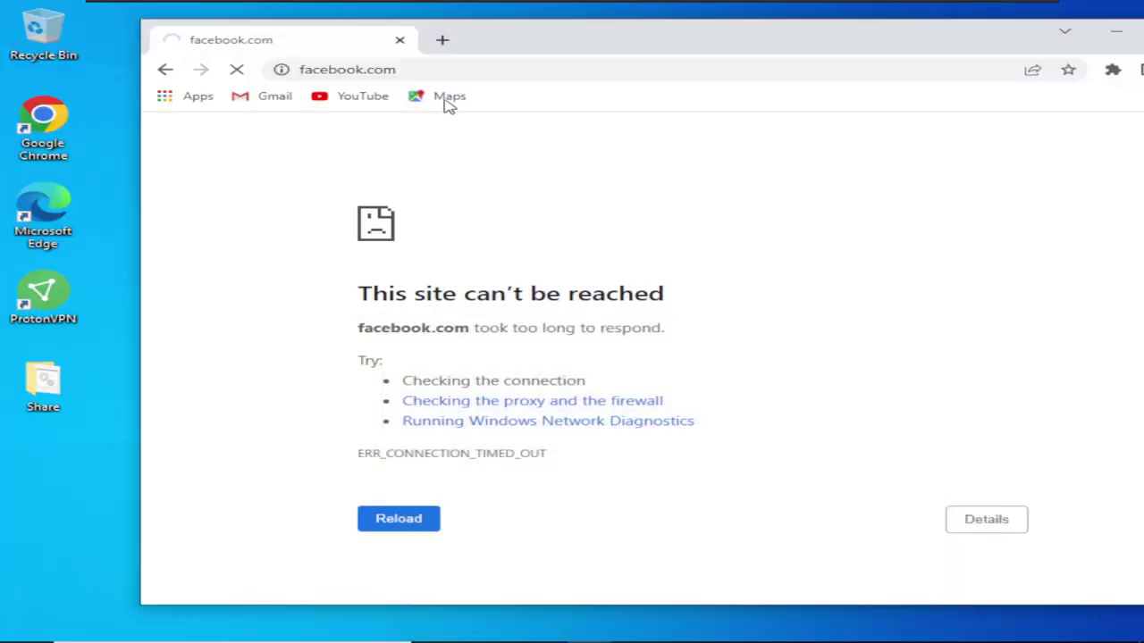
Try protonvpn.com in a second Chrome tab, shift the window left, then minimize Chrome
click(444, 40)
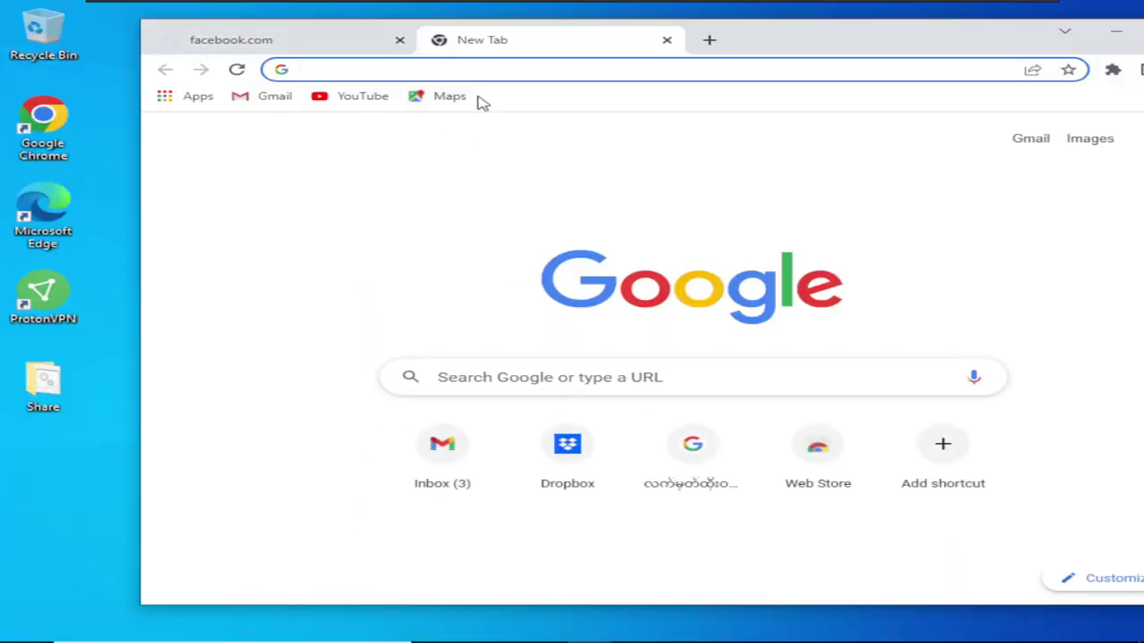
text(protonvpn.com)
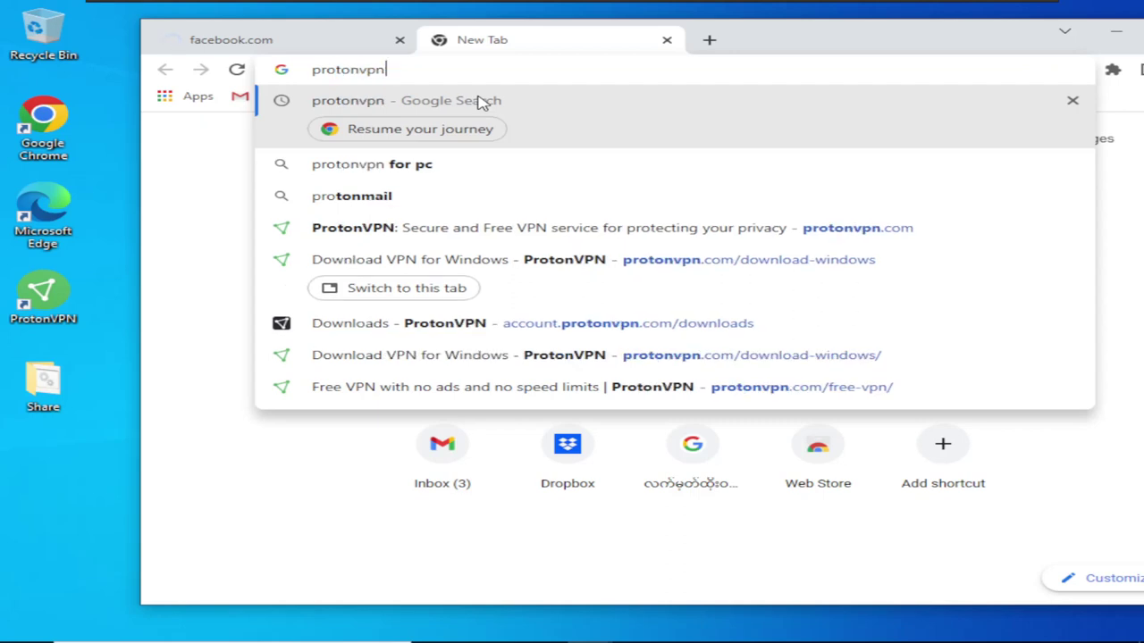
key(Return)
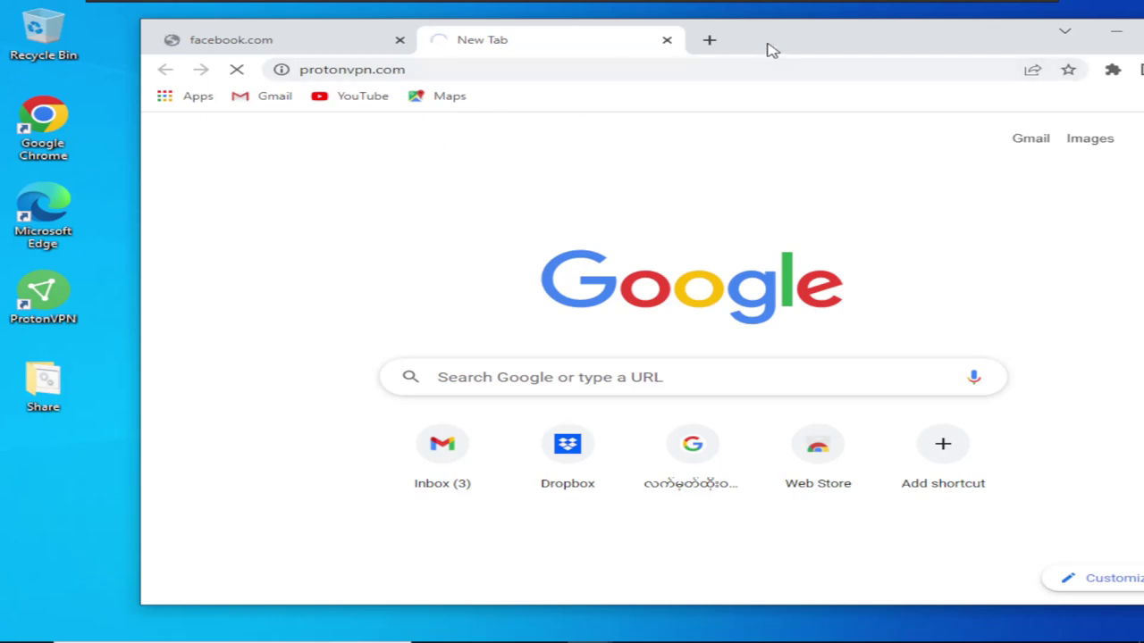
drag(773, 51, 735, 45)
click(42, 211)
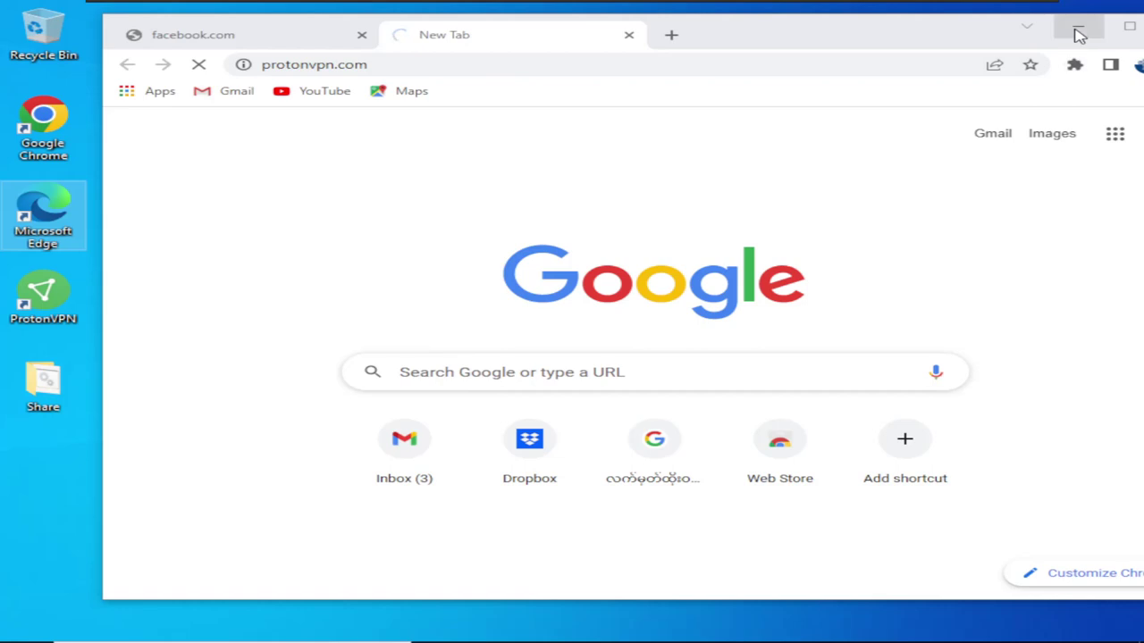
drag(889, 36, 814, 35)
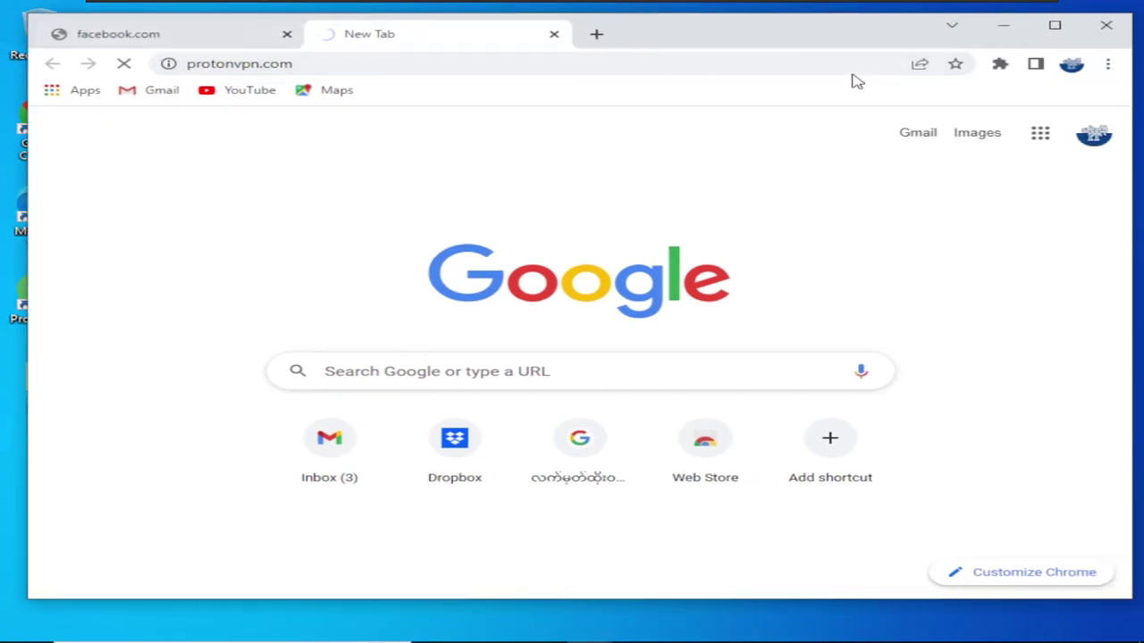
click(1006, 27)
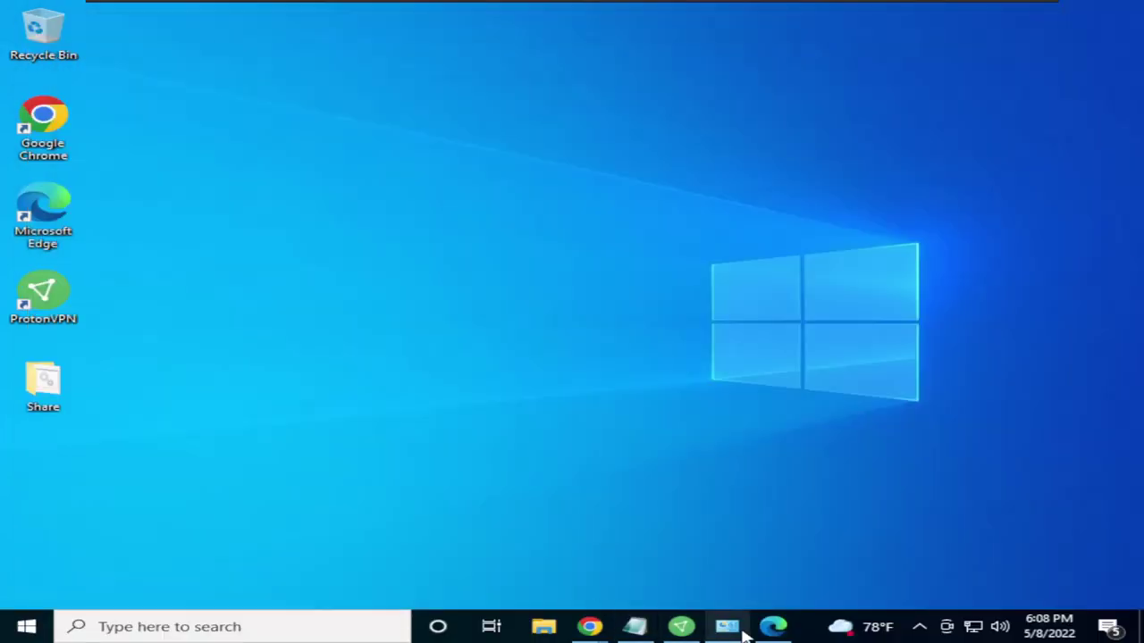
Confirm the protonvpn.com tab loaded in Edge, minimize Edge and bring ProtonVPN forward
click(773, 626)
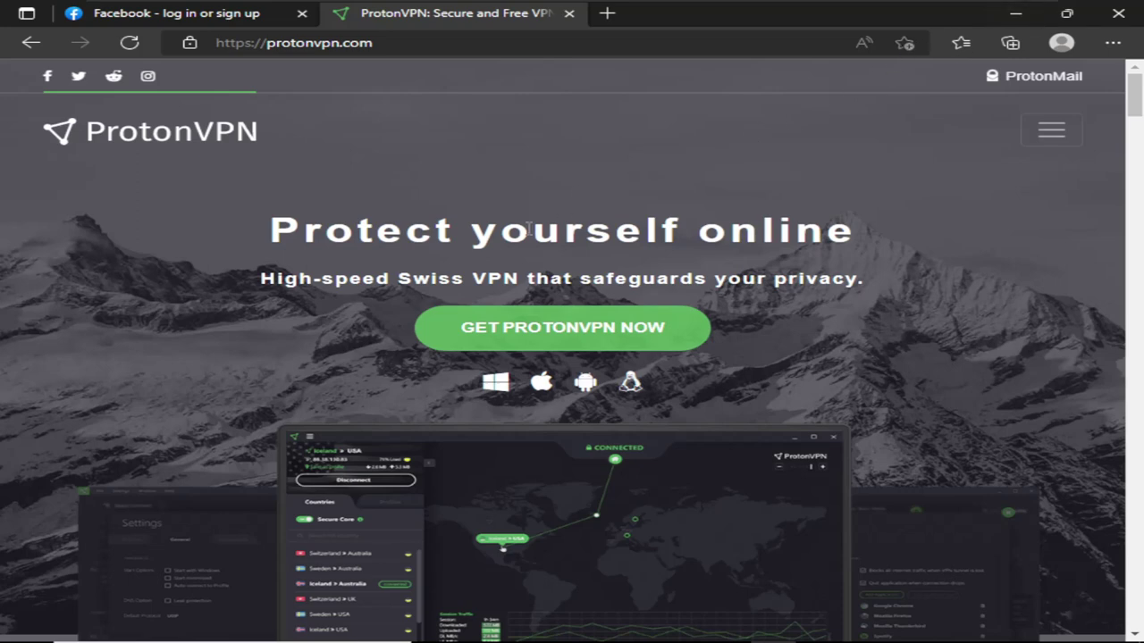
click(1012, 18)
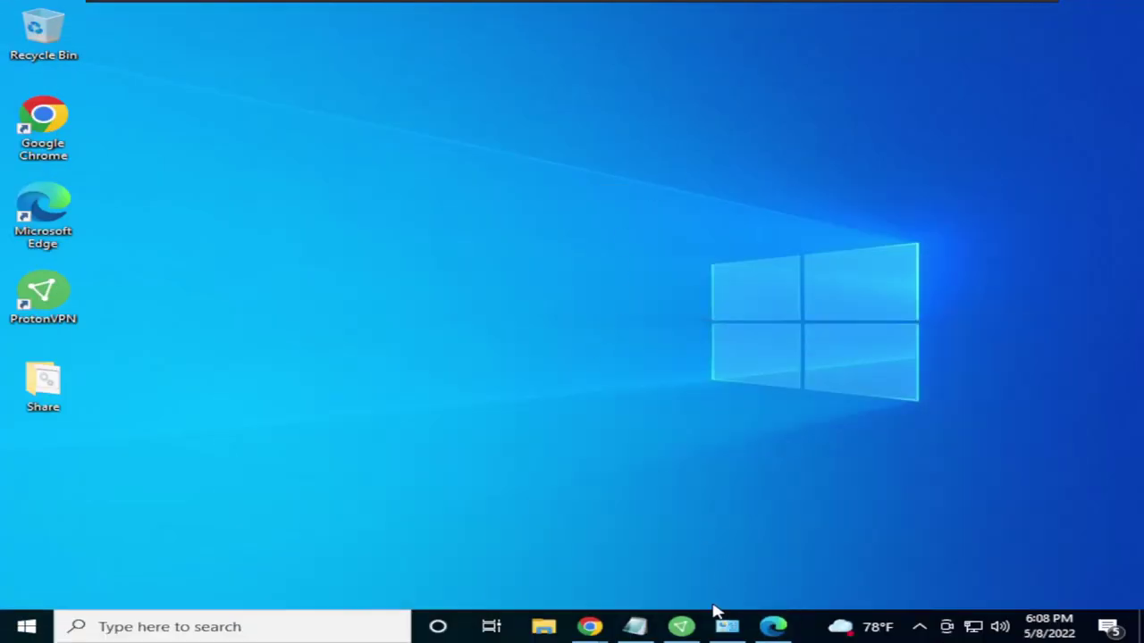
click(682, 629)
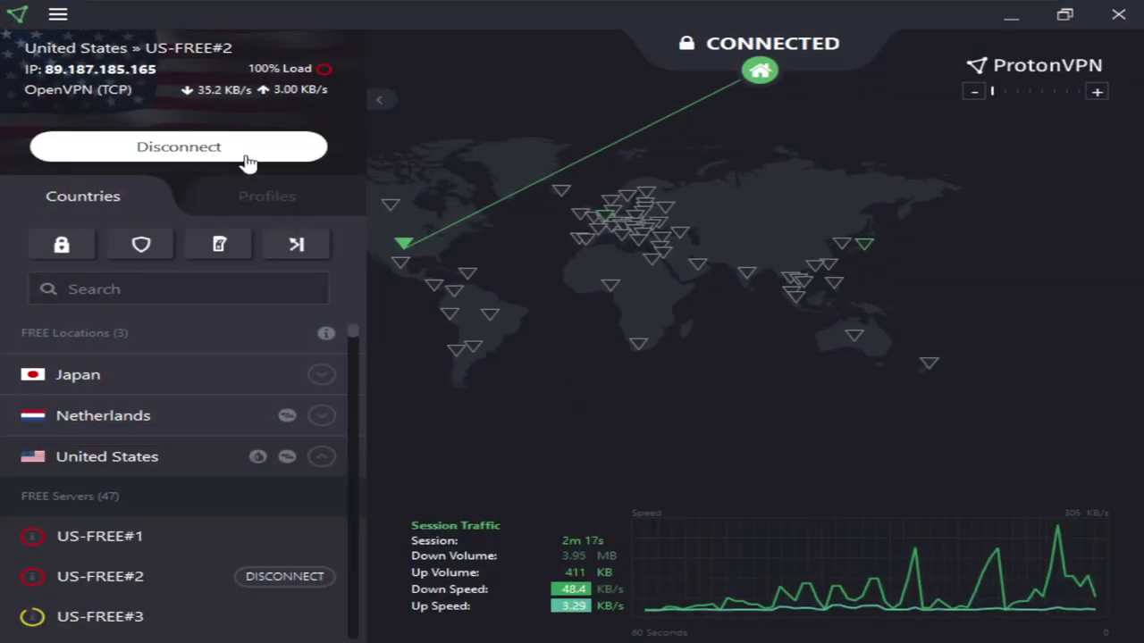
Disconnect ProtonVPN from US-FREE#2 and minimize the app to the desktop
click(399, 238)
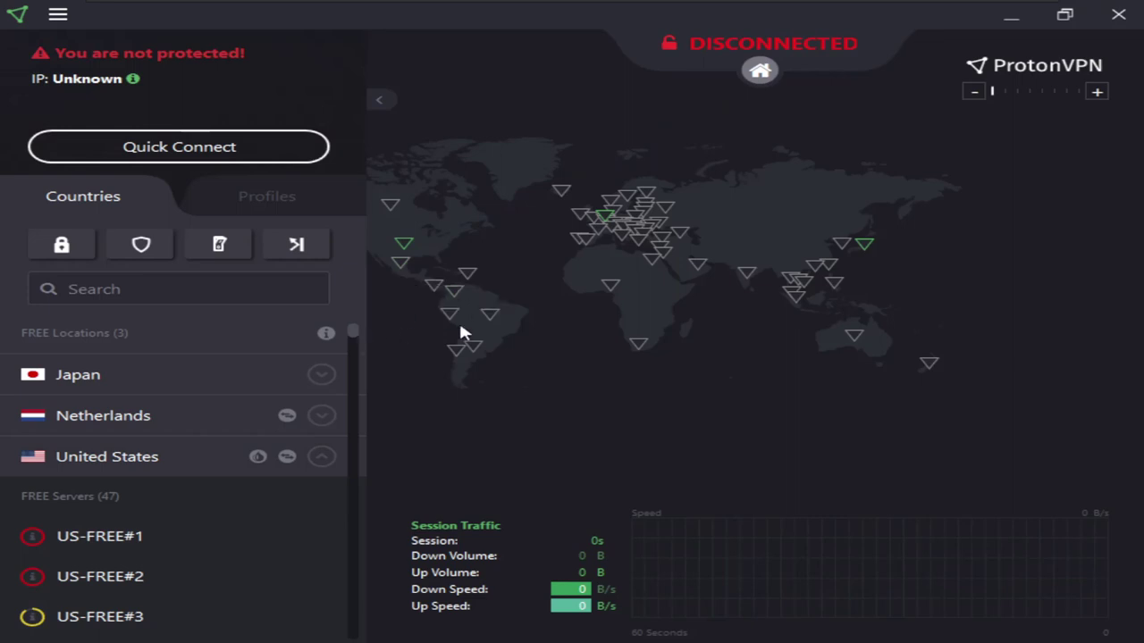
click(1011, 18)
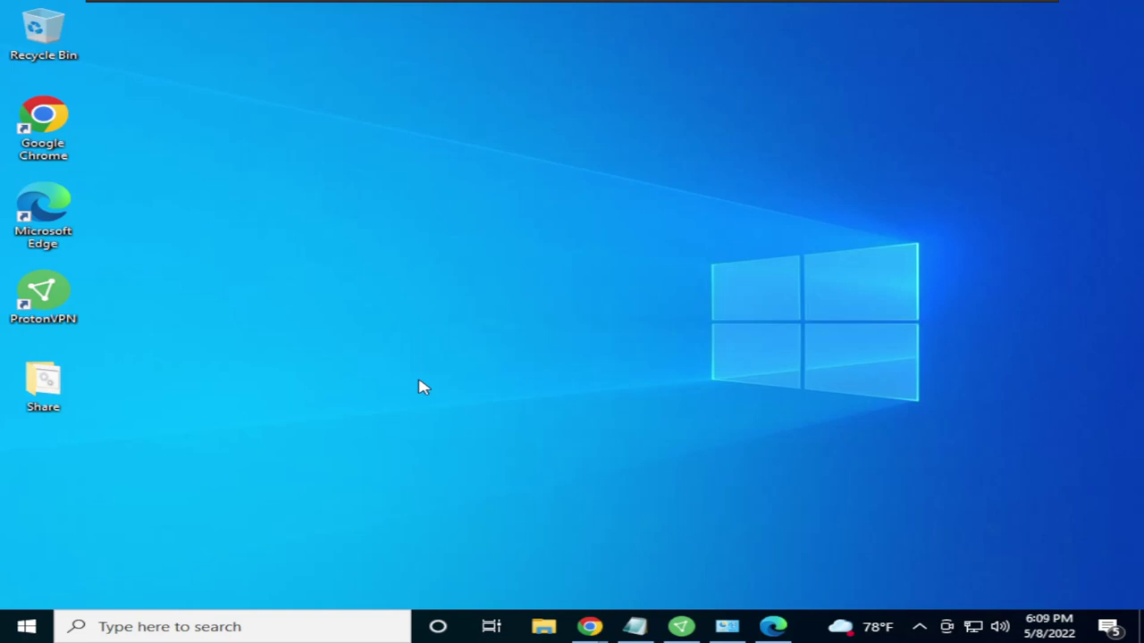
click(1019, 449)
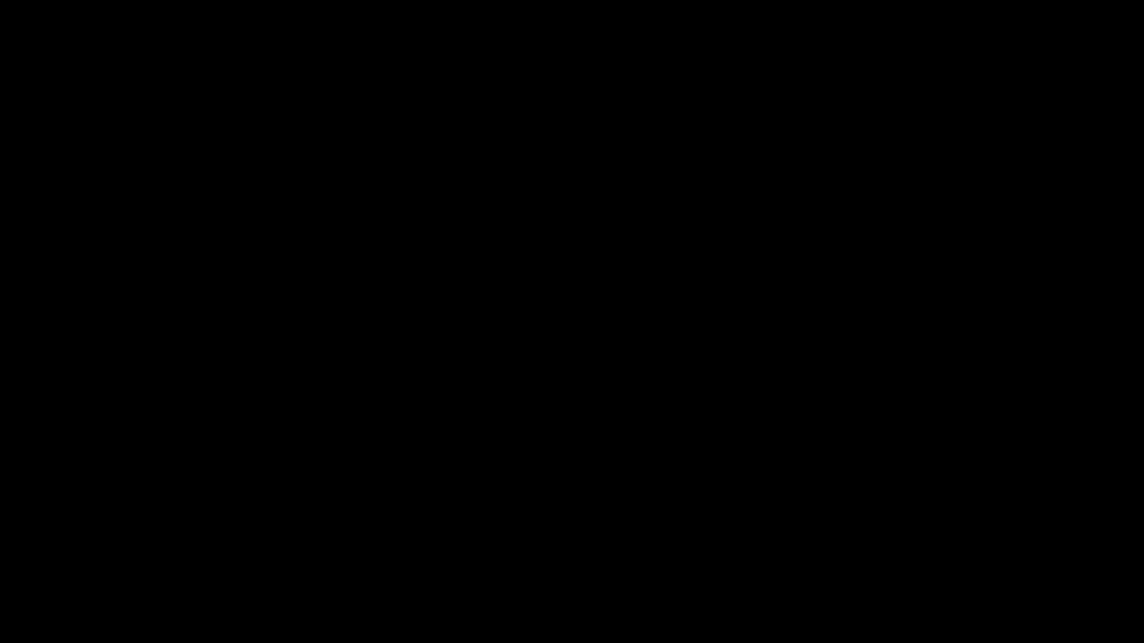